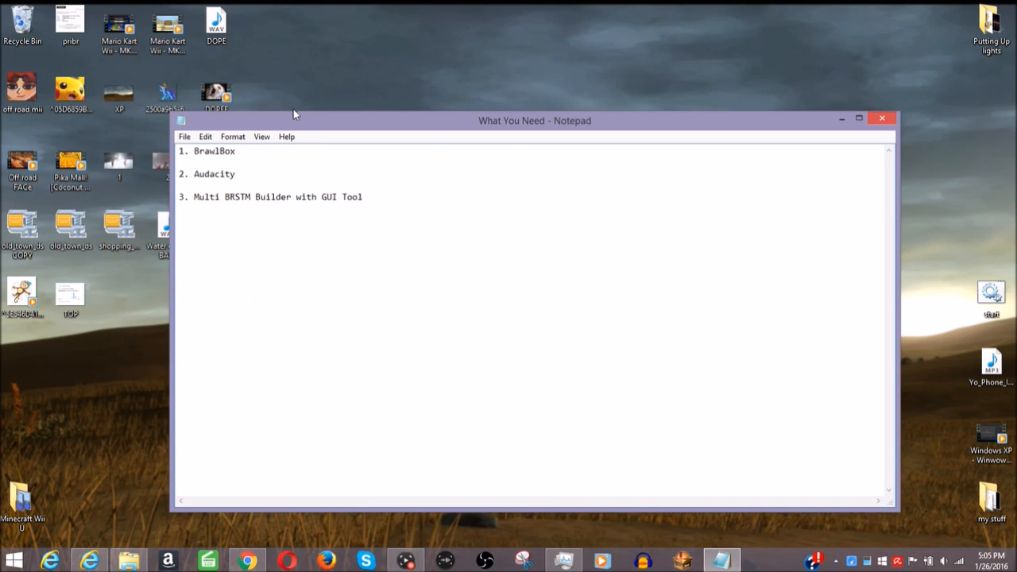
Step: Review the BrawlBox, Audacity and Multi BRSTM Builder with GUI Tool entries in the What You Need note, and minimize it
left_click_drag(185, 174, 151, 174)
left_click_drag(252, 151, 179, 145)
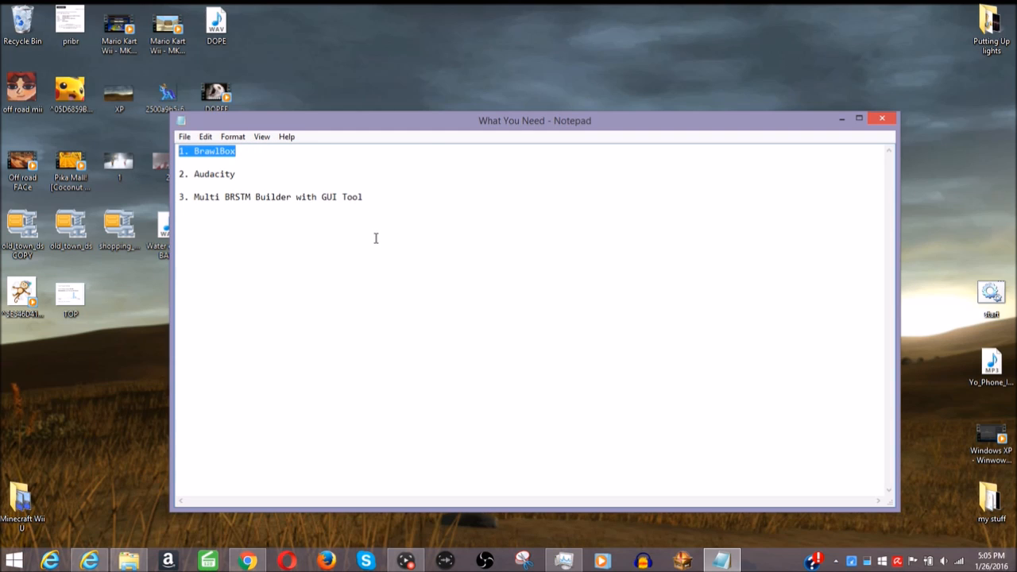
left_click_drag(257, 173, 180, 173)
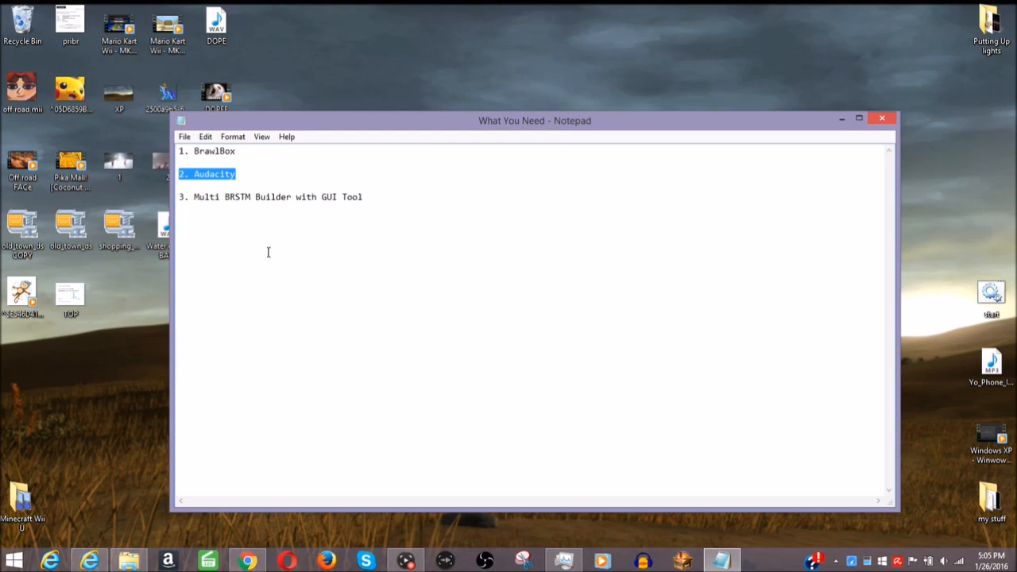
left_click_drag(386, 197, 181, 196)
left_click_drag(179, 161, 179, 197)
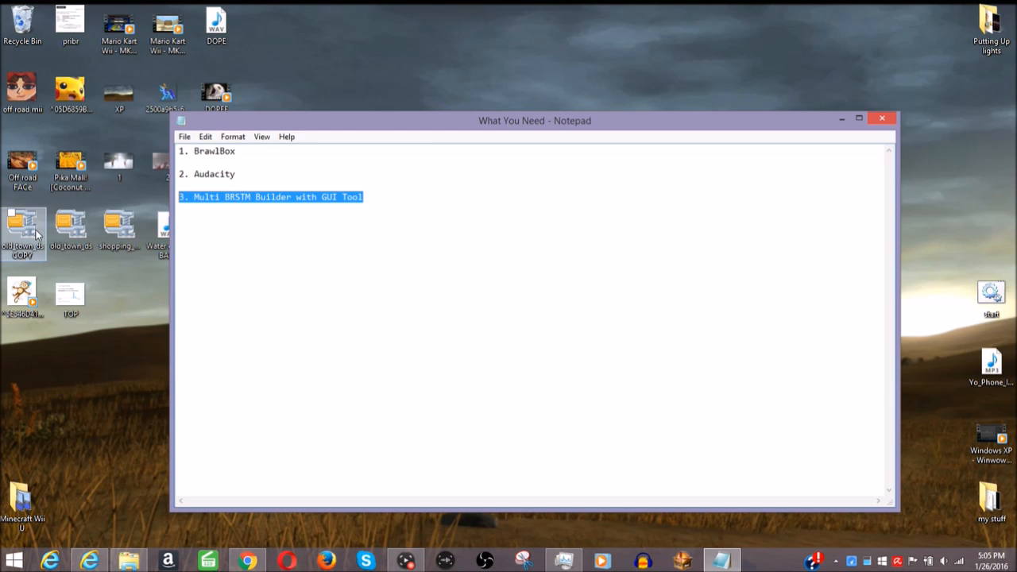
left_click(402, 200)
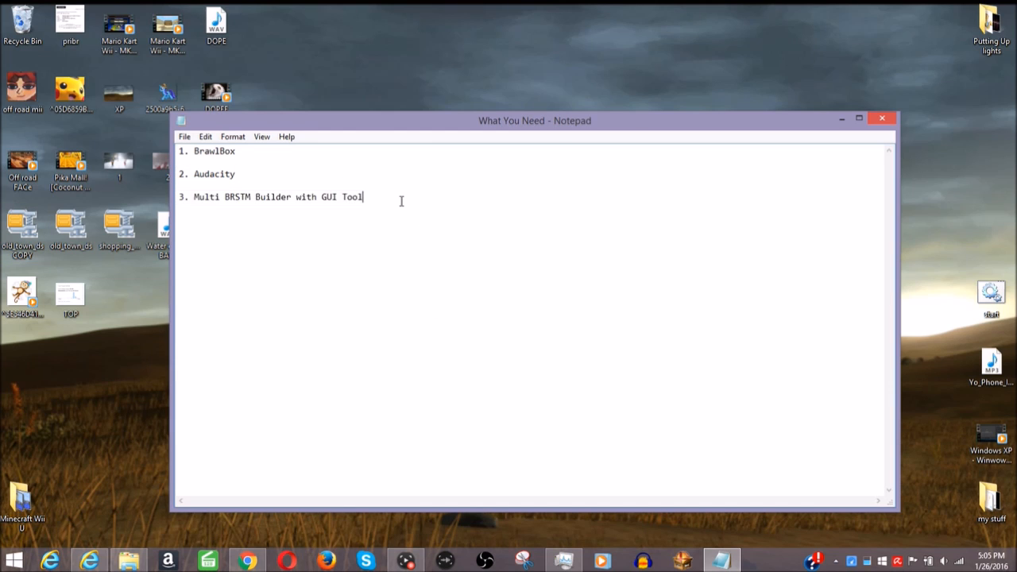
left_click_drag(448, 121, 496, 128)
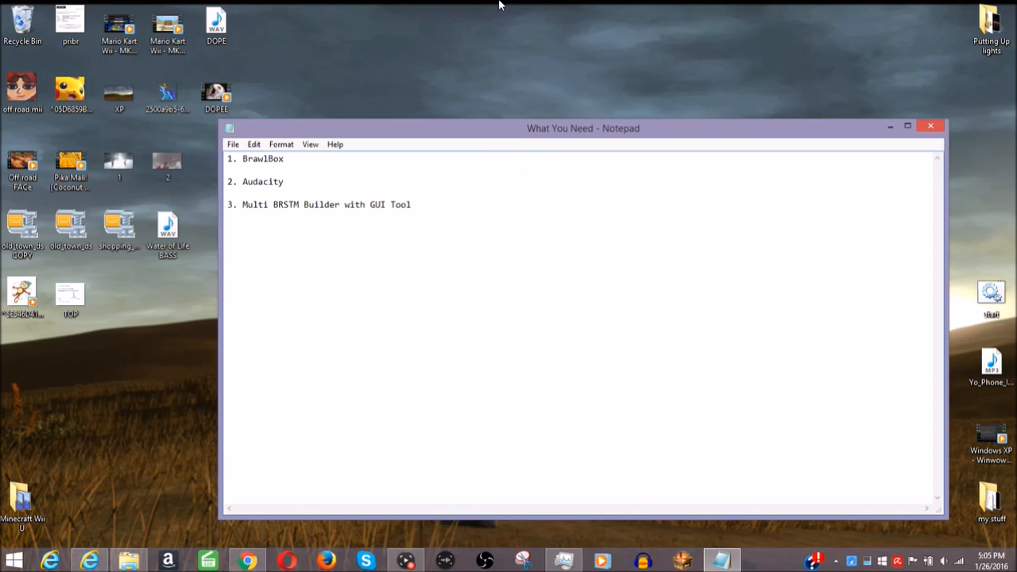
left_click_drag(636, 138, 517, 68)
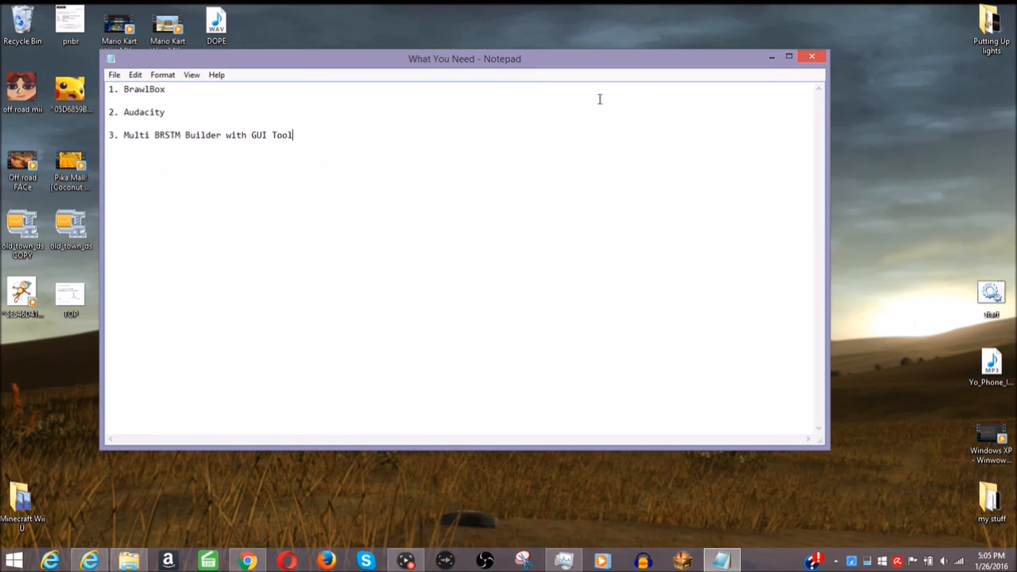
left_click(771, 58)
left_click(721, 562)
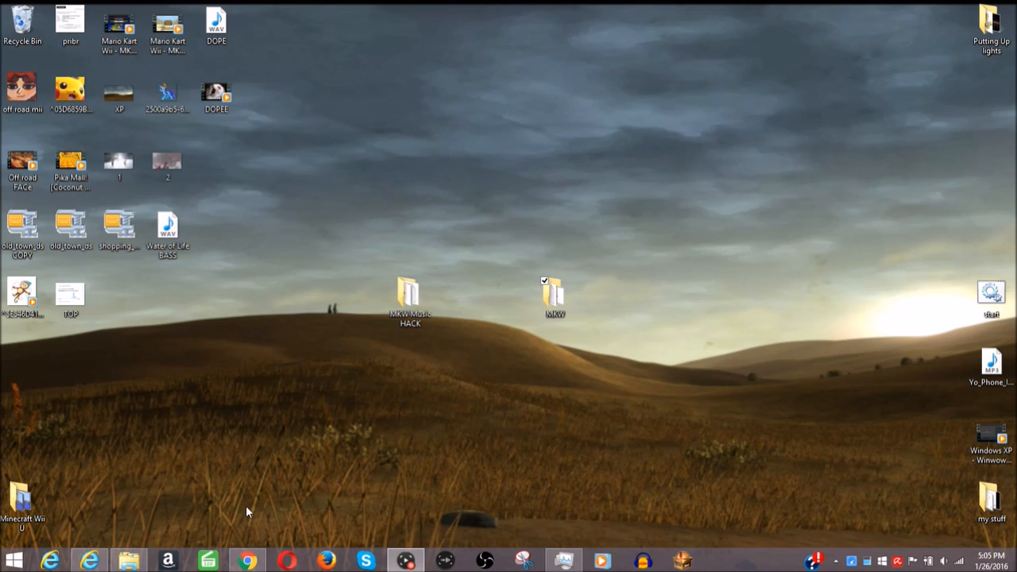
Step: Switch to Chrome and examine the BrawlBox v0.76 page on Brawl Vault and the Audacity 2.1.2 download on the Audacity site
left_click(248, 561)
left_click(56, 6)
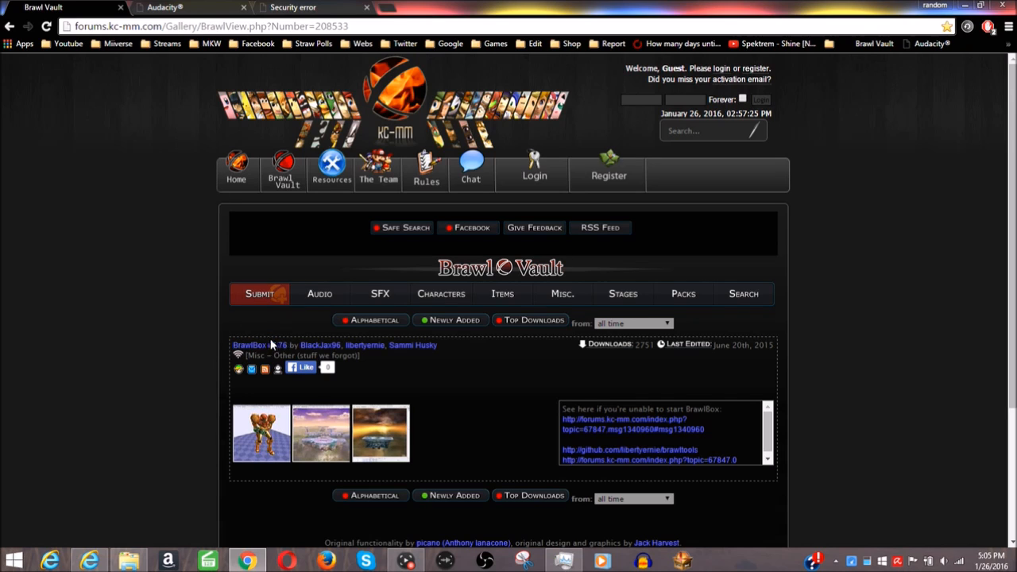
left_click_drag(231, 346, 289, 342)
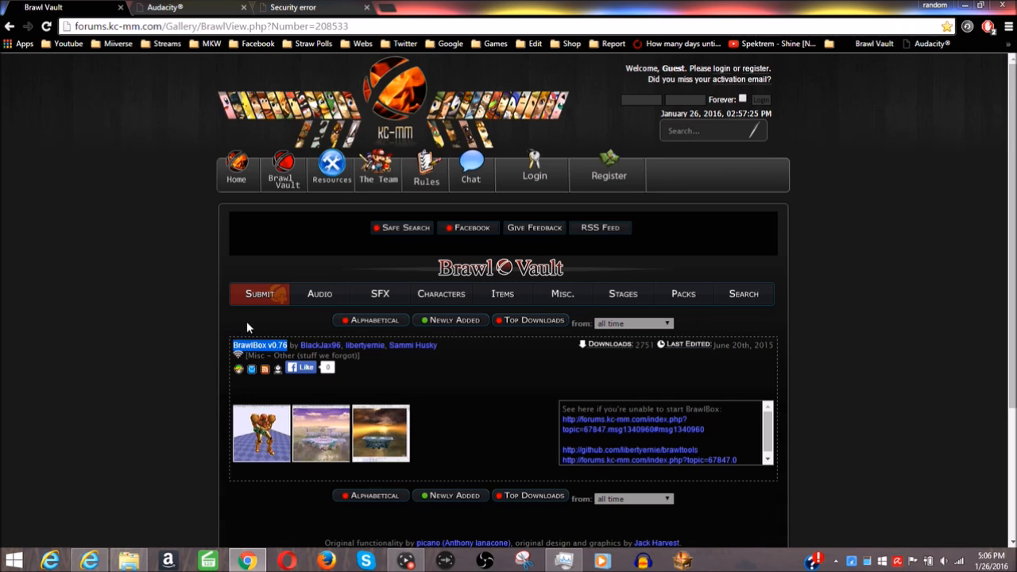
left_click(195, 7)
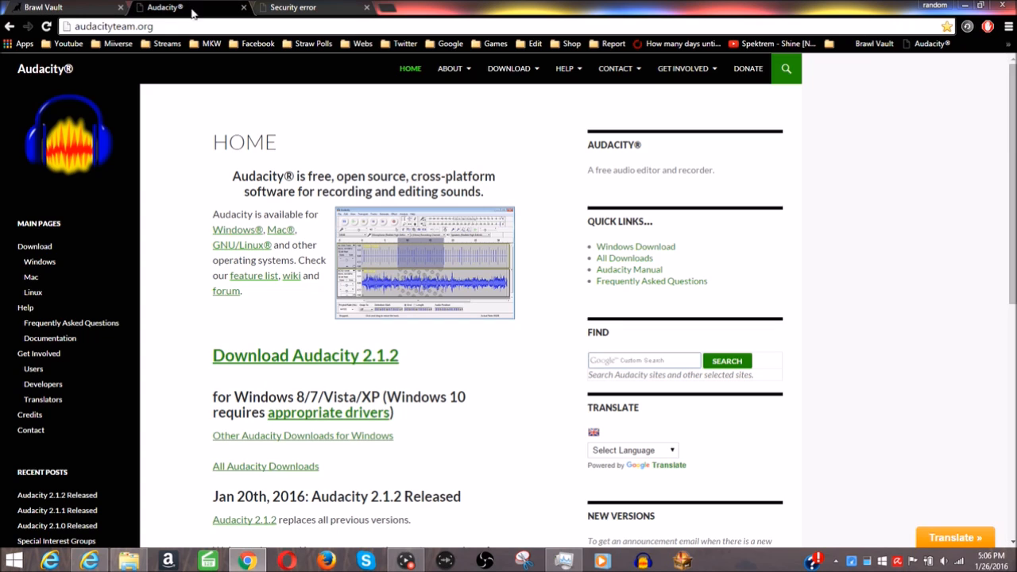
left_click_drag(209, 378, 448, 349)
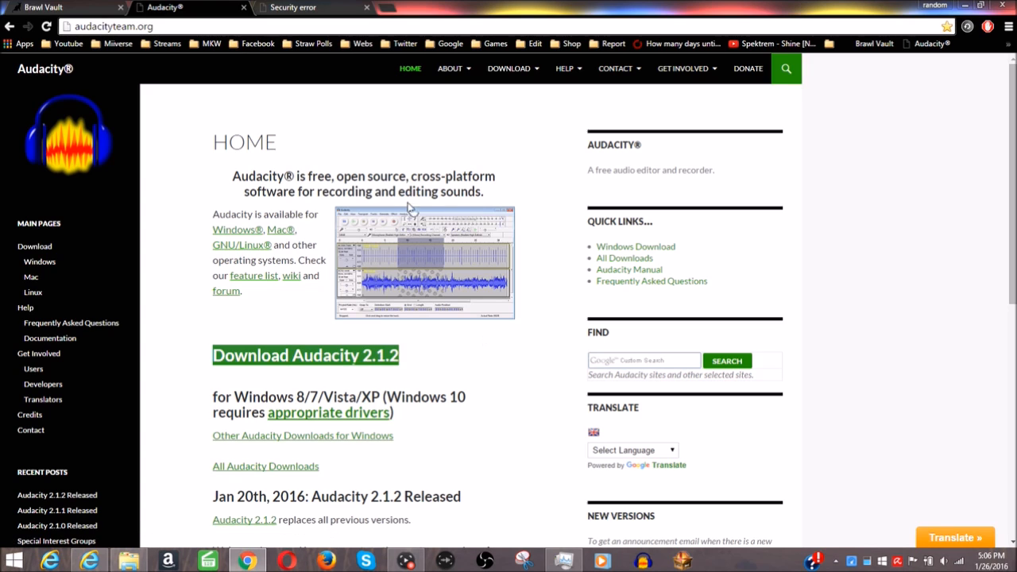
Step: Examine the Multi BRSTM Builder page on 4shared in Chrome, highlighting the heading of the security warning
left_click(319, 6)
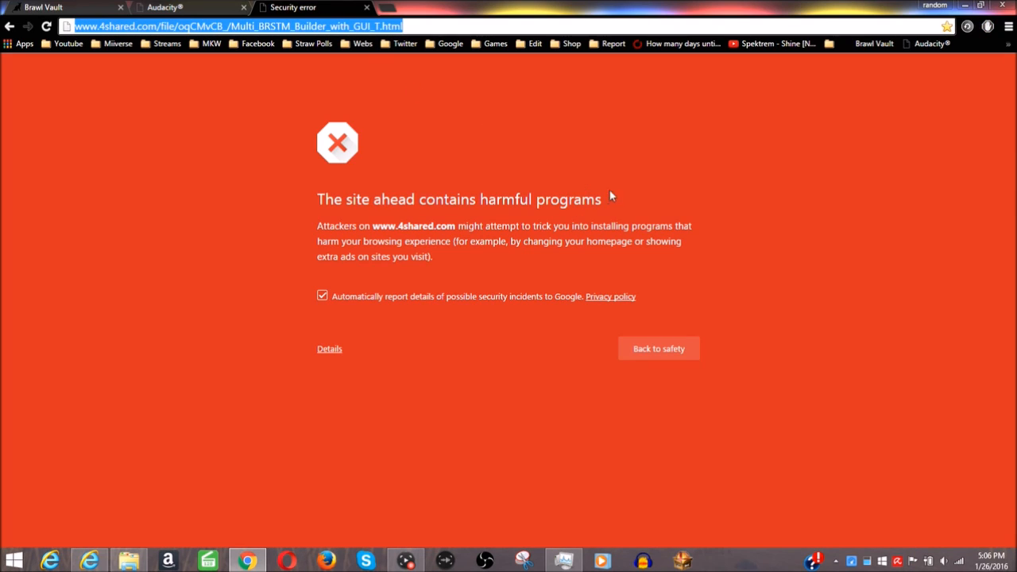
left_click(453, 182)
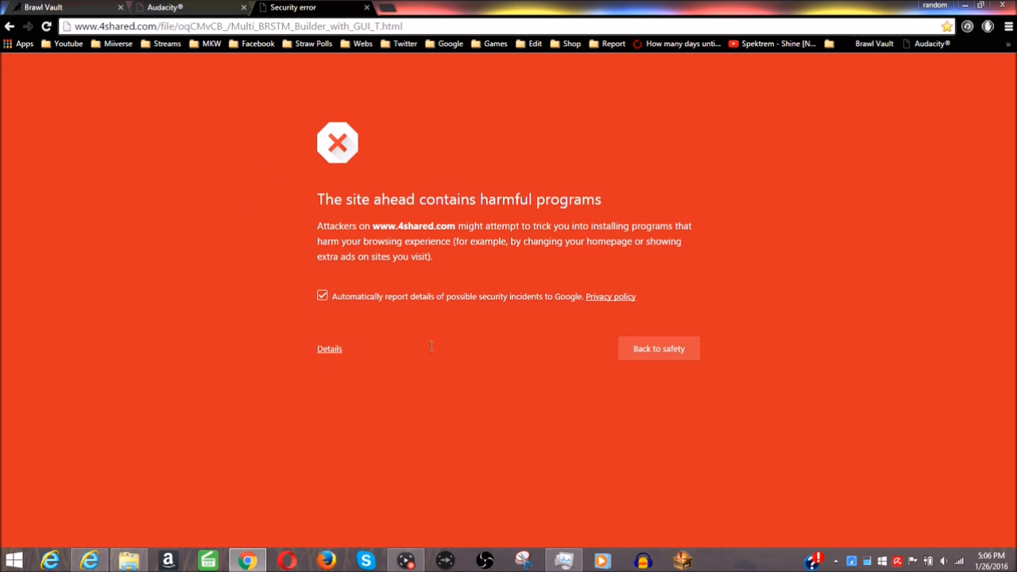
left_click_drag(251, 209, 247, 194)
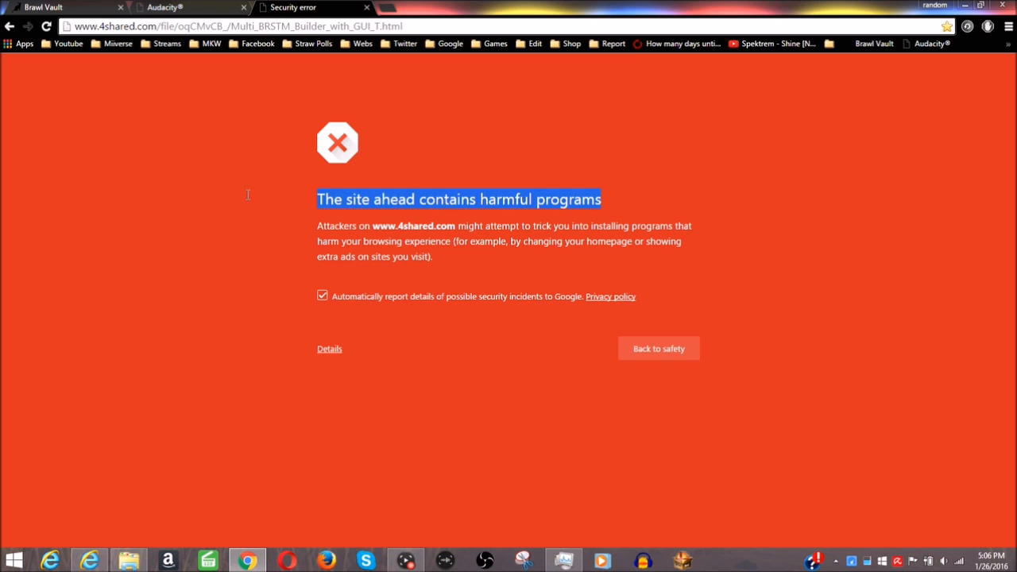
left_click(554, 201)
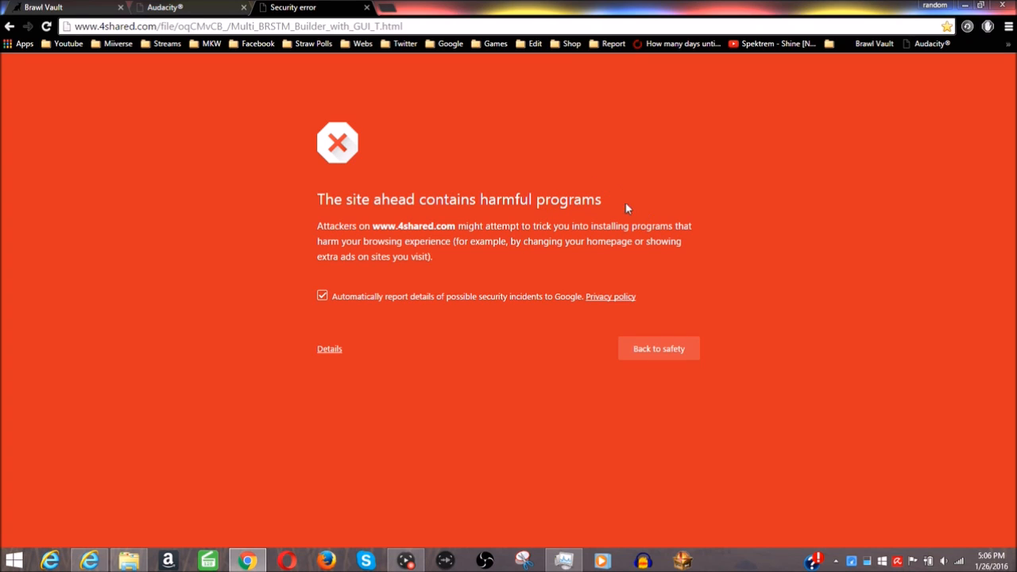
left_click_drag(460, 223, 445, 218)
left_click(357, 195)
left_click_drag(303, 208, 642, 213)
Step: Switch to Internet Explorer, check the virus scan note on the Multi BRSTM Builder with GUI Tool.rar page, and minimize the browser
left_click(89, 561)
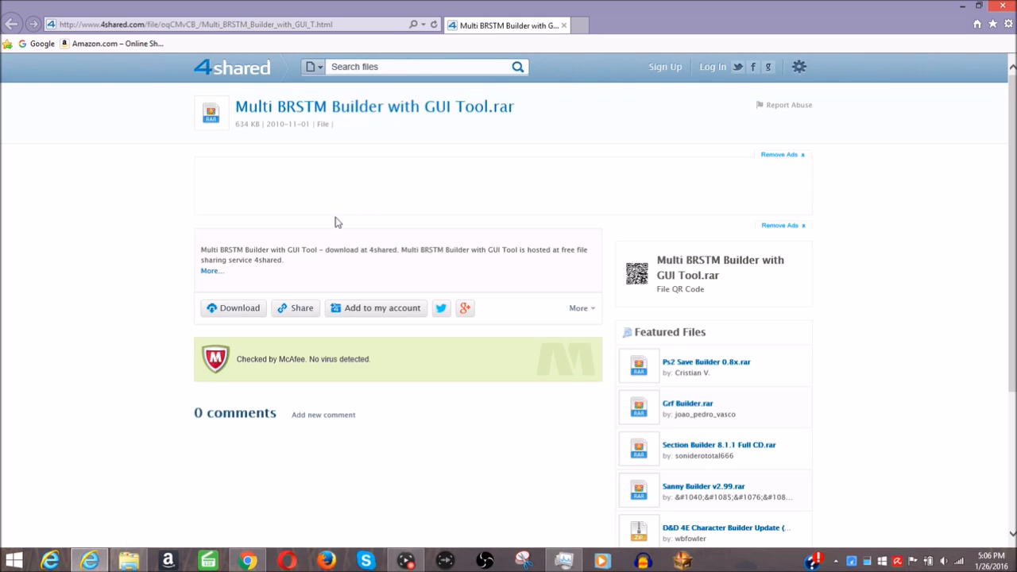
scroll(425, 176, "down", 1)
scroll(421, 183, "up", 1)
left_click_drag(371, 363, 232, 372)
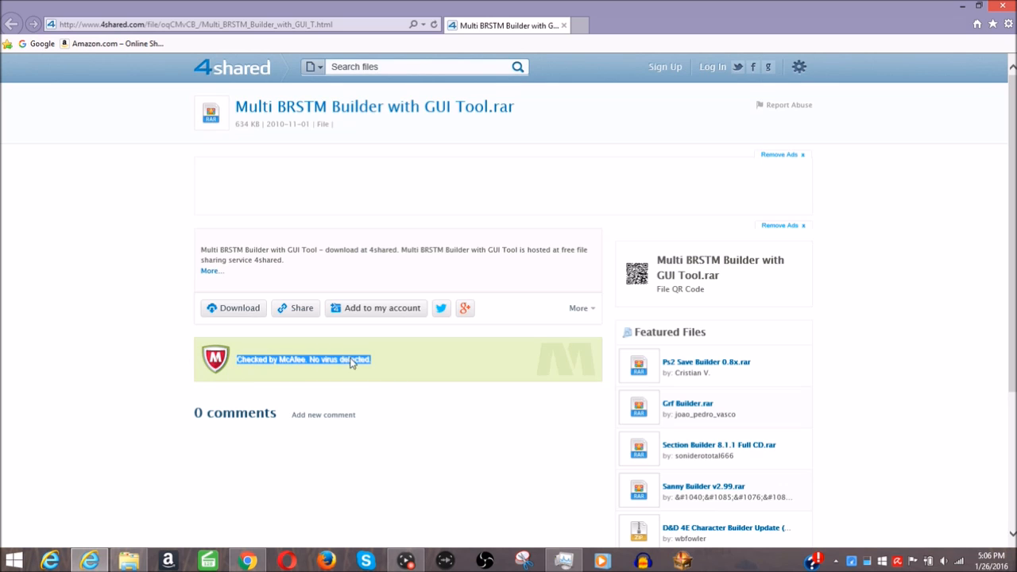
left_click(445, 367)
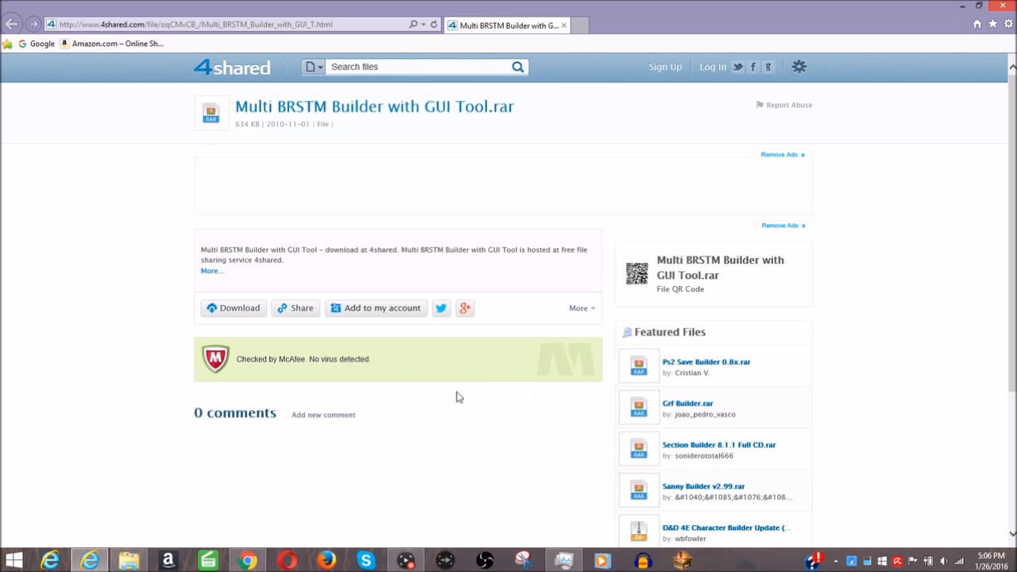
left_click(962, 7)
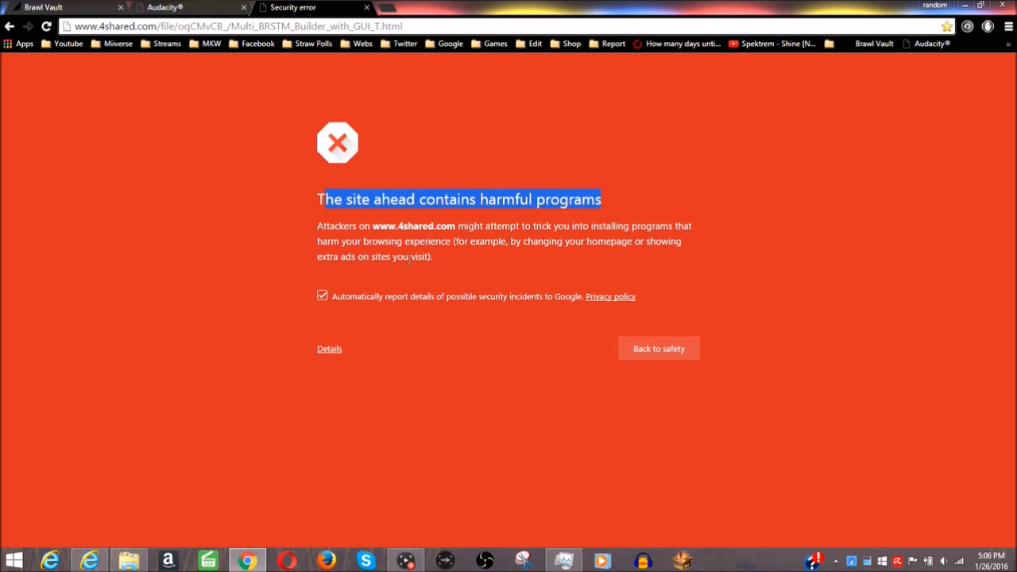
Step: Minimize the Chrome window to return to the desktop
left_click(965, 6)
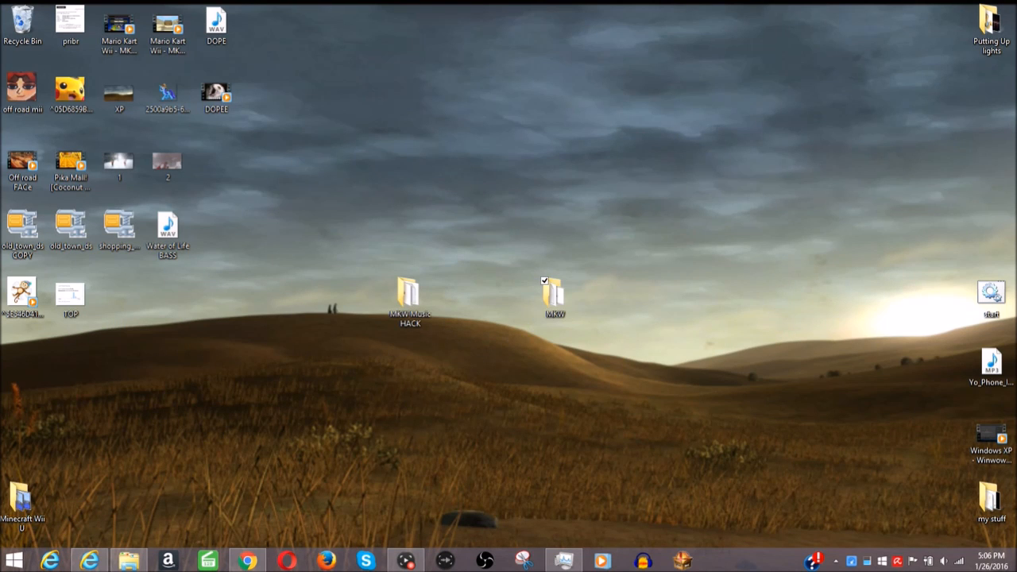
left_click(248, 560)
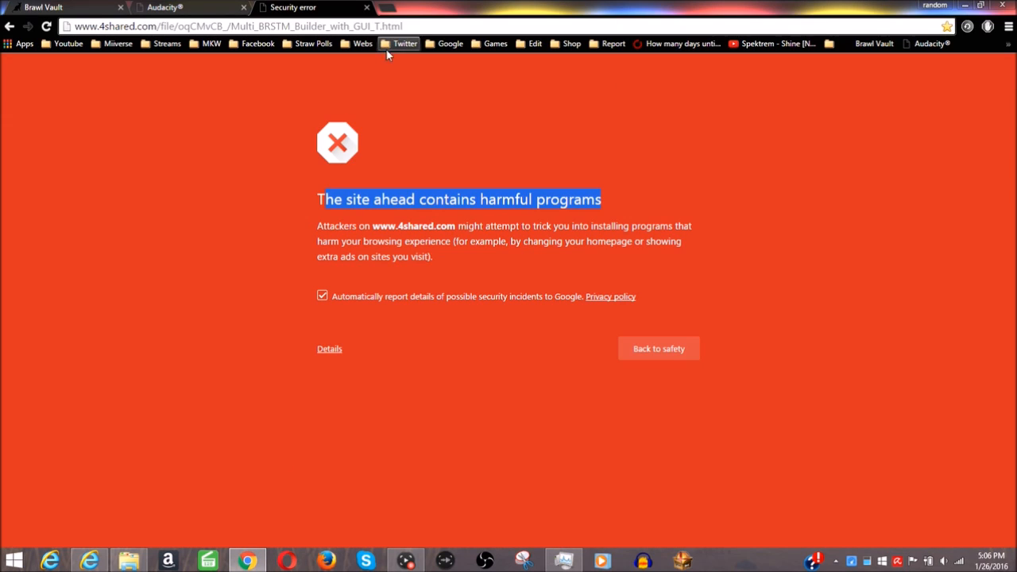
left_click(963, 4)
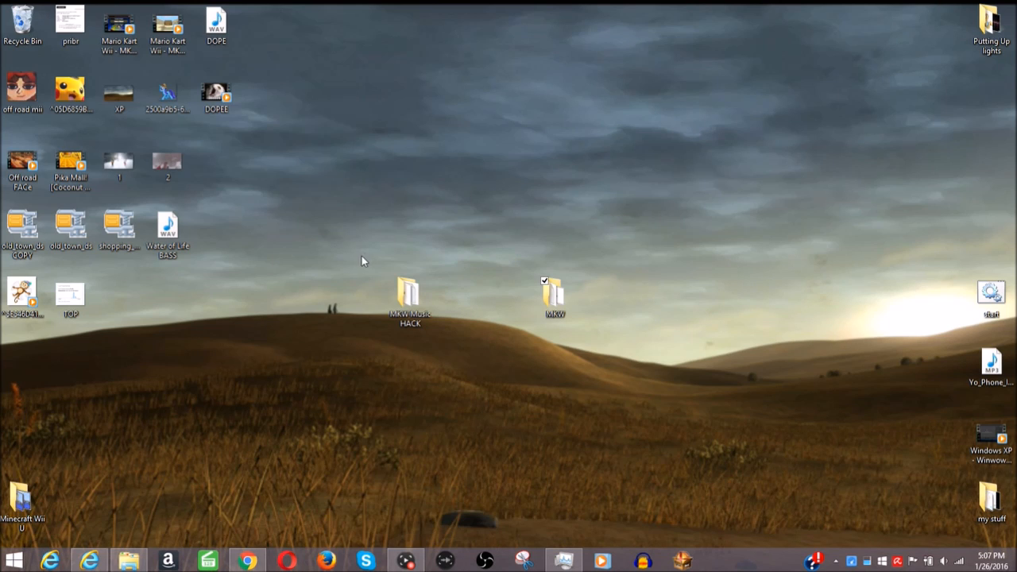
Step: Bring up the MKW folder in File Explorer and select the Water of Life WAV file
left_click(129, 561)
left_click(461, 178)
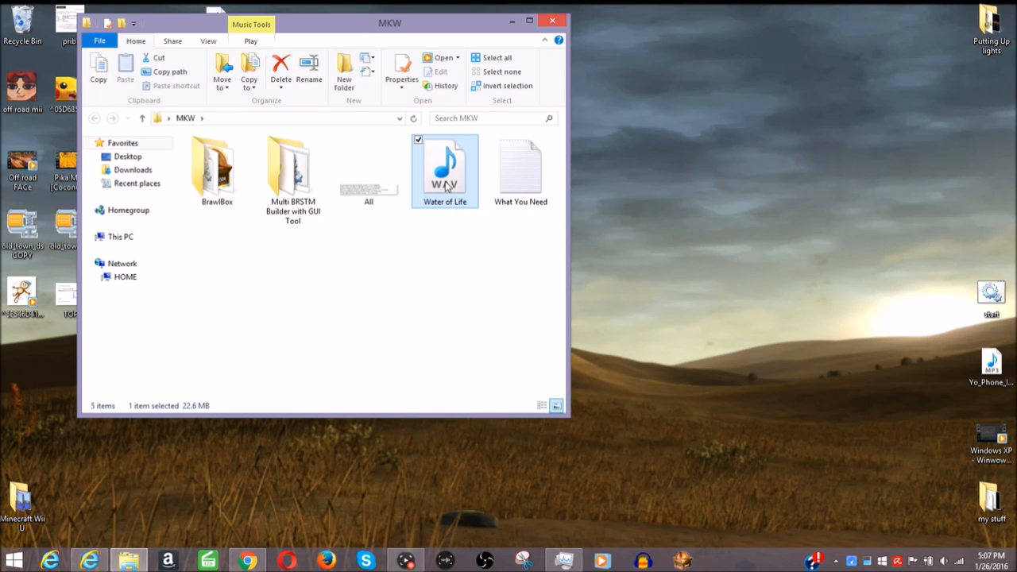
left_click_drag(436, 235, 437, 167)
left_click_drag(465, 243, 455, 181)
left_click(443, 252)
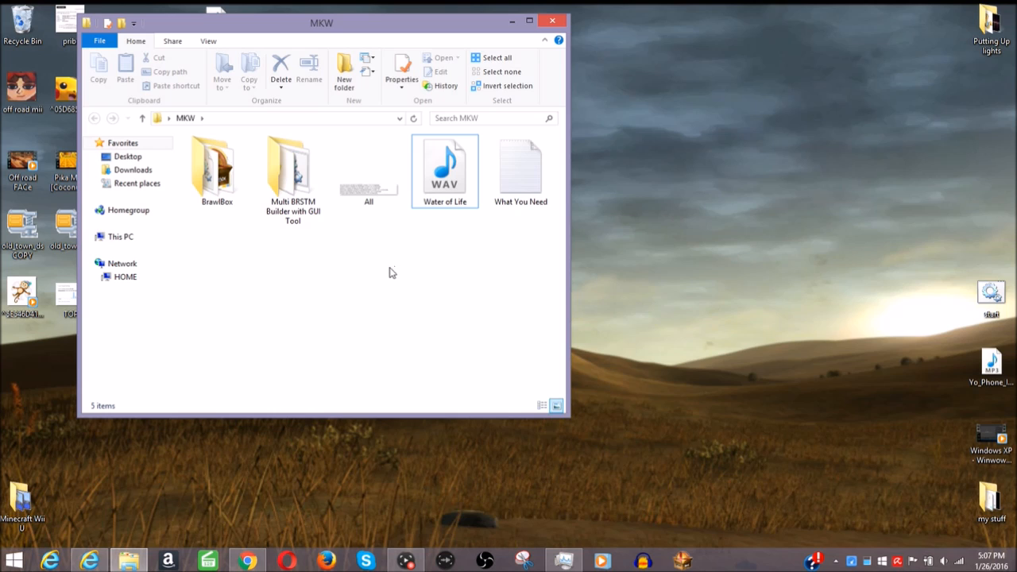
left_click_drag(417, 244, 472, 190)
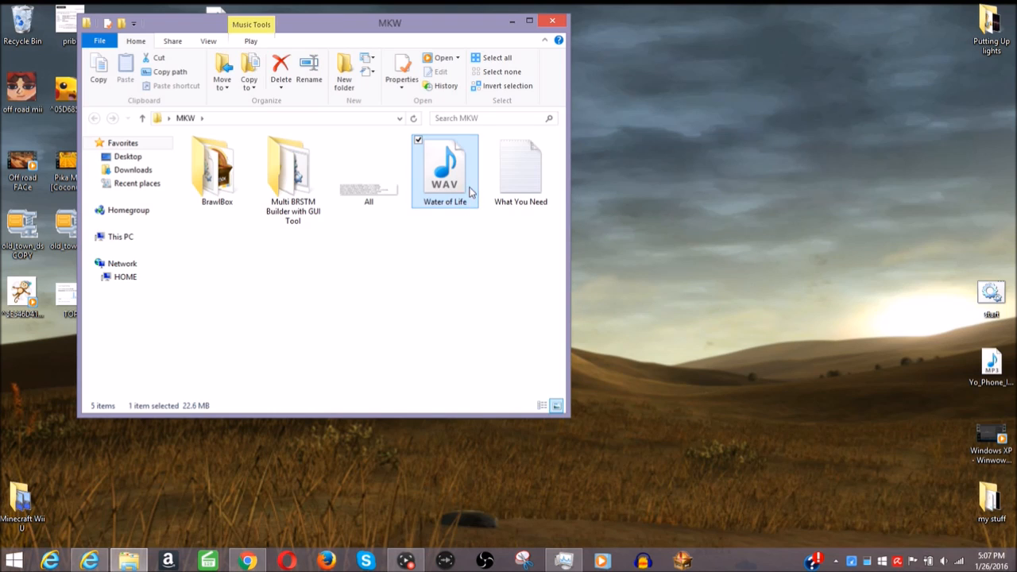
Step: Open Audacity, import the Water of Life WAV file by making a copy before editing, and maximize the window
left_click(643, 561)
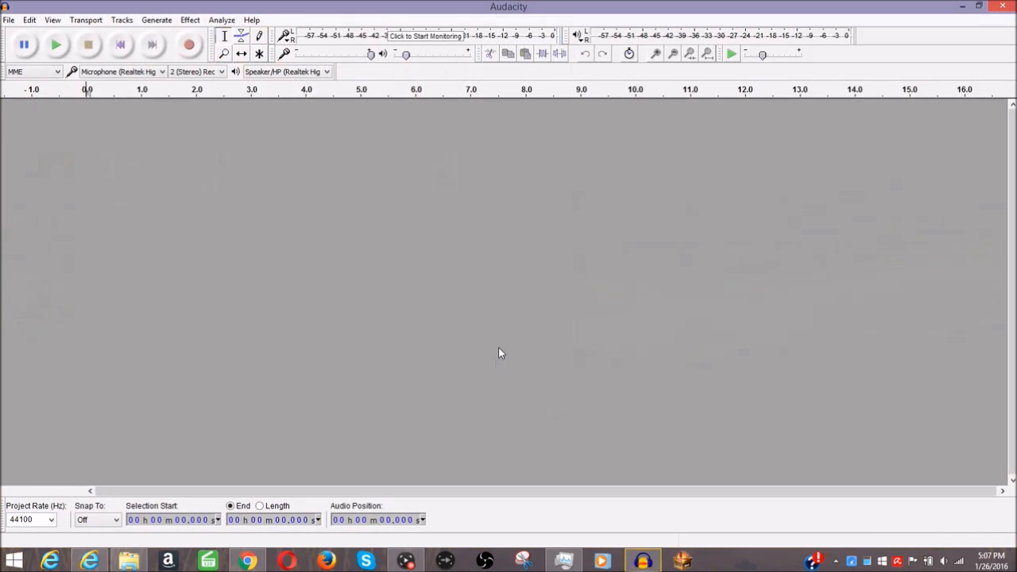
left_click_drag(526, 7, 811, 104)
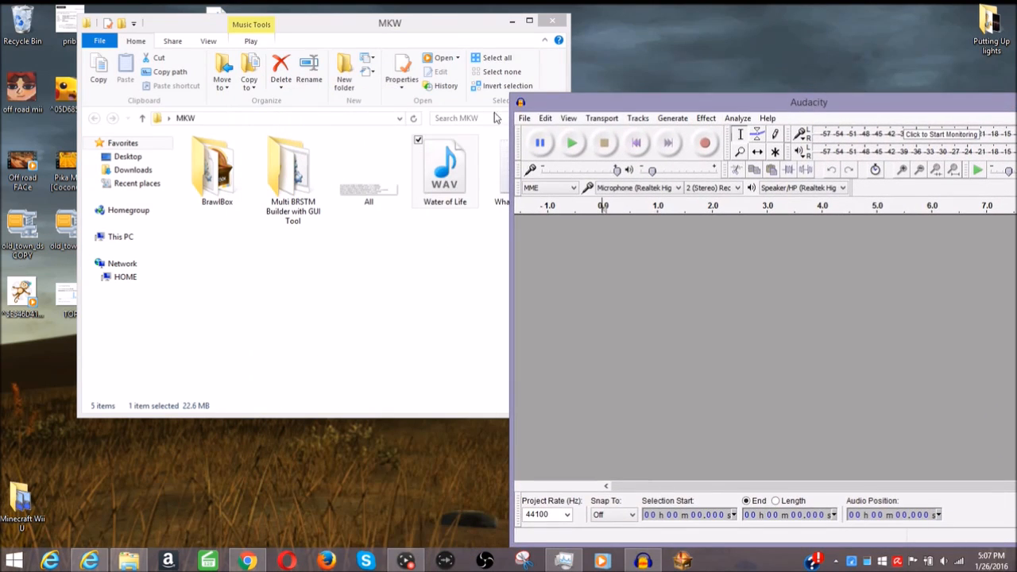
left_click_drag(445, 174, 617, 289)
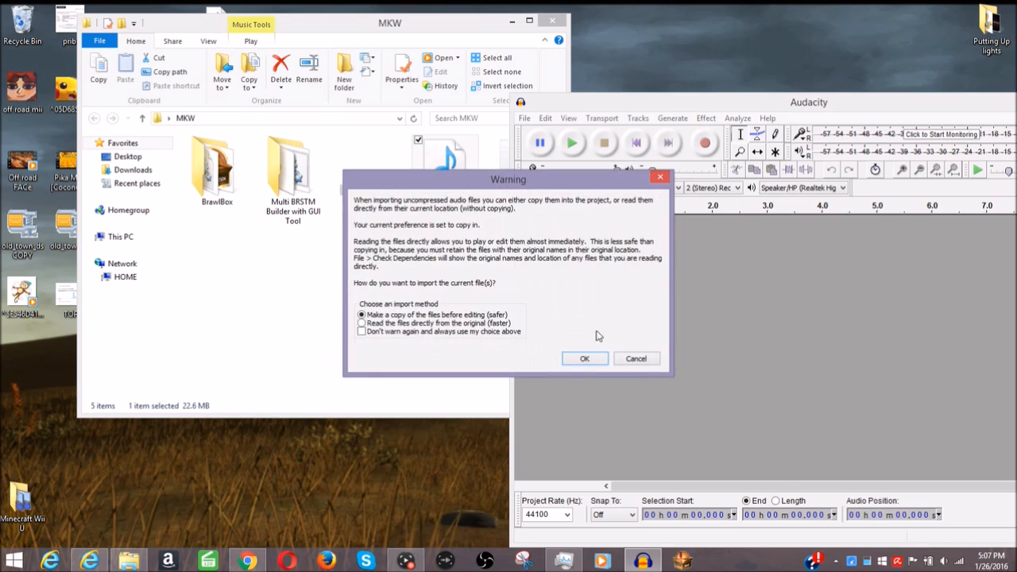
left_click(585, 359)
left_click_drag(723, 107, 516, 0)
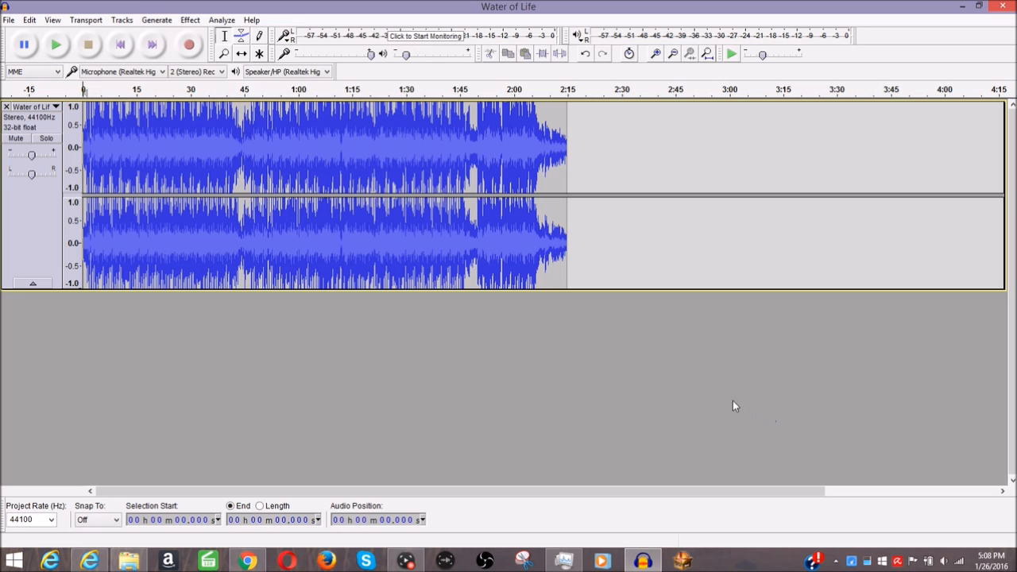
Step: Listen to the start of the Water of Life track, and amplify the whole track by 4.1 dB with clipping allowed
key("space")
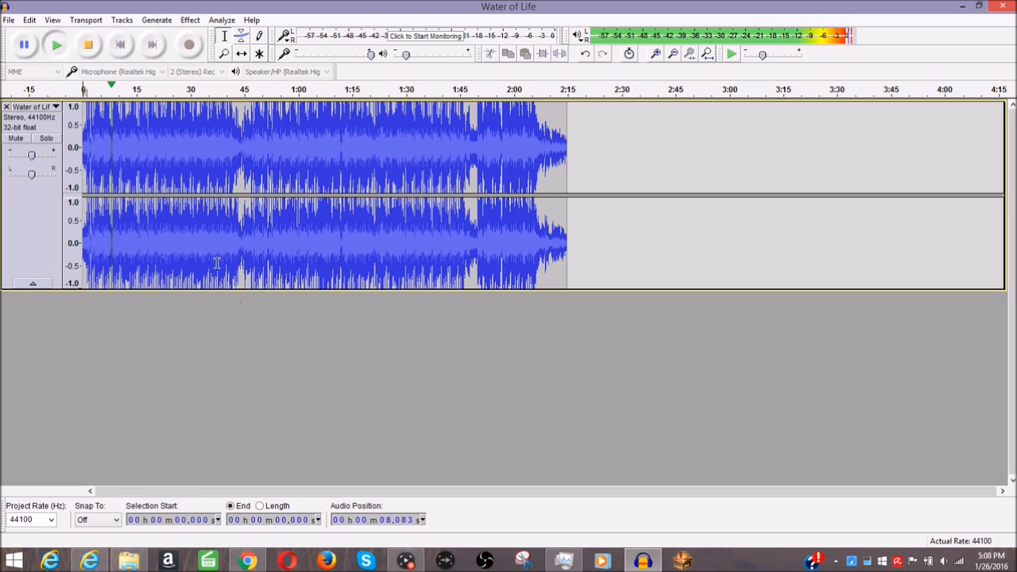
left_click(88, 46)
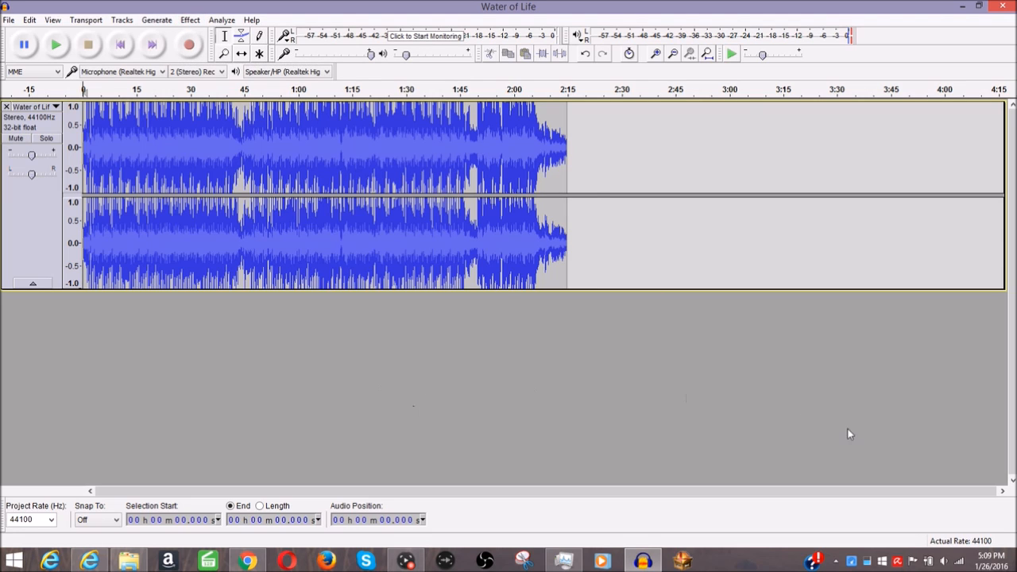
left_click(192, 21)
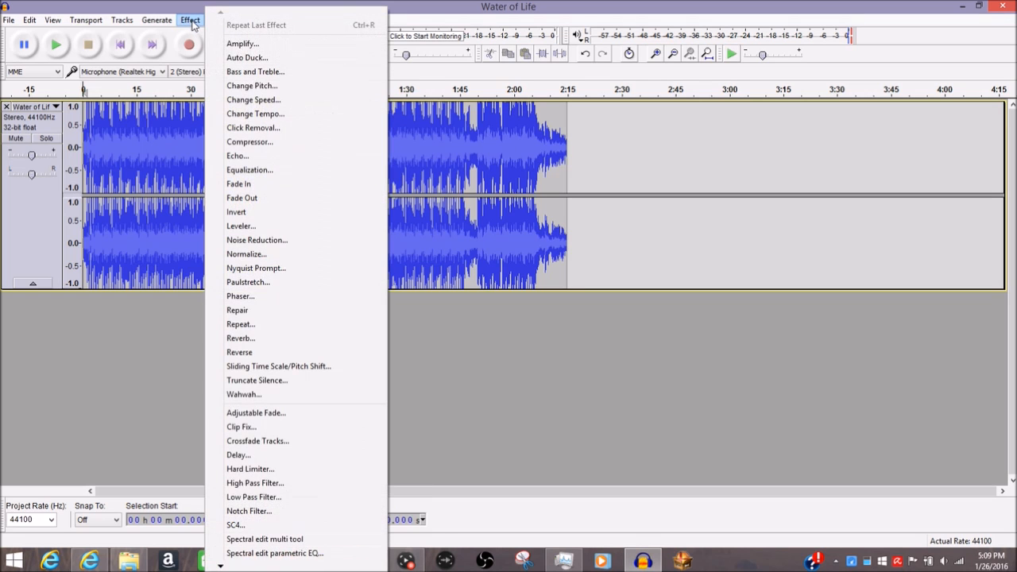
left_click(241, 44)
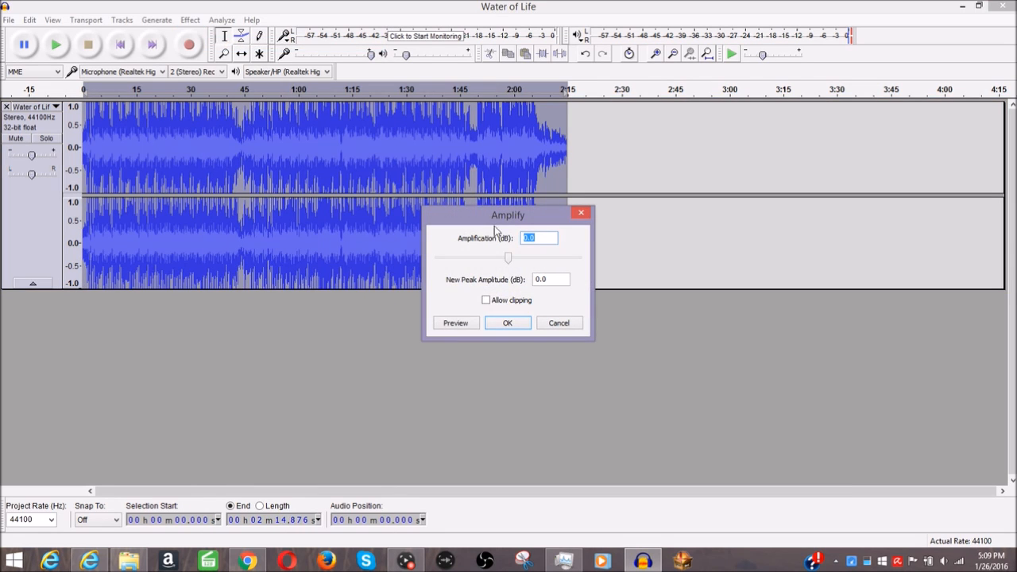
left_click_drag(509, 257, 515, 260)
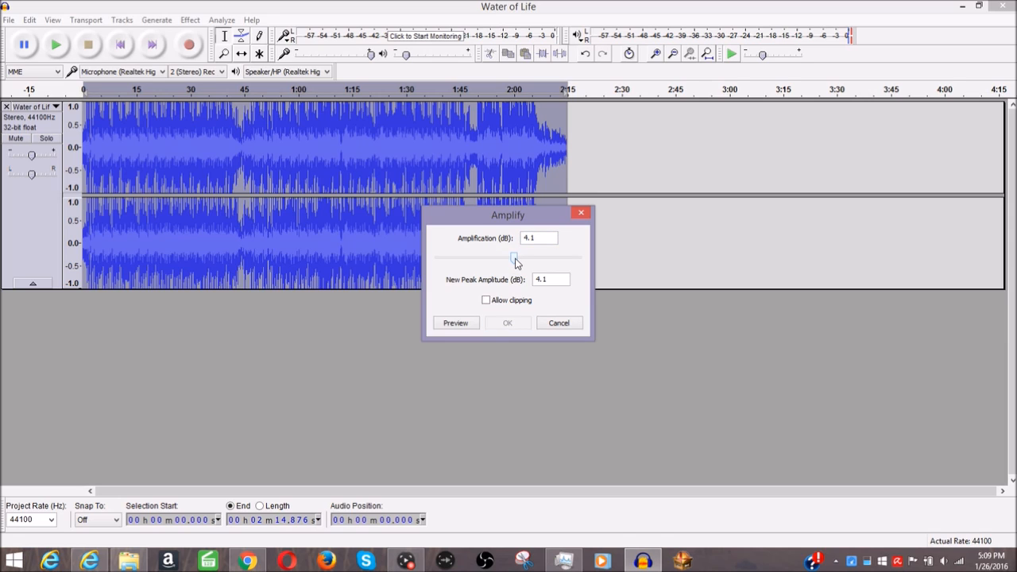
left_click(494, 305)
left_click(507, 323)
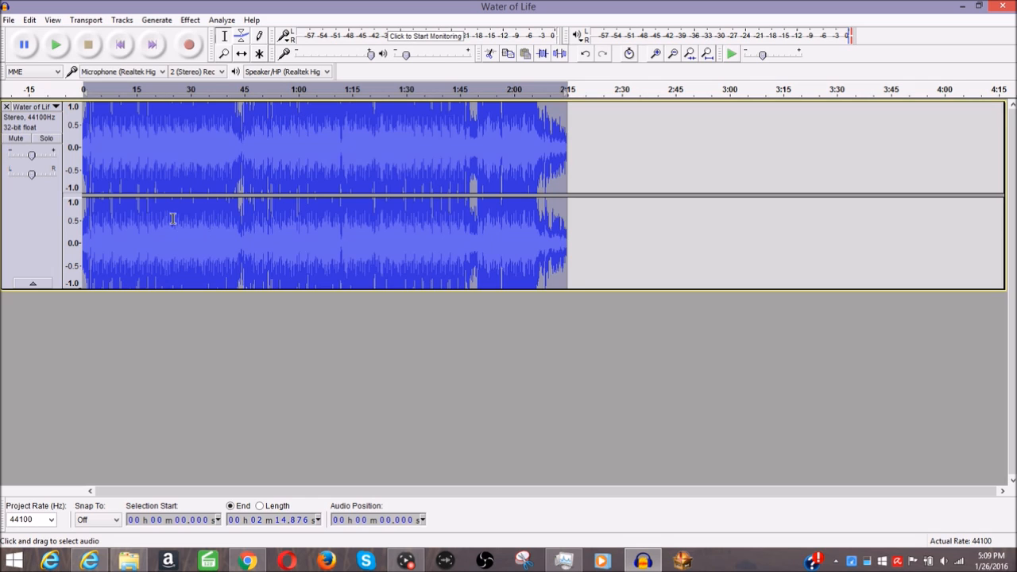
Step: Begin exporting the Water of Life track as audio, and switch to Chrome with the All MKWii File Names List thread
left_click(8, 20)
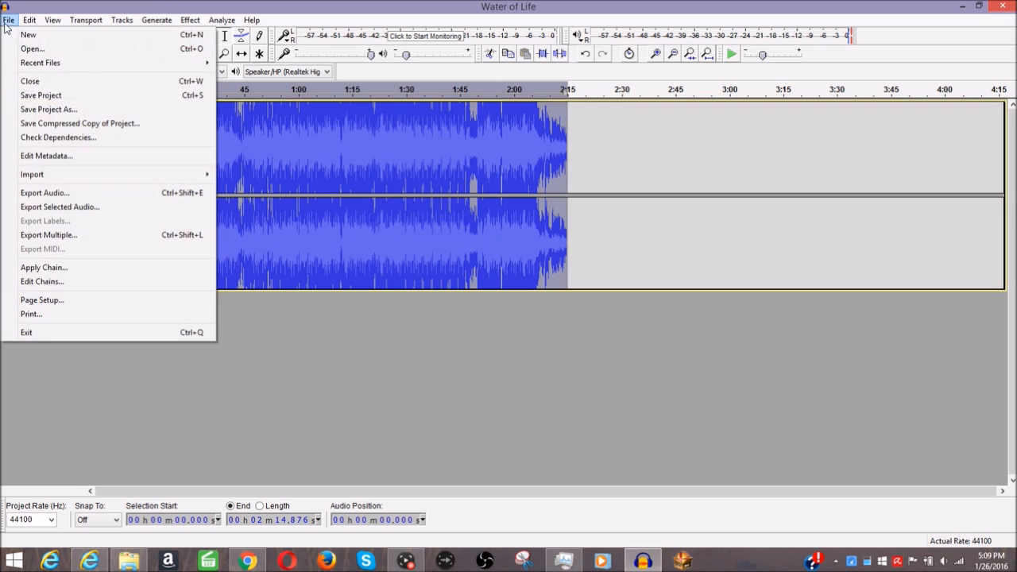
left_click(68, 193)
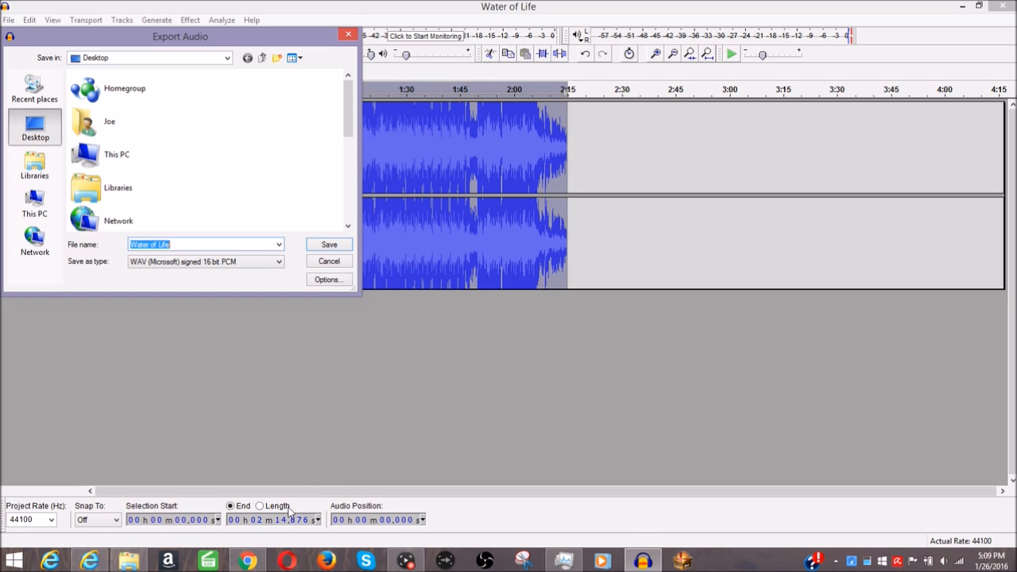
left_click(260, 557)
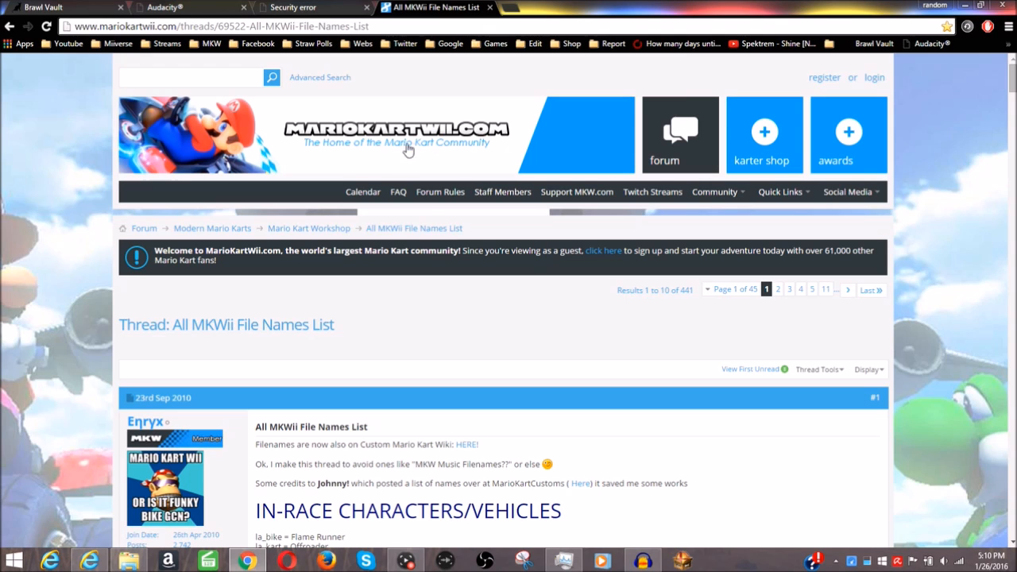
Step: Examine the thread from the vehicle and course names down to the MUSICS section's track names for each cup
scroll(493, 310, "down", 1)
scroll(492, 310, "down", 3)
scroll(479, 314, "up", 4)
scroll(499, 334, "down", 20)
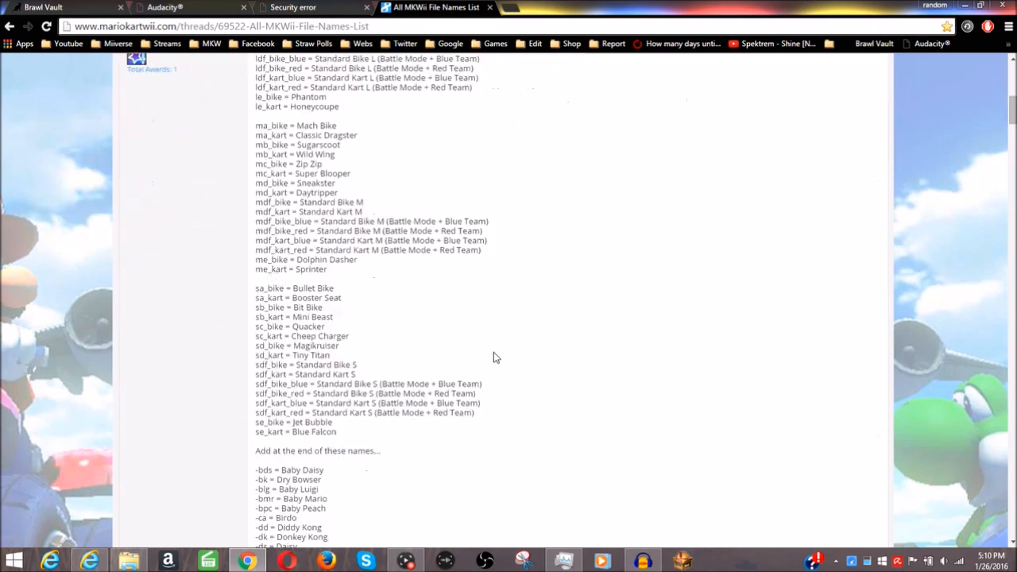
scroll(493, 357, "down", 10)
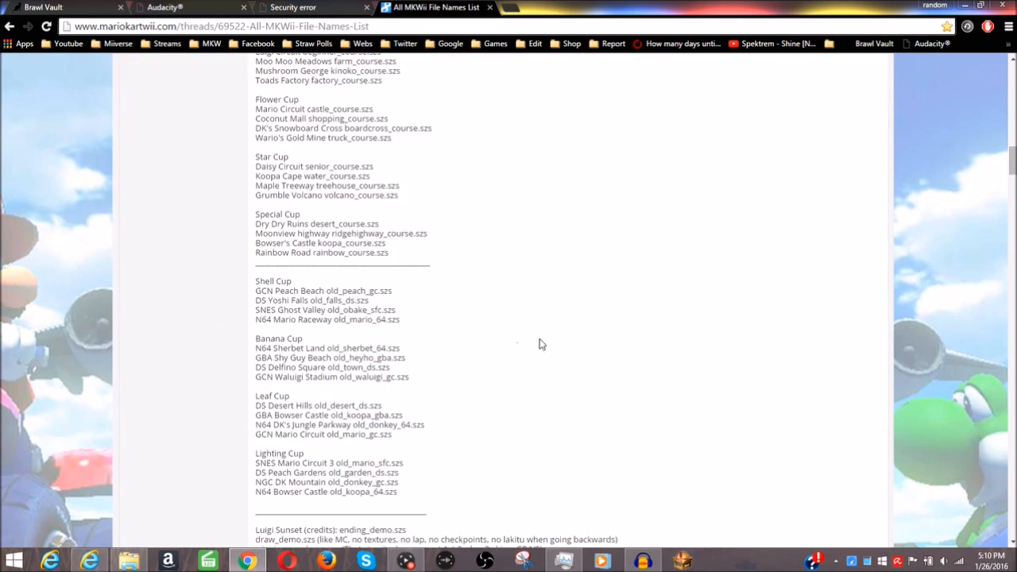
scroll(588, 267, "down", 1)
left_click_drag(260, 238, 380, 241)
left_click(380, 241)
scroll(501, 288, "down", 1)
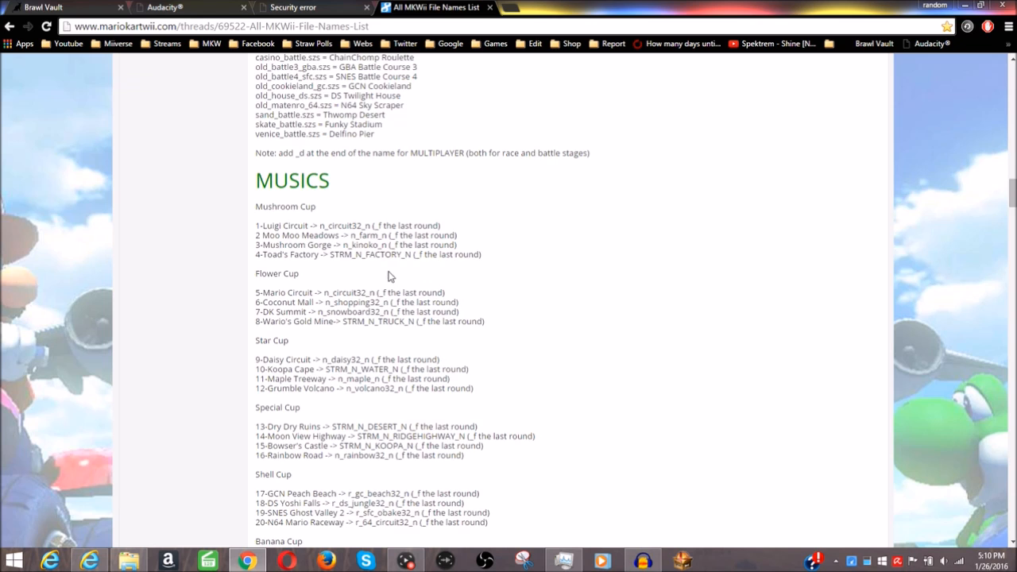
scroll(391, 272, "down", 3)
scroll(373, 155, "down", 1)
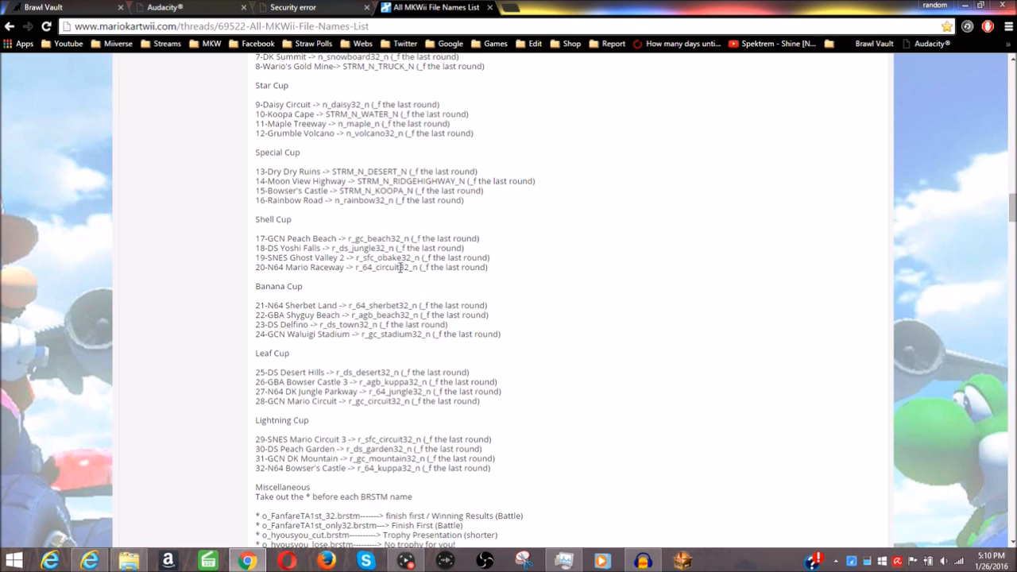
scroll(380, 273, "down", 3)
scroll(372, 276, "down", 1)
scroll(429, 218, "down", 1)
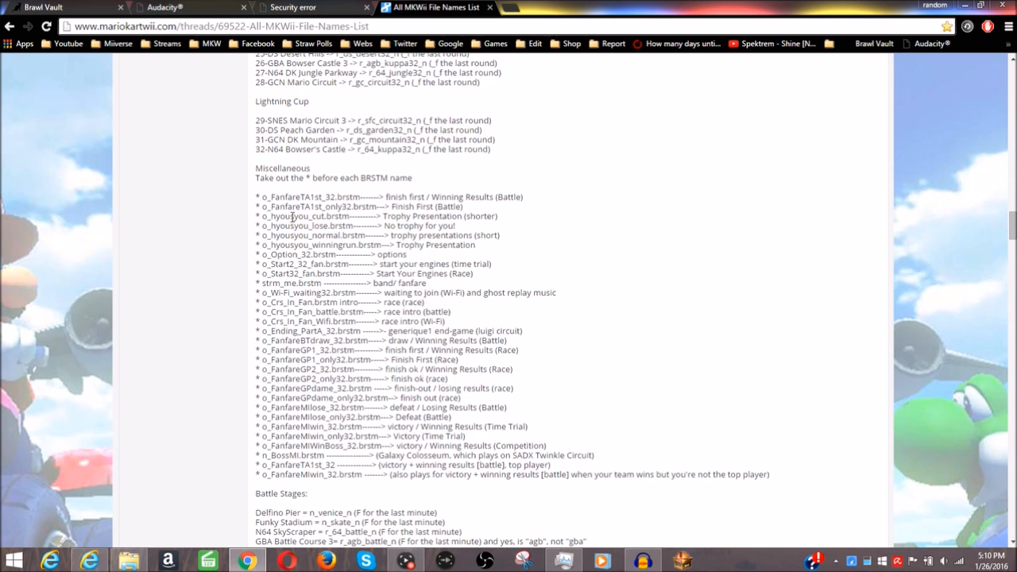
Step: Examine the Miscellaneous BRSTM names and the Battle Stages music names in the MUSICS section
left_click_drag(266, 196, 414, 207)
left_click(410, 206)
left_click(413, 206)
scroll(405, 290, "down", 1)
scroll(401, 235, "down", 2)
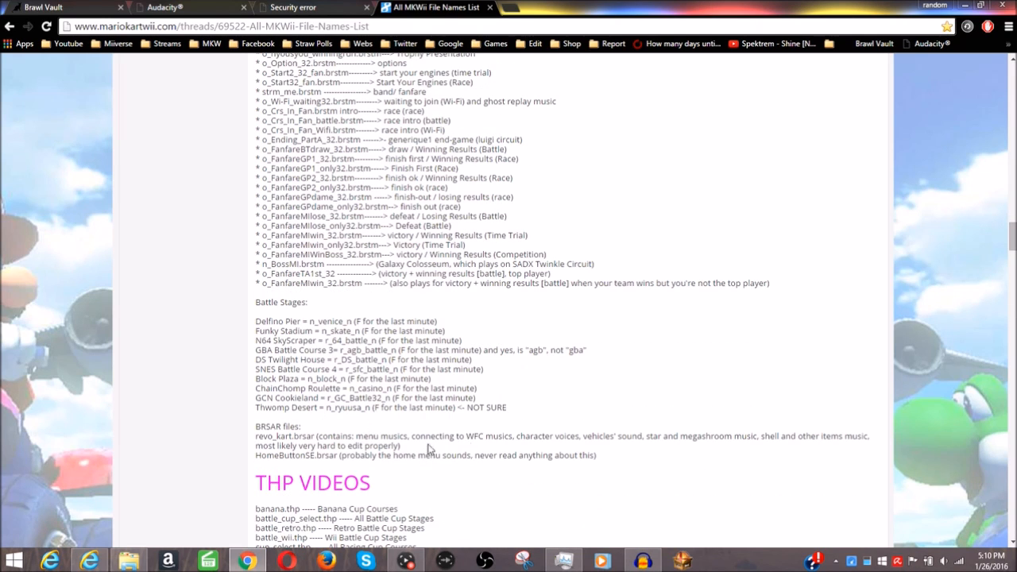
left_click_drag(504, 410, 356, 361)
left_click(357, 371)
scroll(644, 387, "up", 1)
scroll(643, 388, "up", 3)
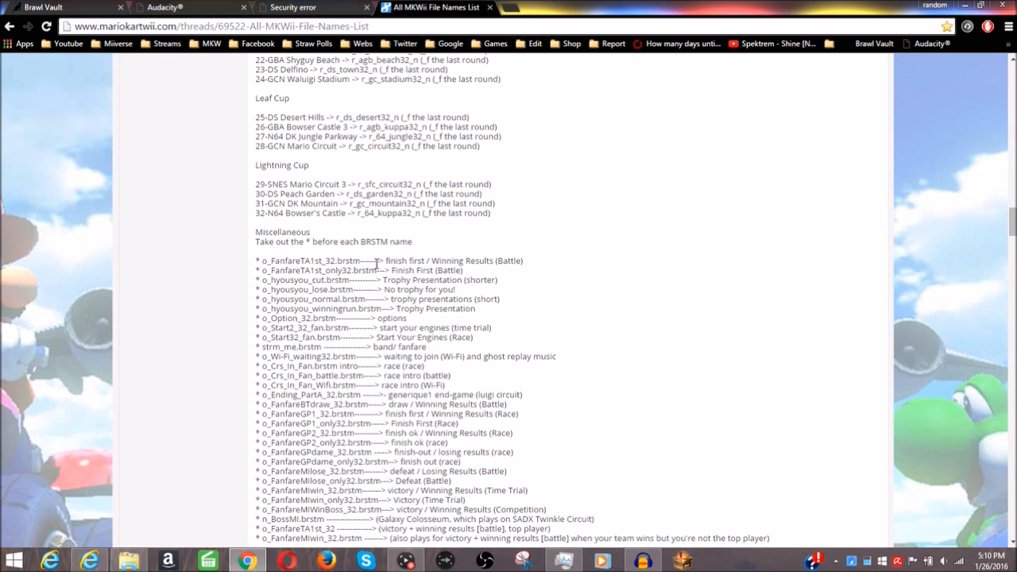
scroll(434, 337, "down", 2)
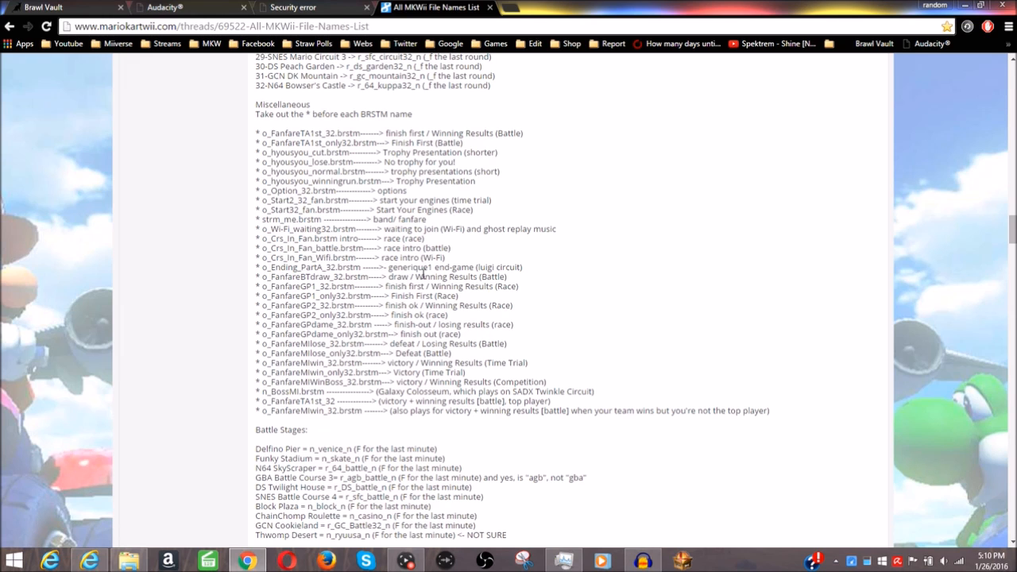
Step: Examine the course music names by cup, highlighting the ones for Wario's Gold Mine and DK Summit
scroll(421, 275, "up", 5)
scroll(403, 263, "up", 2)
scroll(325, 214, "up", 1)
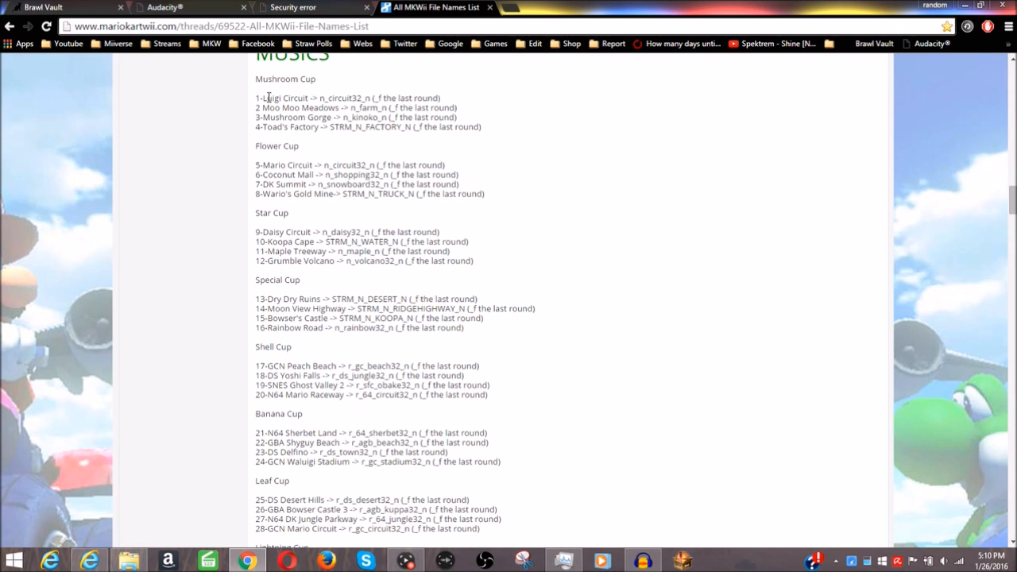
left_click_drag(326, 101, 341, 100)
left_click(343, 100)
scroll(362, 203, "down", 2)
scroll(364, 215, "up", 2)
left_click_drag(343, 194, 414, 194)
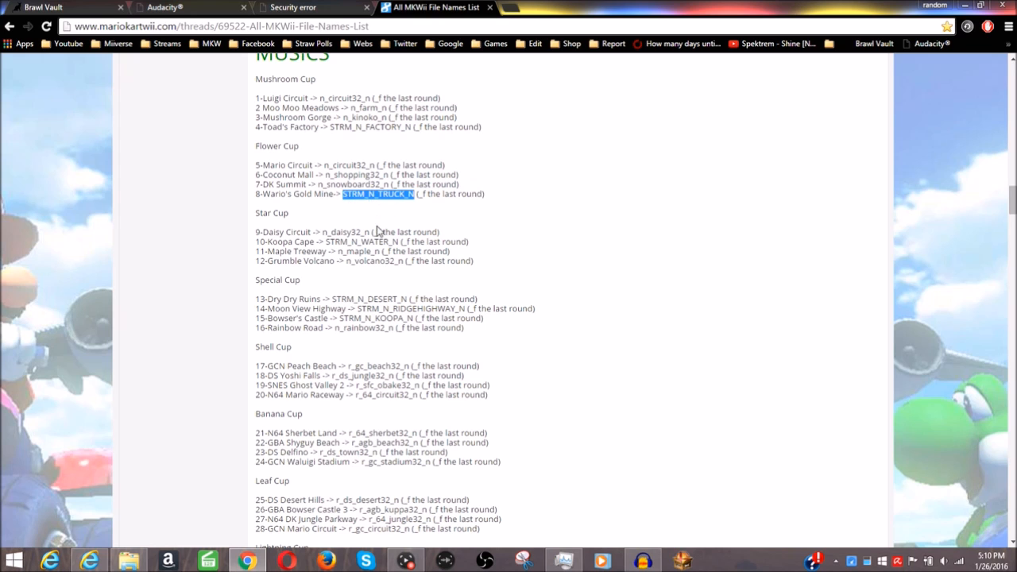
scroll(376, 231, "down", 4)
scroll(374, 243, "up", 5)
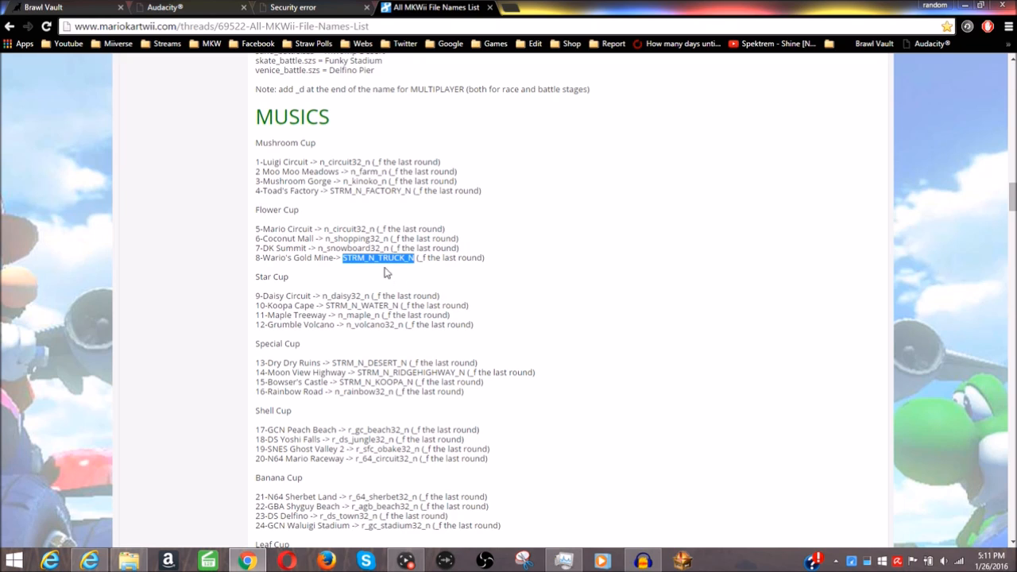
left_click_drag(315, 250, 386, 248)
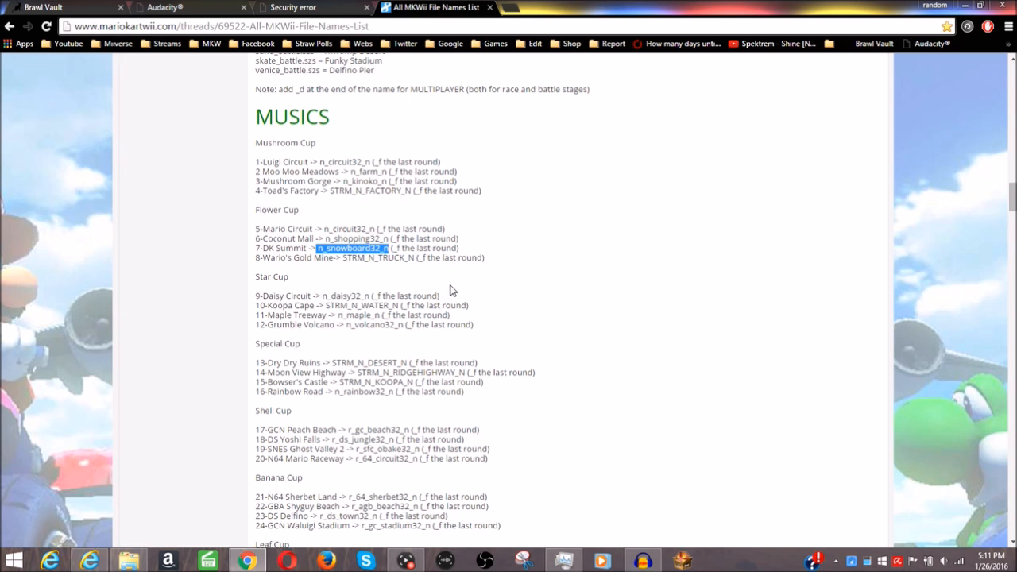
Step: Review the fanfare file names in the Miscellaneous list once more
scroll(451, 291, "down", 5)
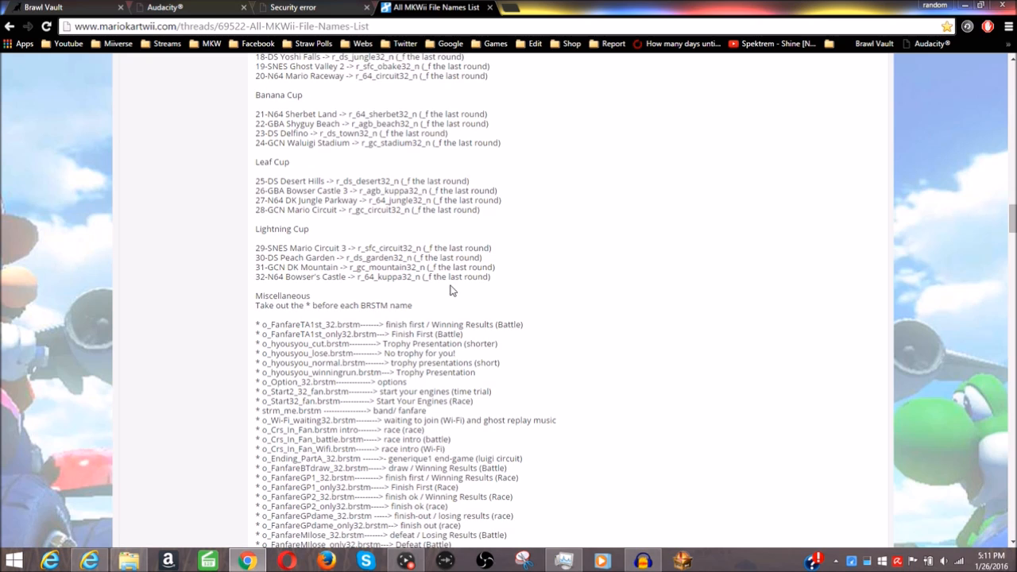
scroll(450, 291, "down", 1)
scroll(434, 448, "down", 2)
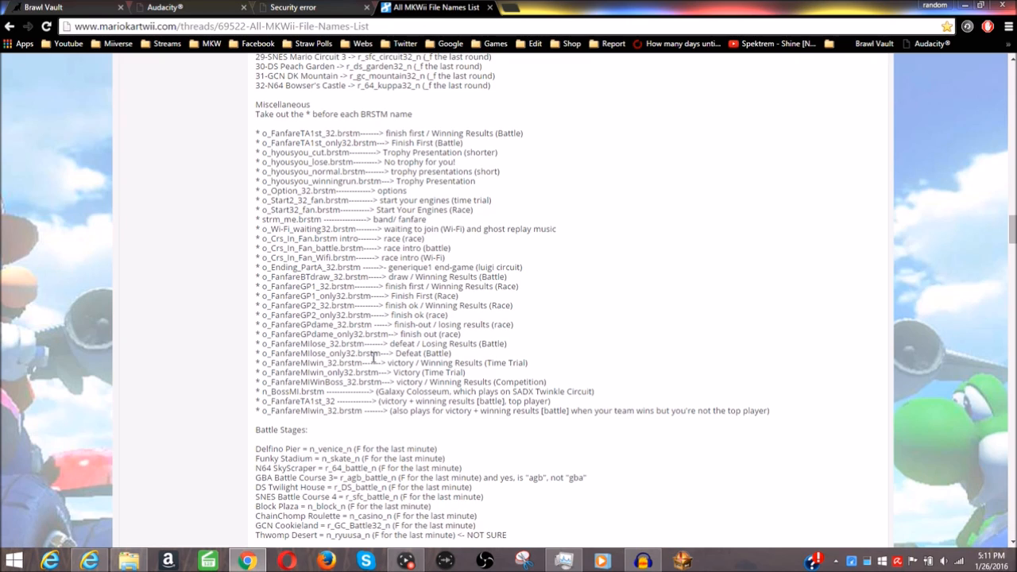
left_click_drag(363, 337, 263, 334)
Step: Copy Luigi Circuit's music file name n_circuit32_n from the Mushroom Cup list and return to Audacity's export dialog
scroll(553, 310, "up", 10)
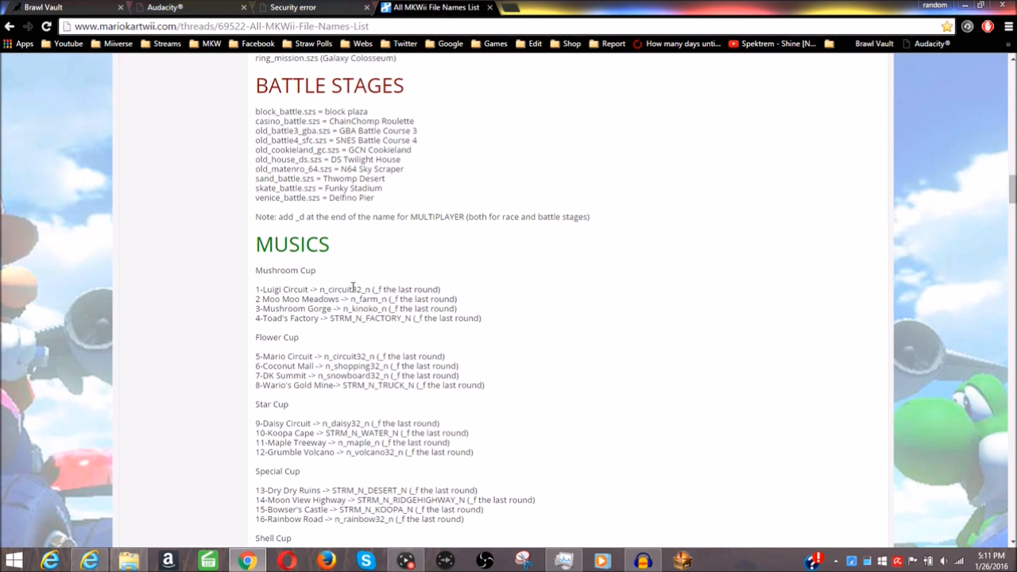
left_click_drag(370, 292, 321, 288)
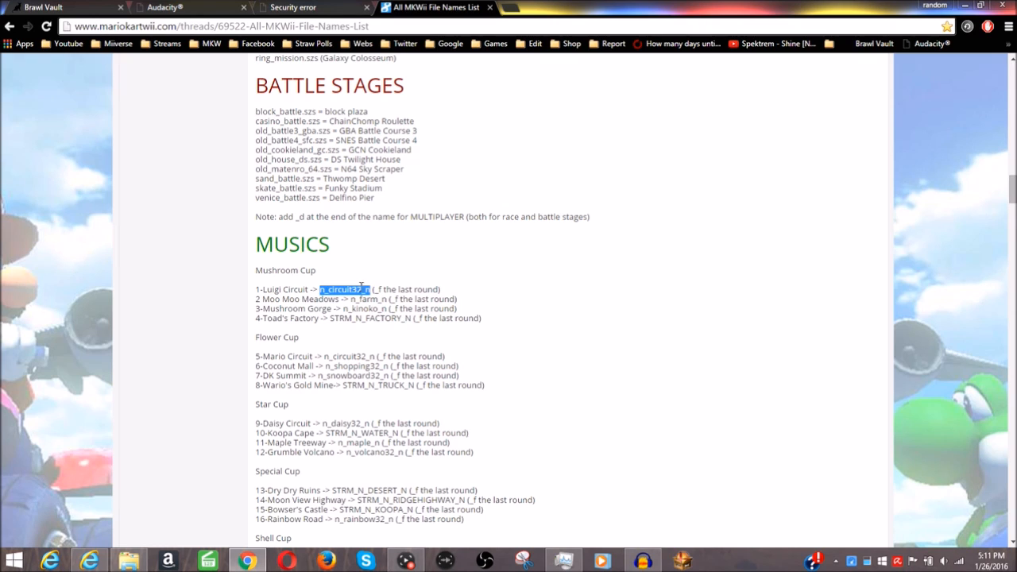
left_click(368, 288)
left_click_drag(371, 290, 364, 289)
left_click(382, 284)
left_click_drag(382, 290, 375, 289)
left_click_drag(374, 289, 320, 290)
right_click(323, 292)
left_click(357, 302)
left_click(960, 6)
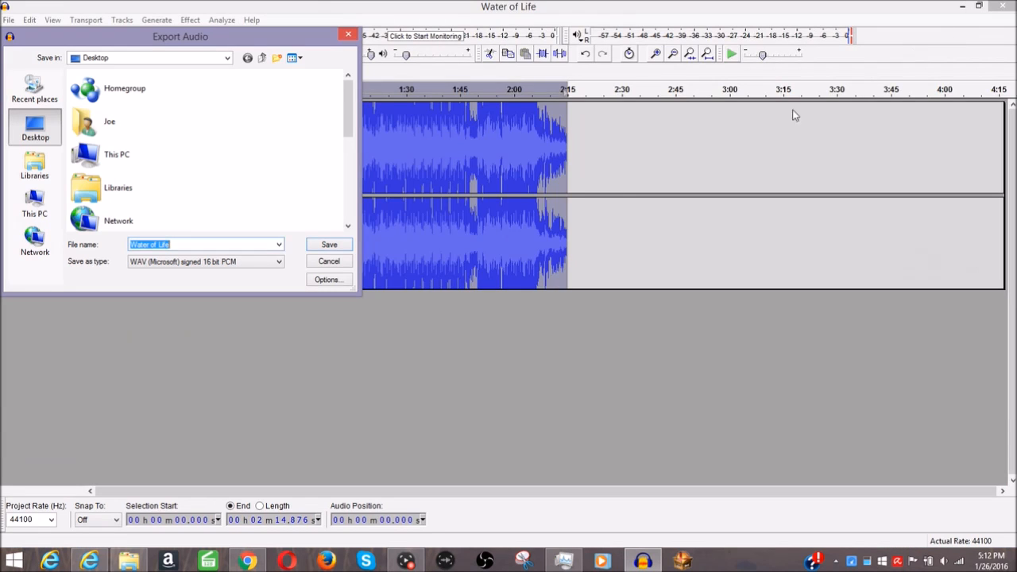
Step: Replace the export file name with the copied name n_circuit32_n
left_click(175, 246)
key("ctrl+a")
key("BackSpace")
right_click(176, 248)
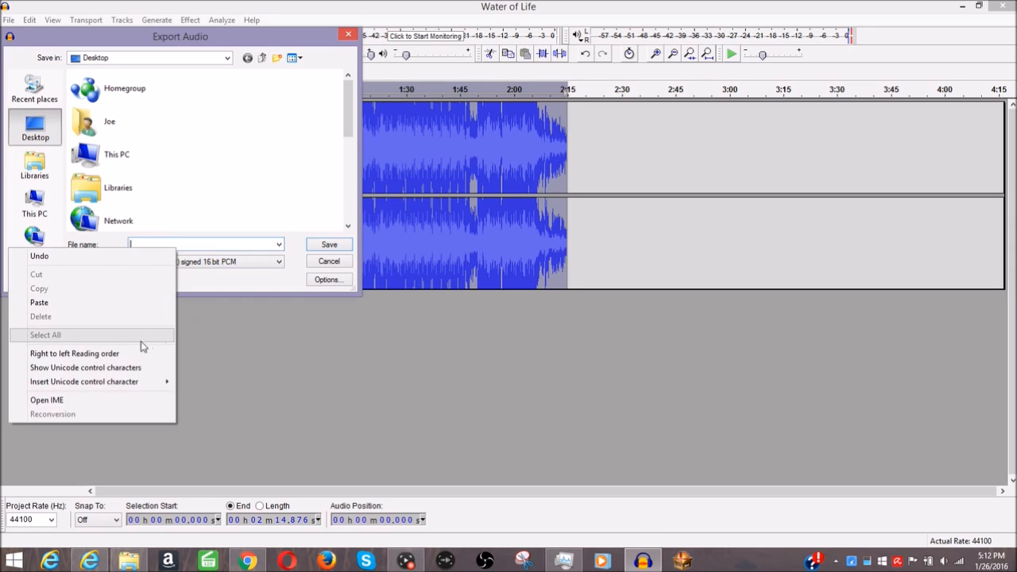
left_click(39, 303)
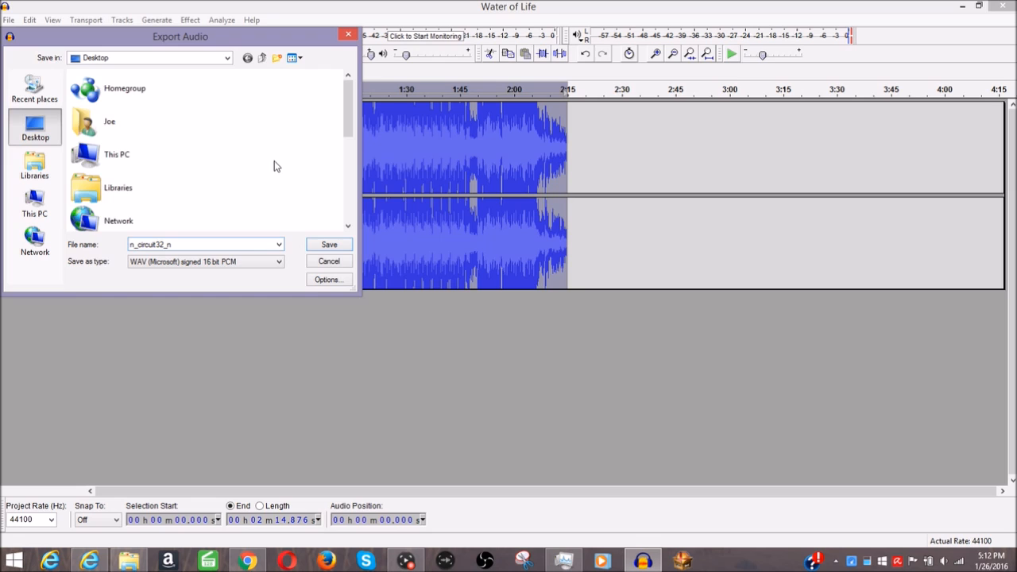
Step: Save the export as a 16-bit WAV in the desktop's MKW folder, leaving all metadata tags empty
scroll(274, 163, "down", 5)
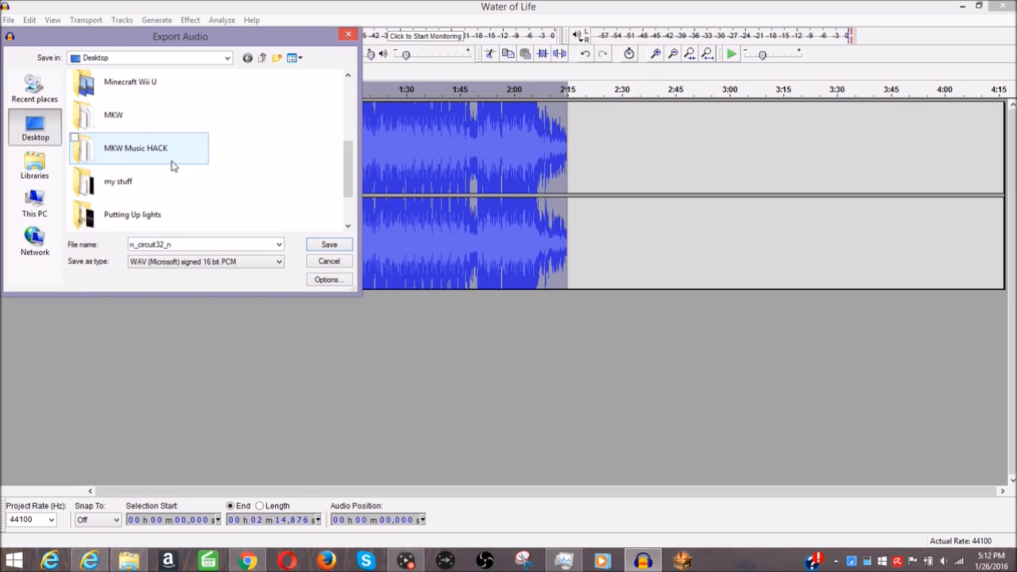
double_click(127, 123)
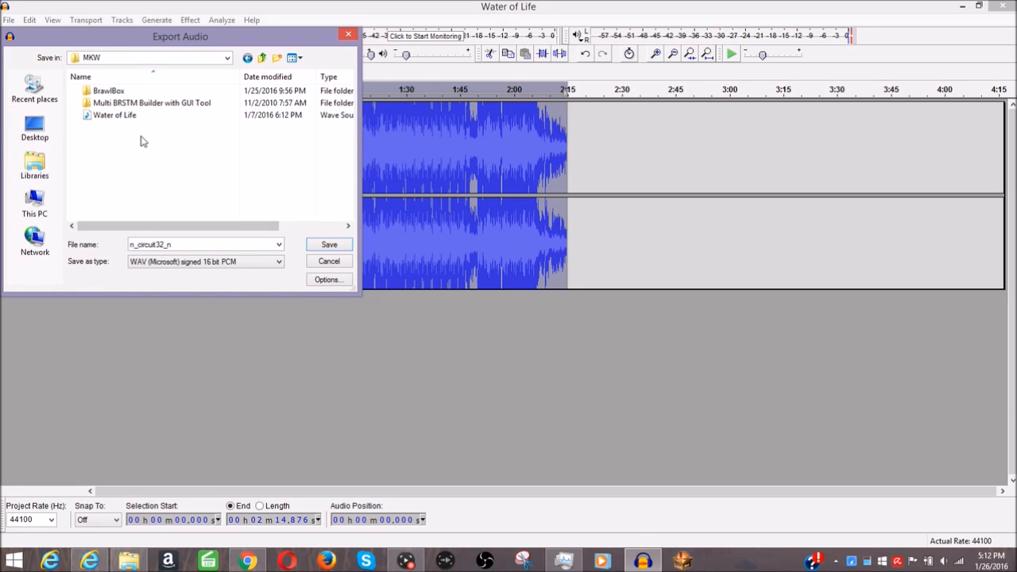
left_click(330, 248)
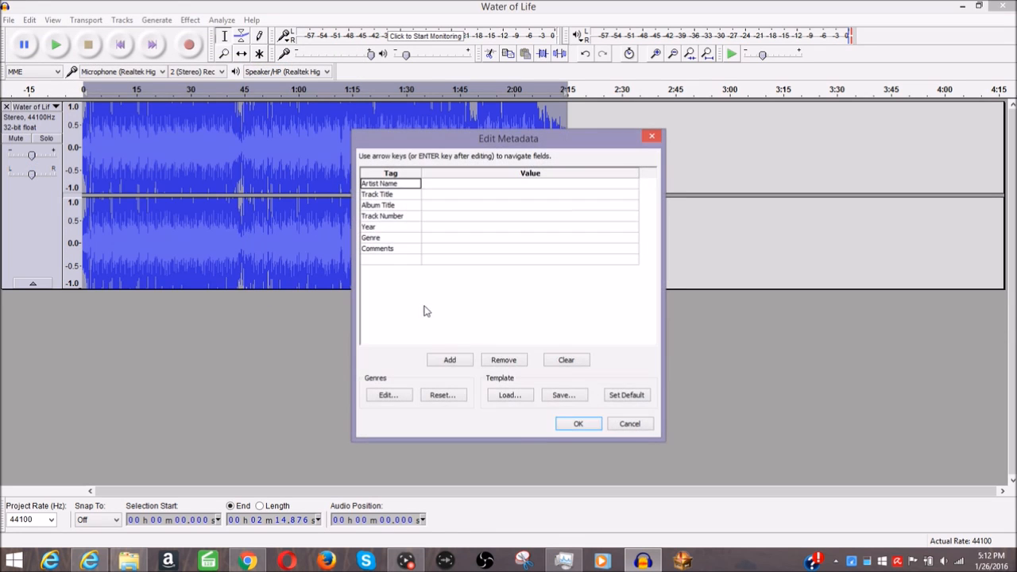
left_click(580, 423)
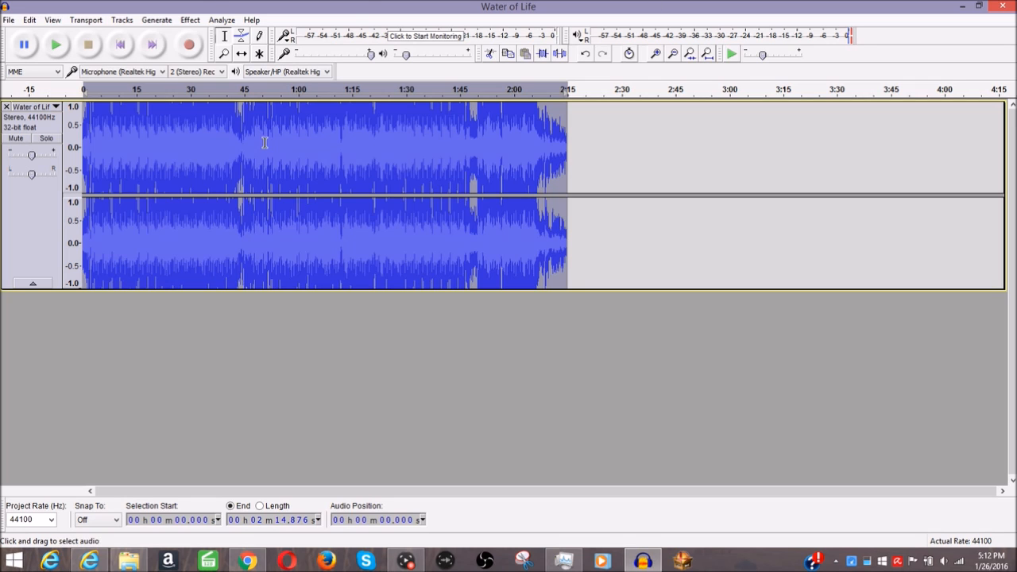
Step: Speed up the whole track with Change Speed at a multiplier of 1.081, and listen to its start
left_click(190, 20)
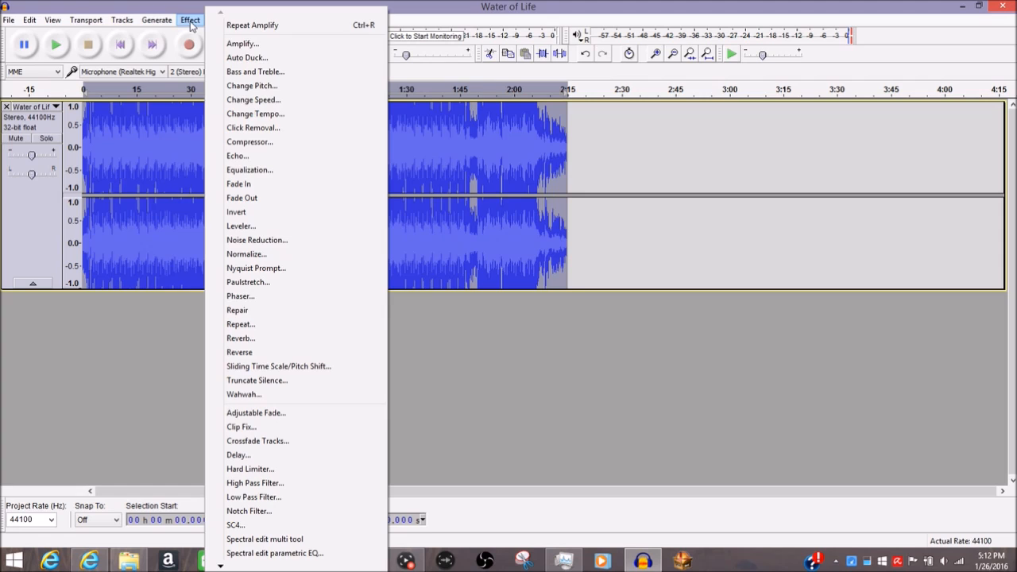
left_click(262, 100)
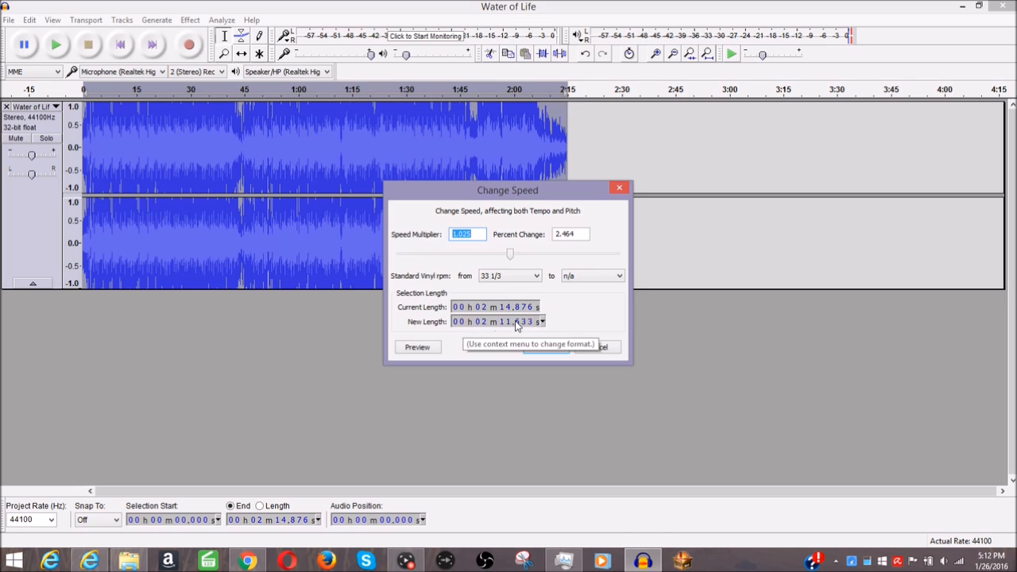
left_click_drag(509, 255, 514, 257)
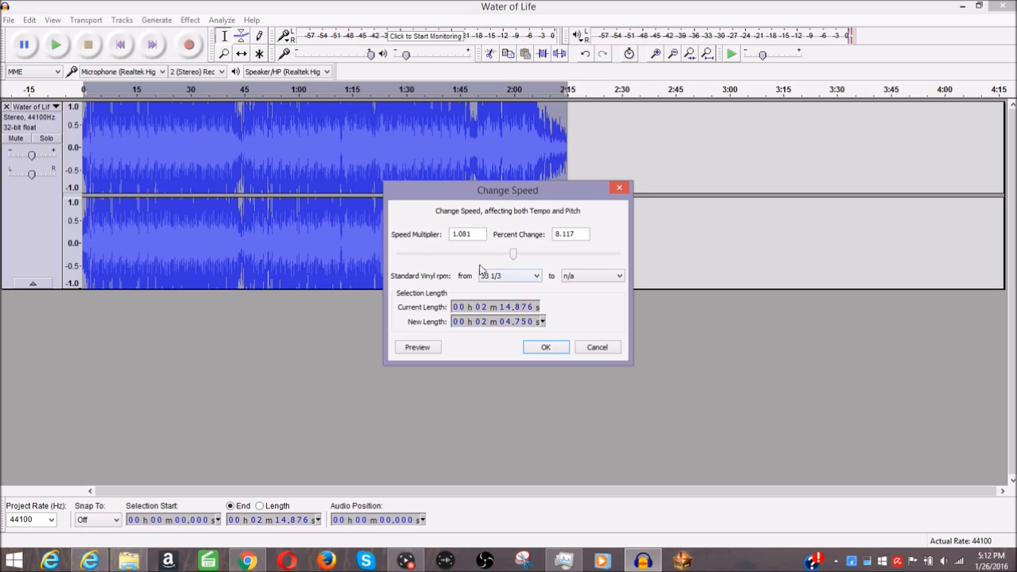
left_click(544, 348)
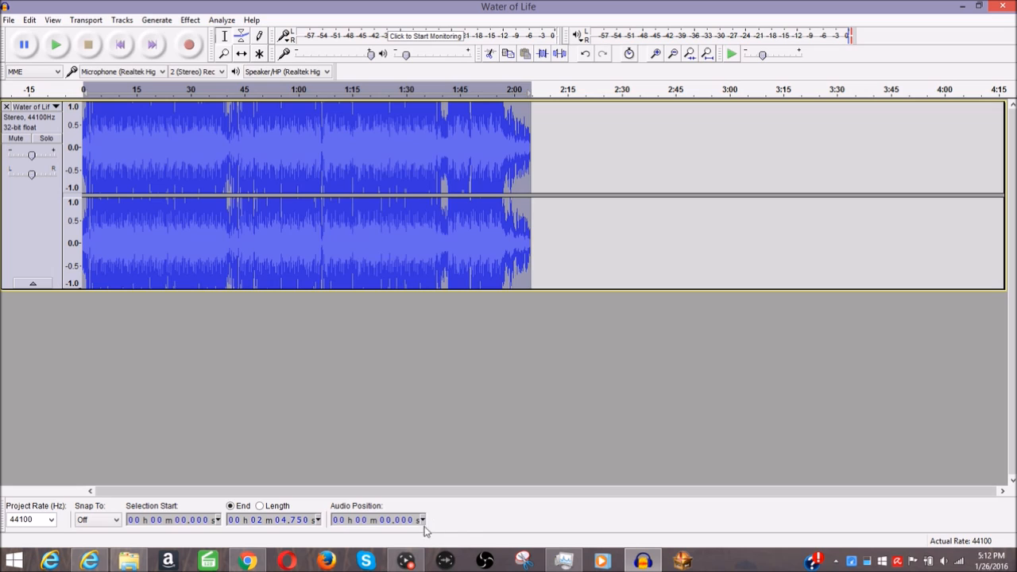
left_click(57, 44)
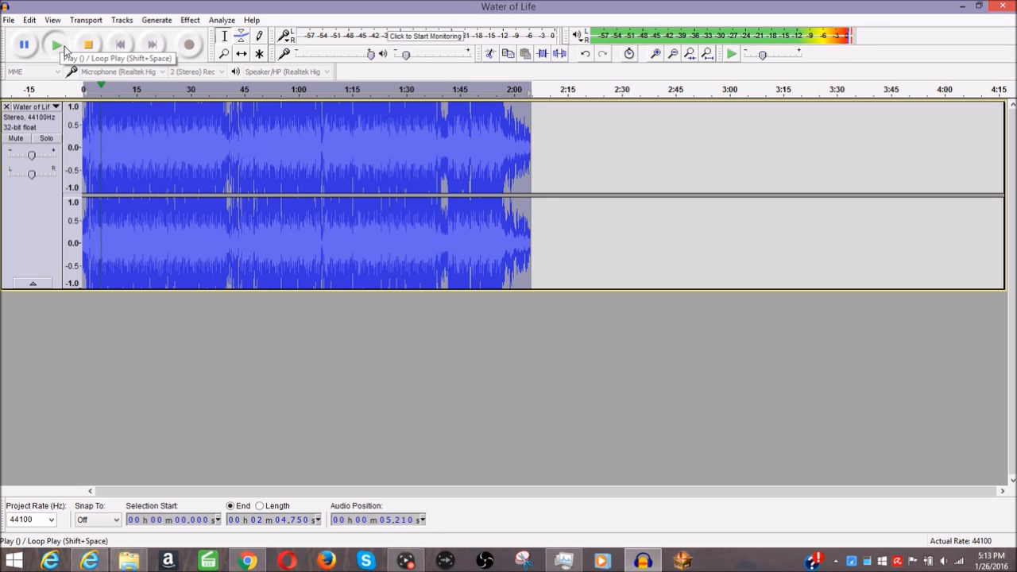
left_click(88, 45)
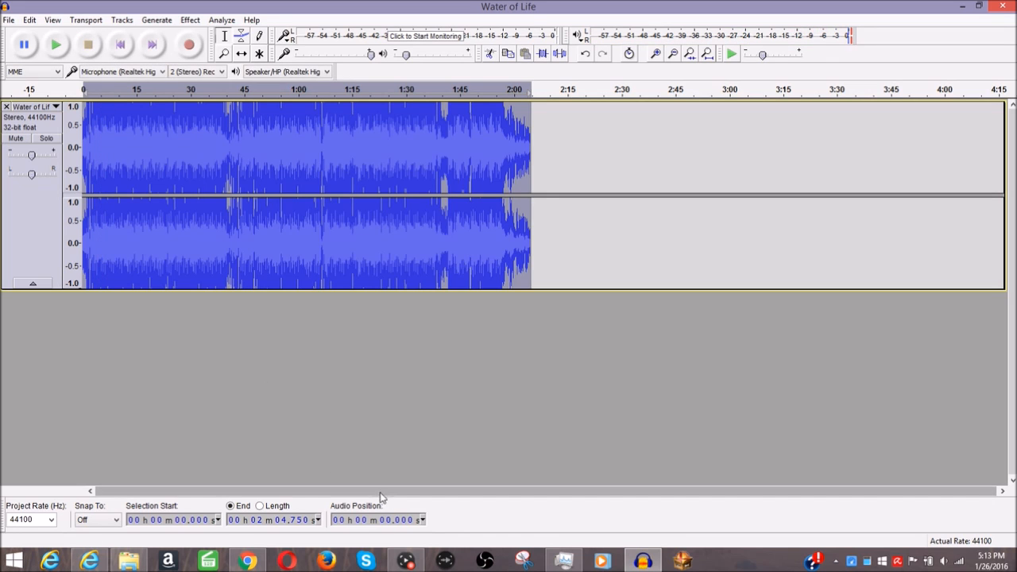
Step: Check the Live Commentary microphone in Game Capture HD and return to Audacity
left_click(406, 561)
left_click(836, 367)
left_click(819, 383)
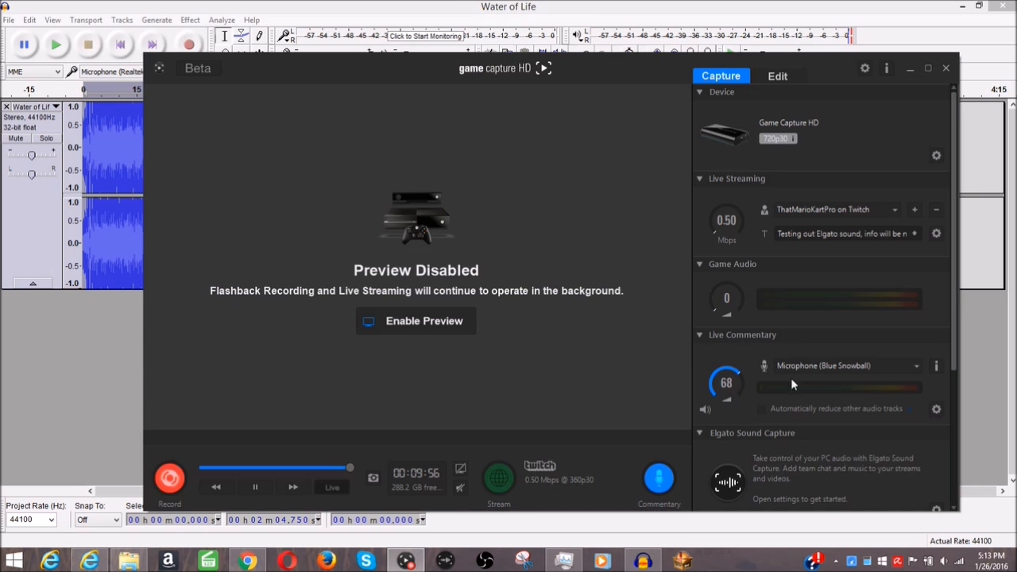
left_click(45, 372)
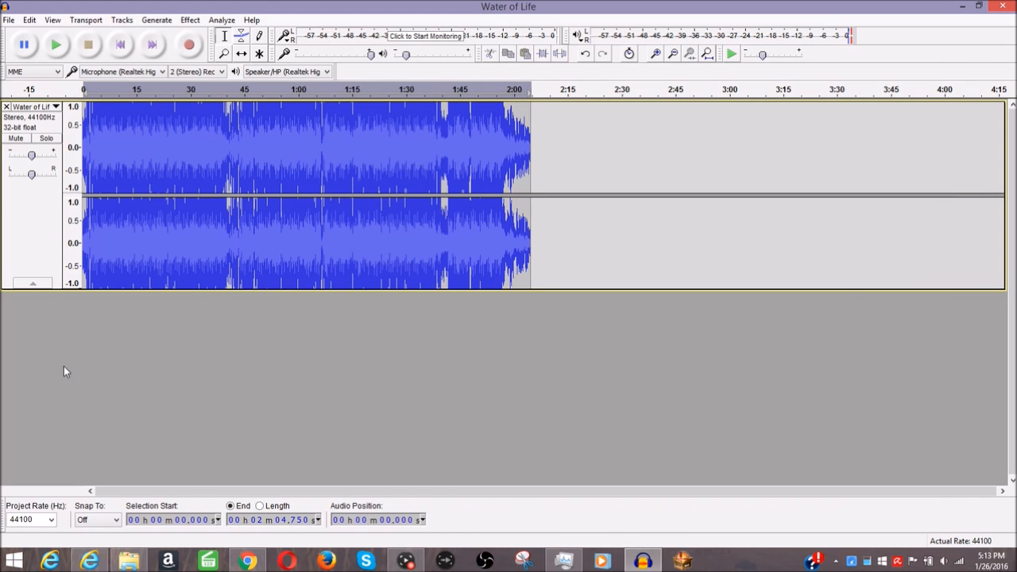
Step: Export the sped-up track to the MKW folder as a 16-bit WAV named n_circuit32_f, leaving all metadata tags empty
left_click(8, 20)
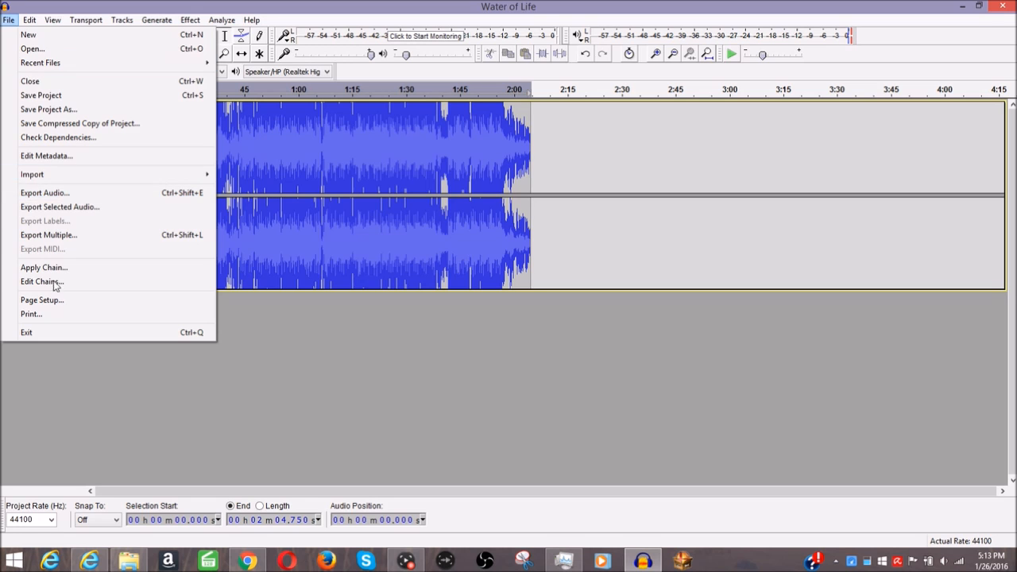
left_click(86, 194)
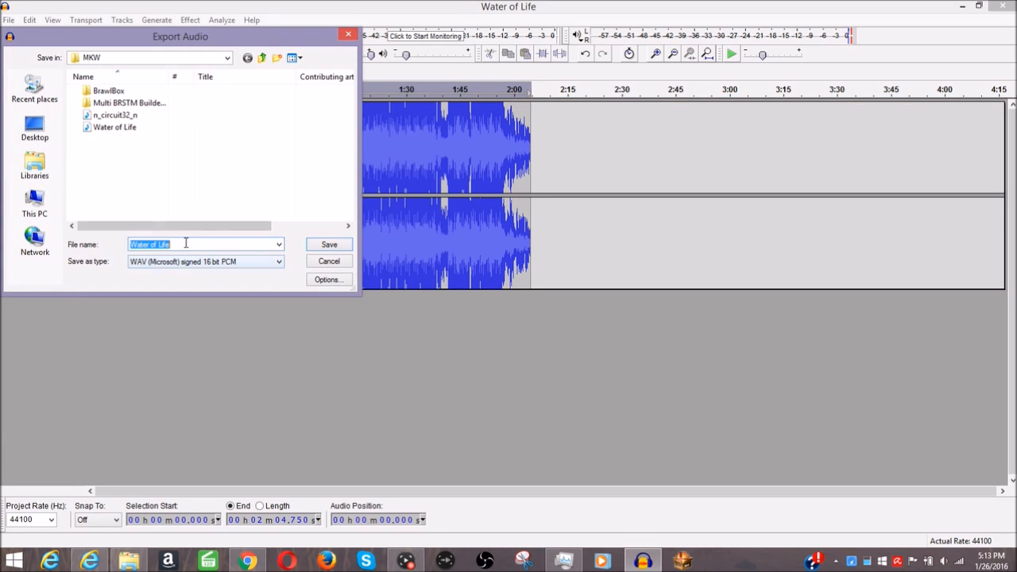
left_click_drag(185, 243, 136, 251)
key("BackSpace")
right_click(170, 246)
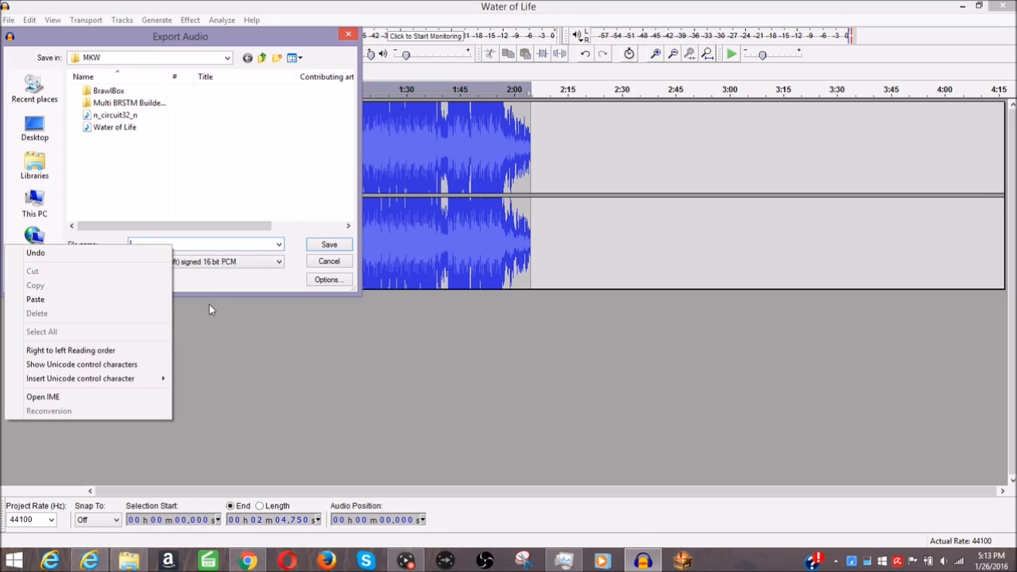
left_click(136, 299)
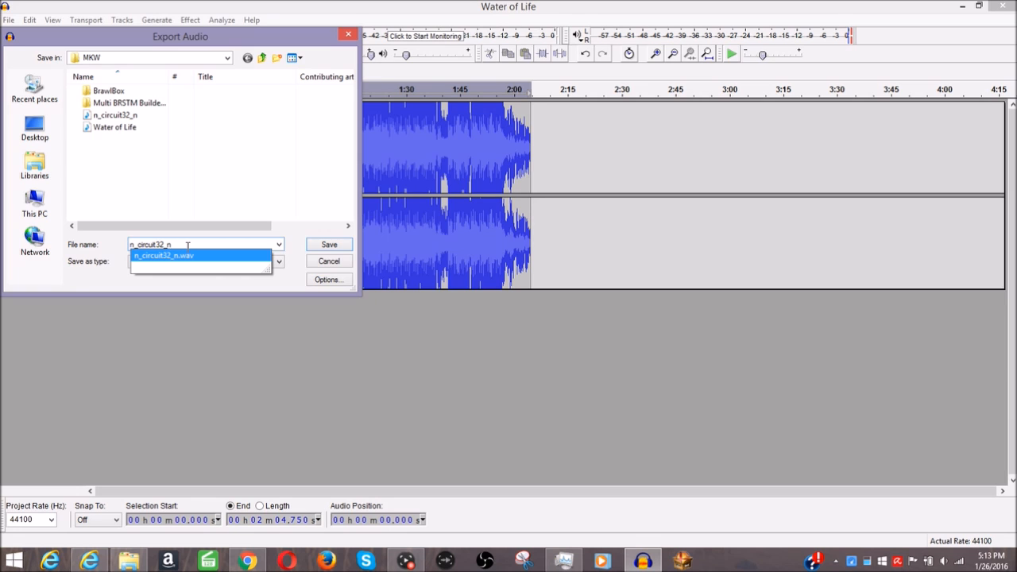
key("BackSpace")
type("f")
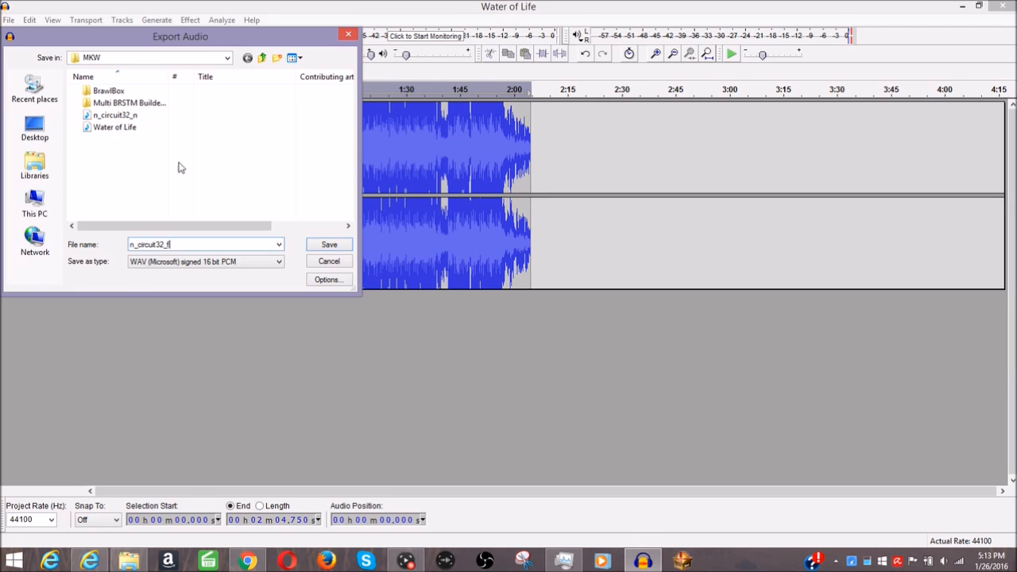
left_click(327, 244)
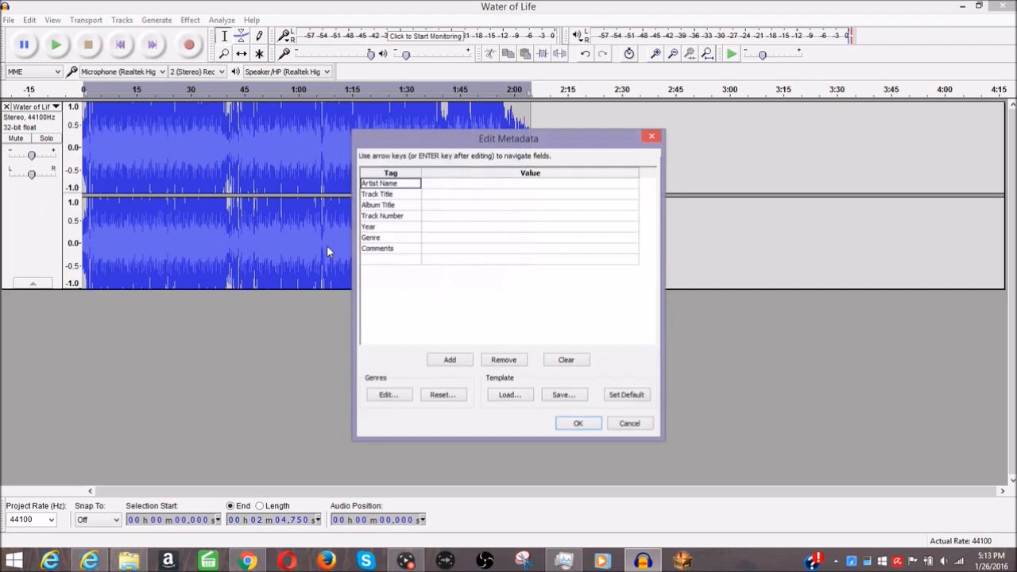
left_click(578, 427)
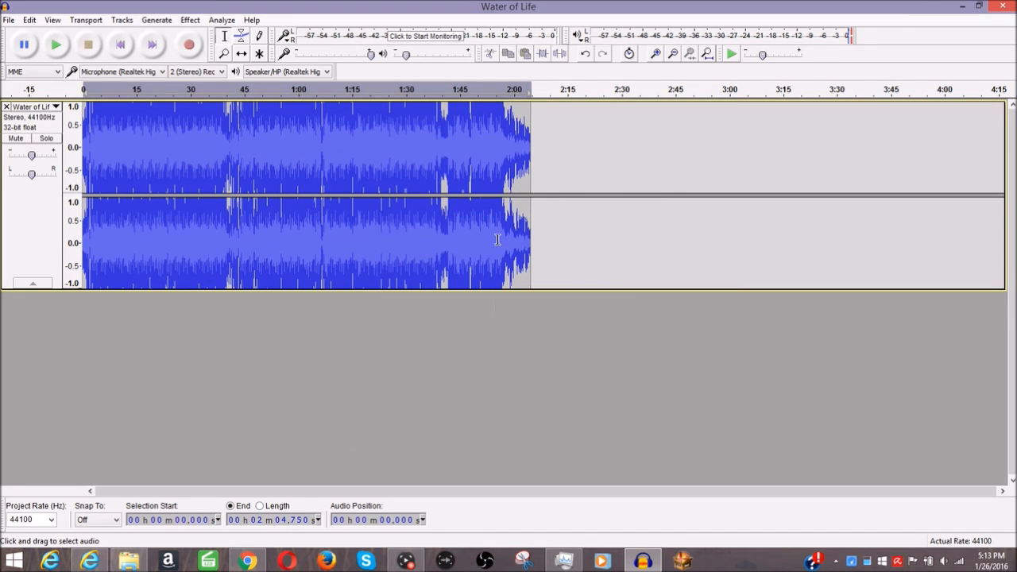
Step: Close Audacity without saving the project and minimize Game Capture HD to reach the MKW folder
left_click(1003, 6)
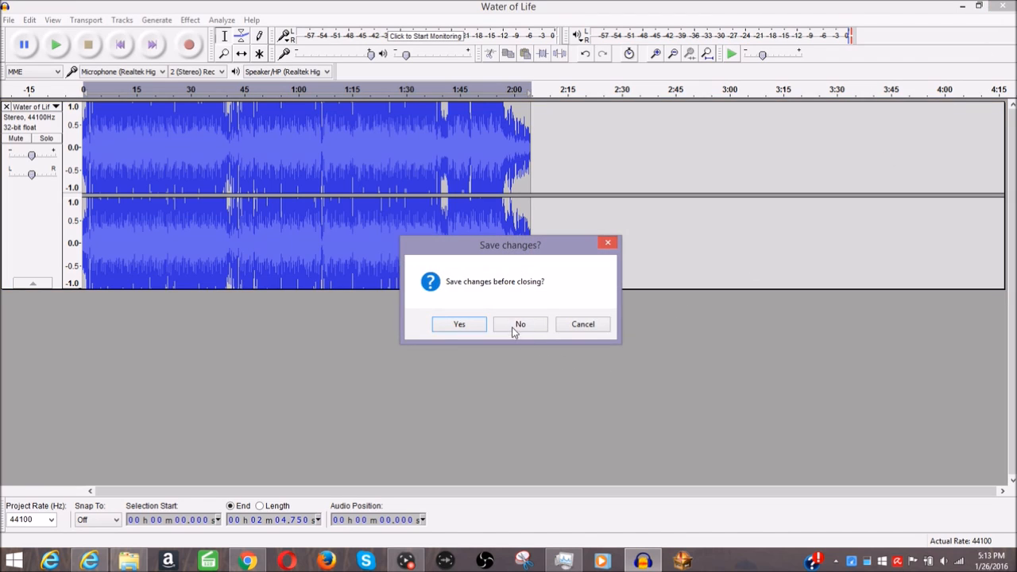
left_click(518, 325)
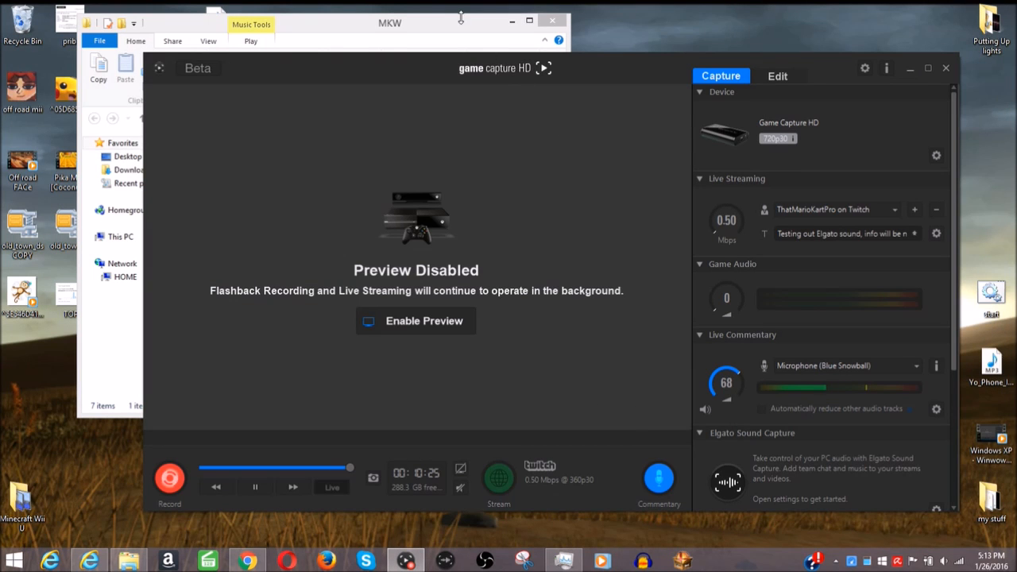
left_click(910, 71)
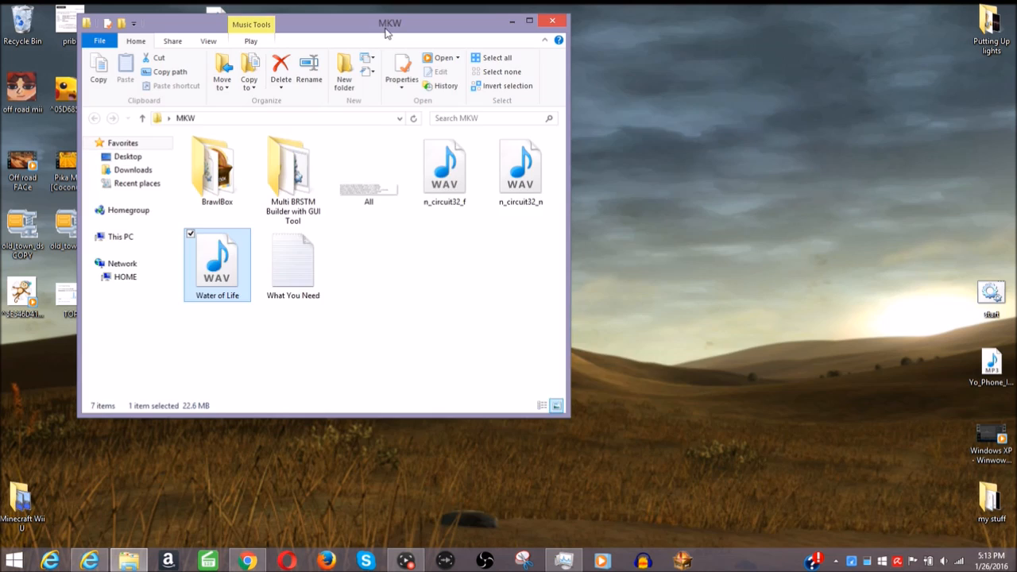
Step: Check the exported n_circuit32_f and n_circuit32_n WAV files in the MKW folder
left_click_drag(386, 30, 565, 50)
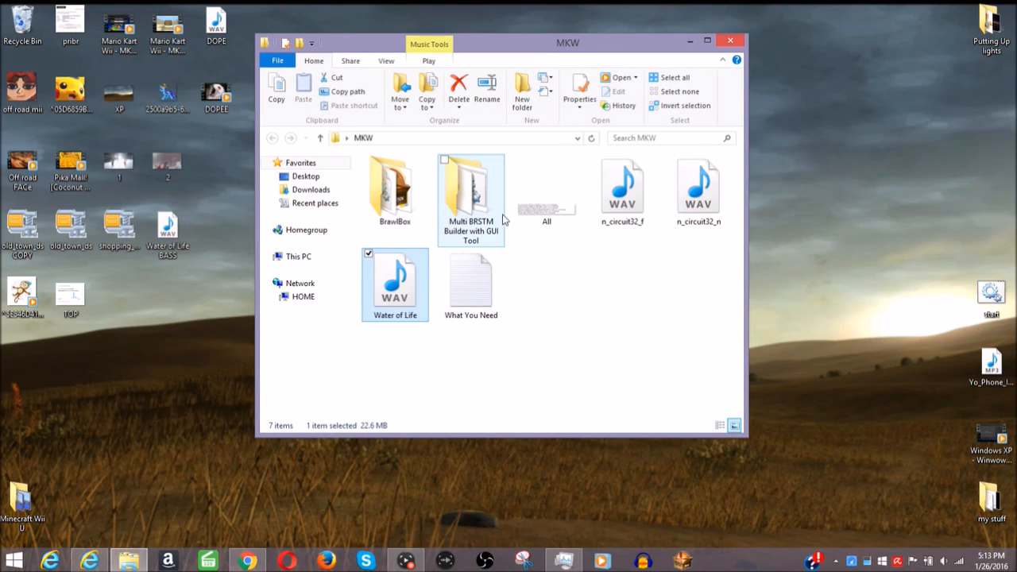
left_click(713, 239)
left_click_drag(733, 210, 645, 227)
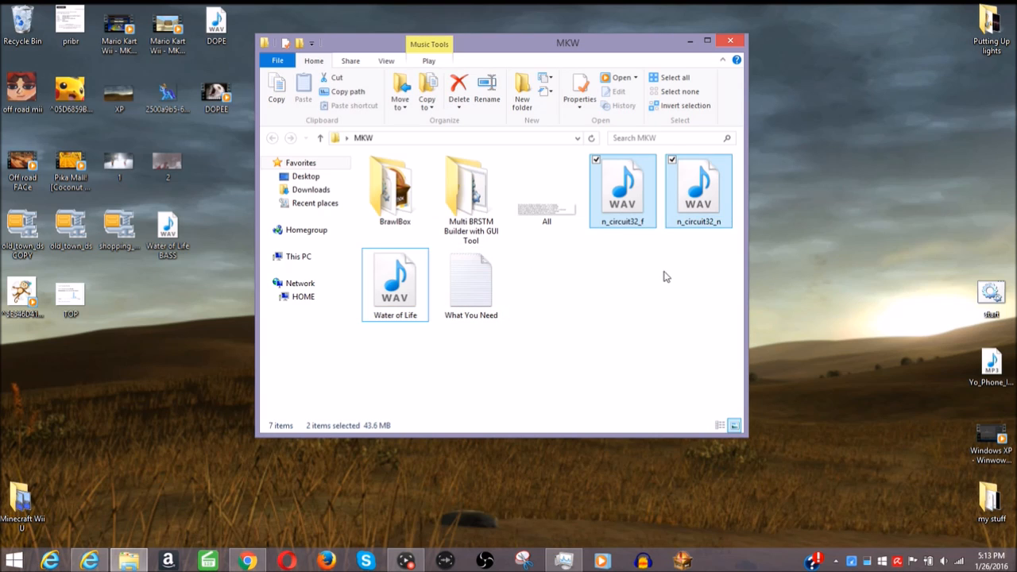
left_click(628, 216)
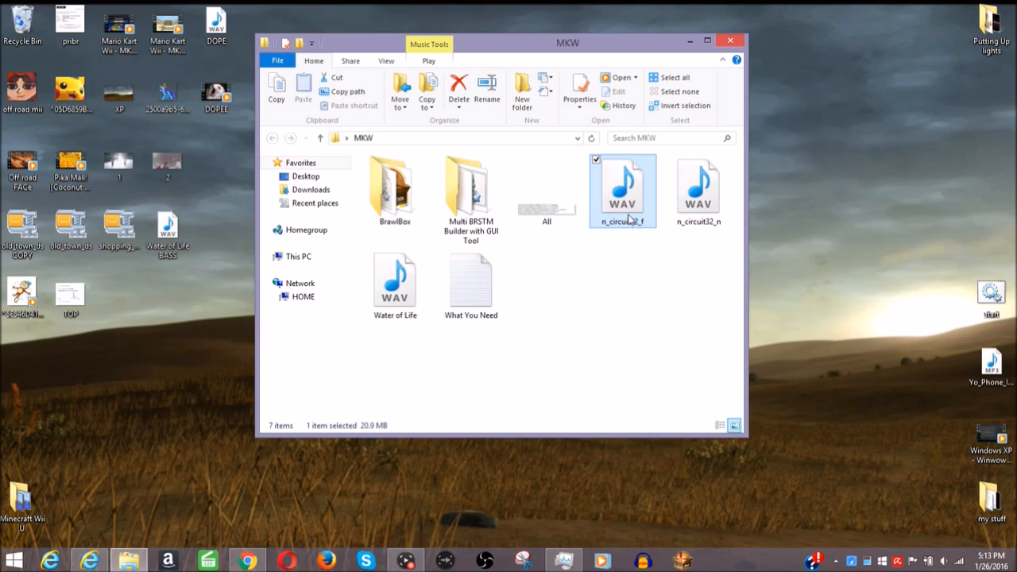
left_click(692, 254)
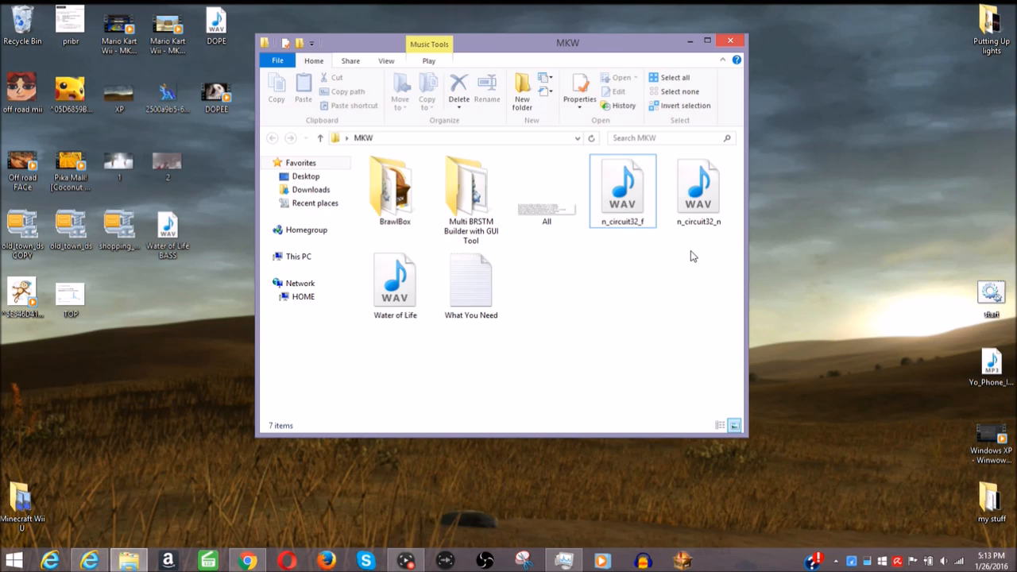
Step: Launch BrawlBox from its folder inside MKW and update it to v0.76b, overwriting the current installation
double_click(401, 198)
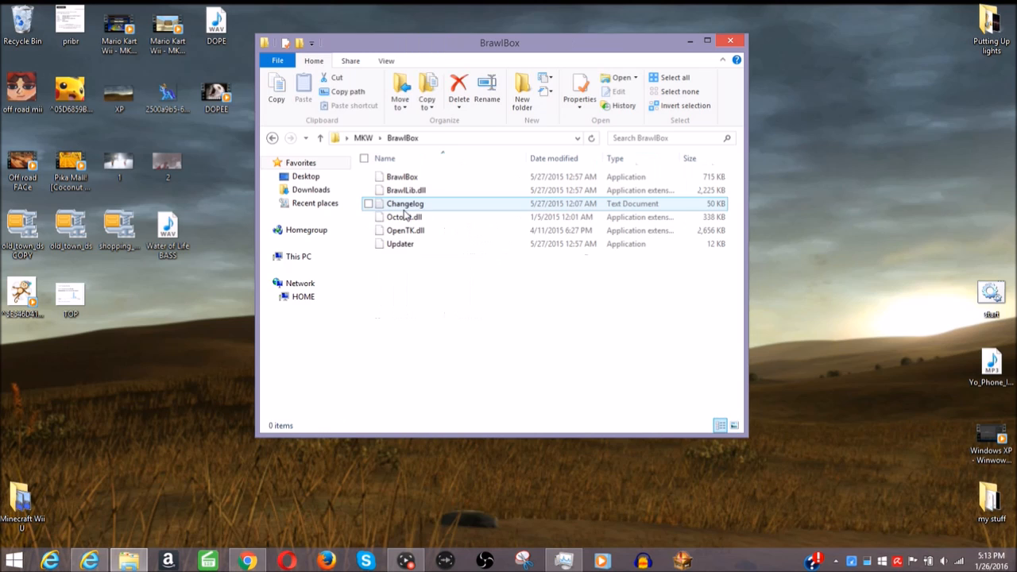
double_click(480, 181)
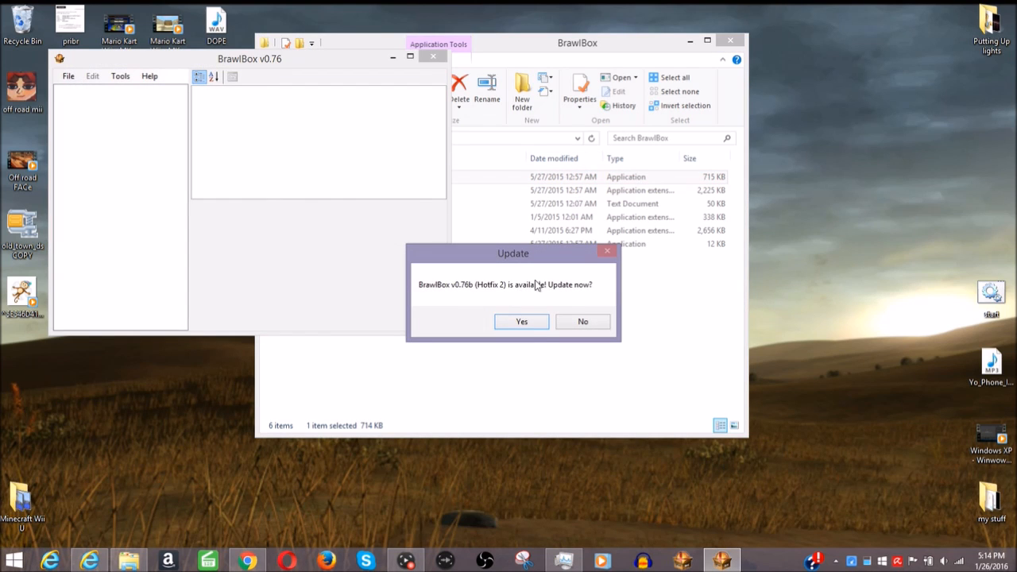
left_click(538, 327)
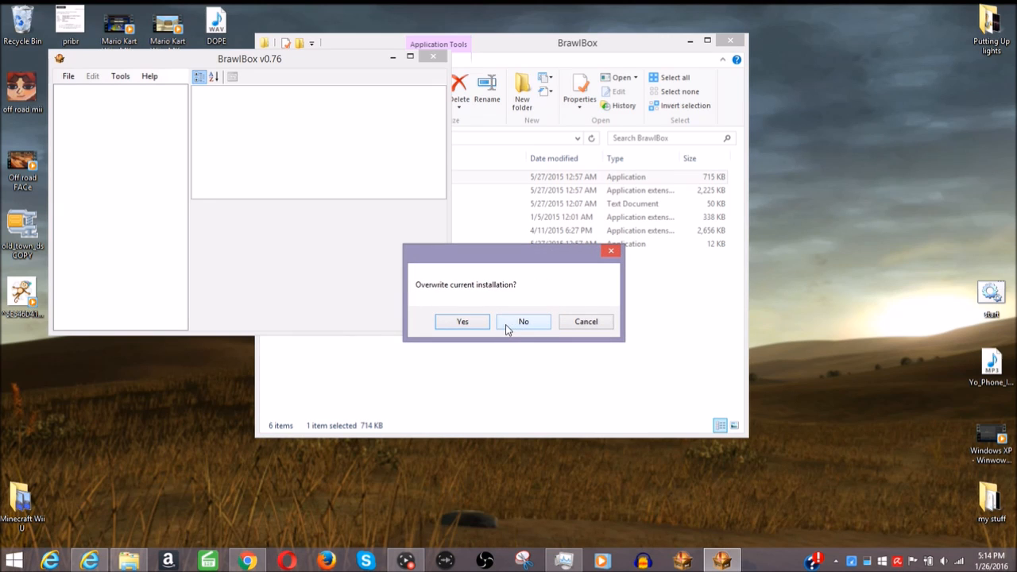
left_click(459, 320)
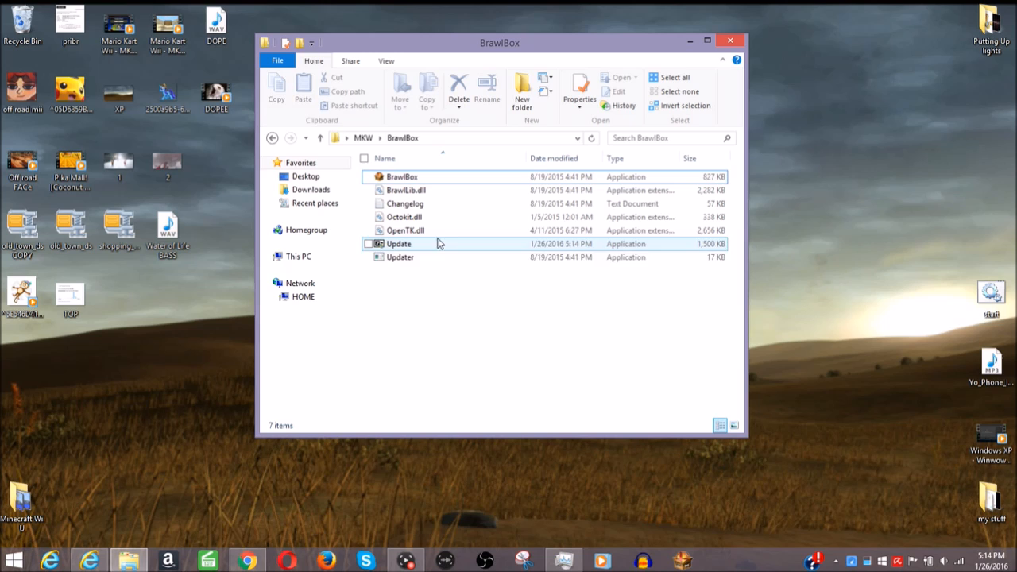
Step: Start the updated BrawlBox, minimize the folder window behind it and centre the program window on the desktop
double_click(474, 176)
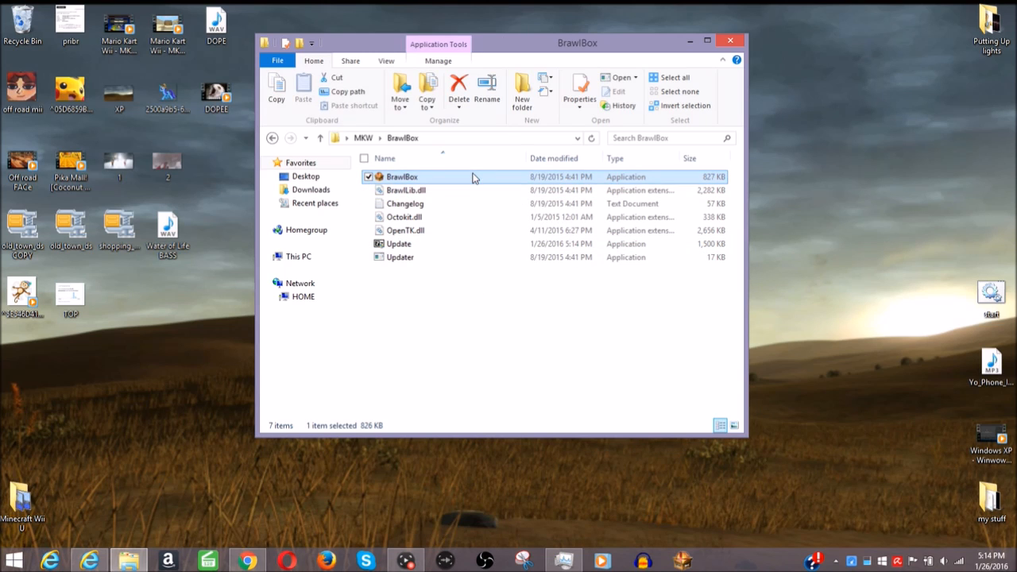
left_click_drag(432, 129, 565, 124)
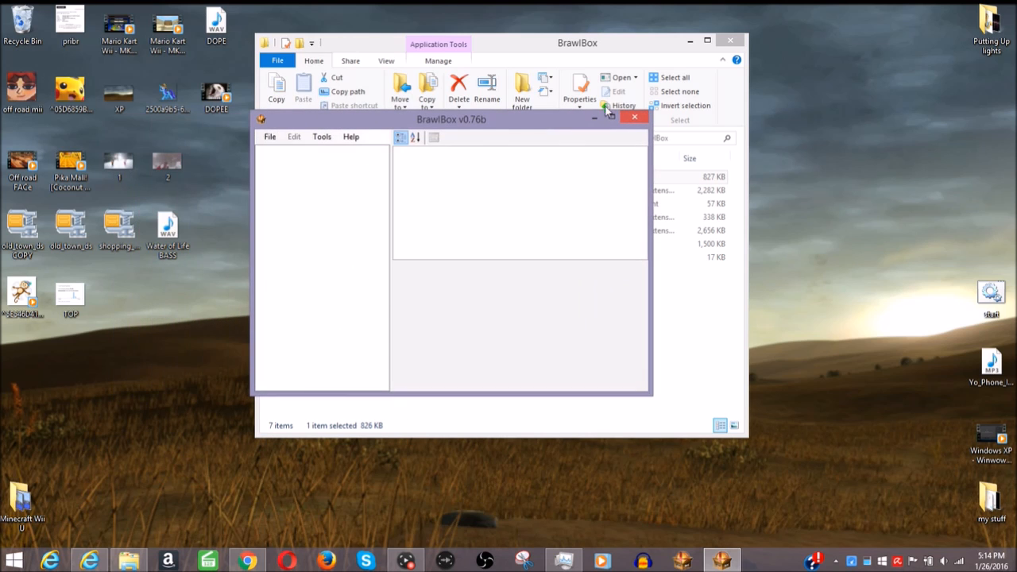
left_click(690, 42)
left_click_drag(543, 126, 595, 113)
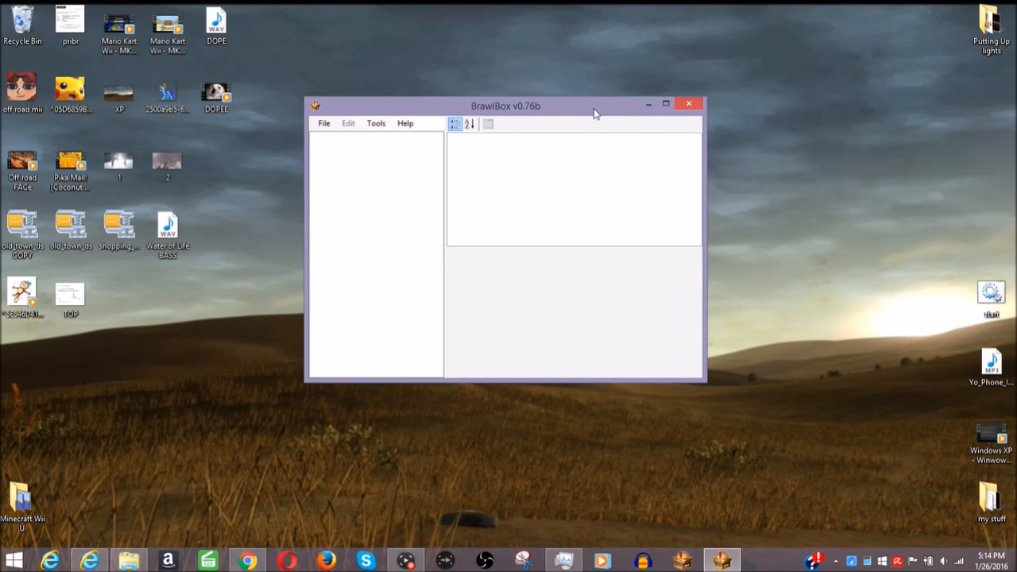
Step: Create a new BRSTM audio stream from the n_circuit32_n WAV in the desktop's MKW folder
left_click(328, 124)
mouse_move(489, 153)
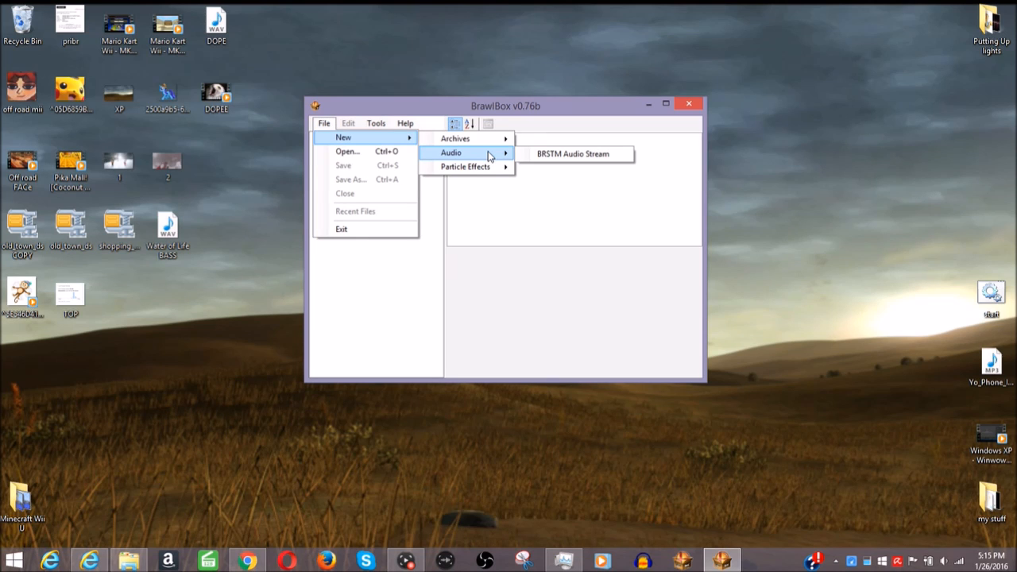
left_click(532, 154)
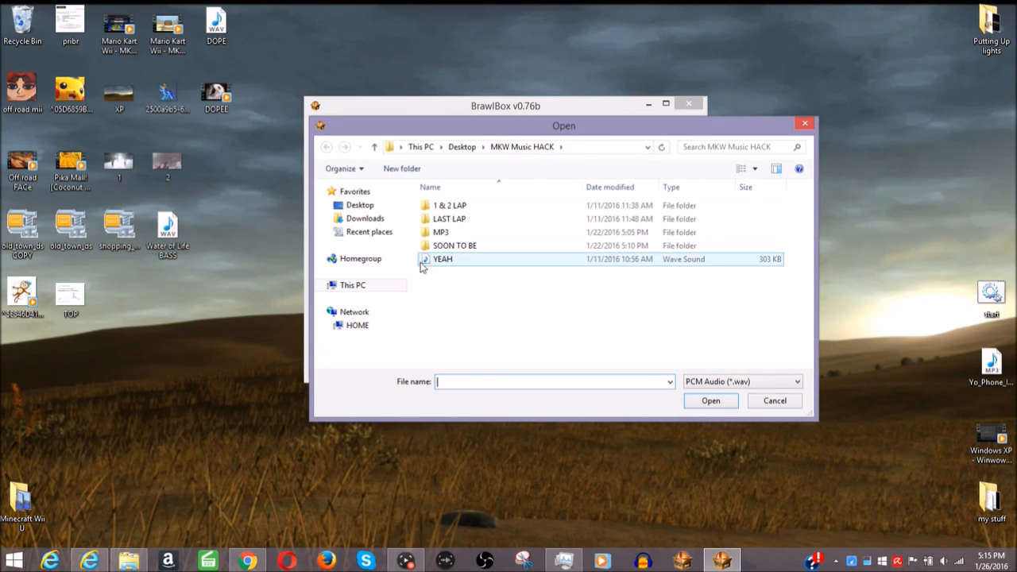
left_click(373, 208)
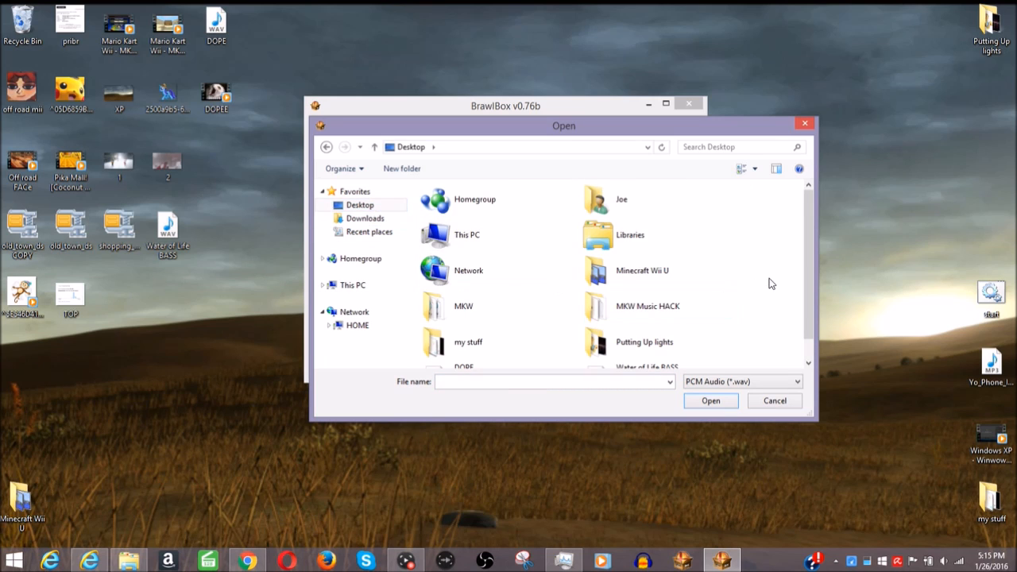
scroll(767, 283, "down", 1)
double_click(470, 281)
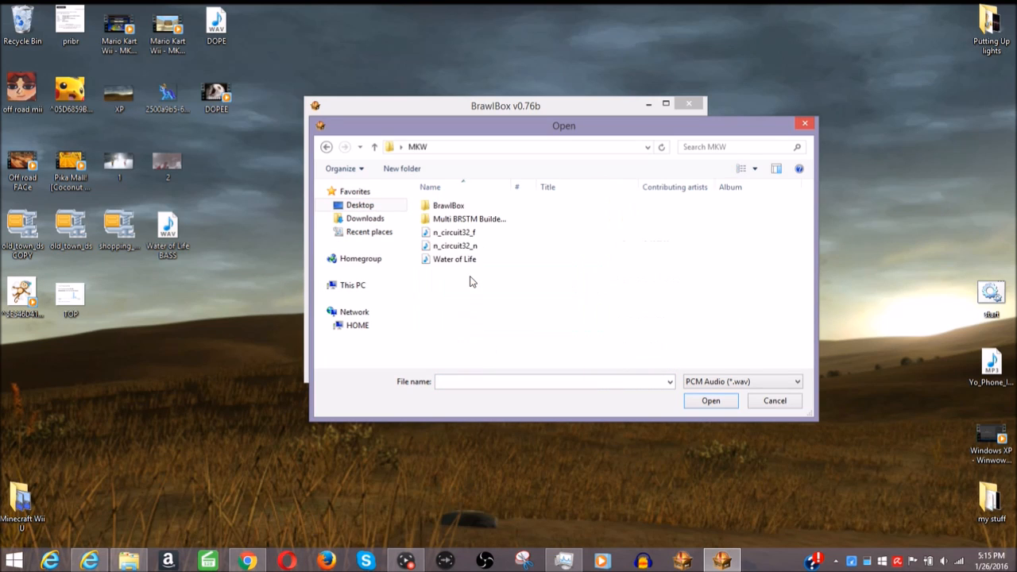
left_click(504, 246)
double_click(504, 245)
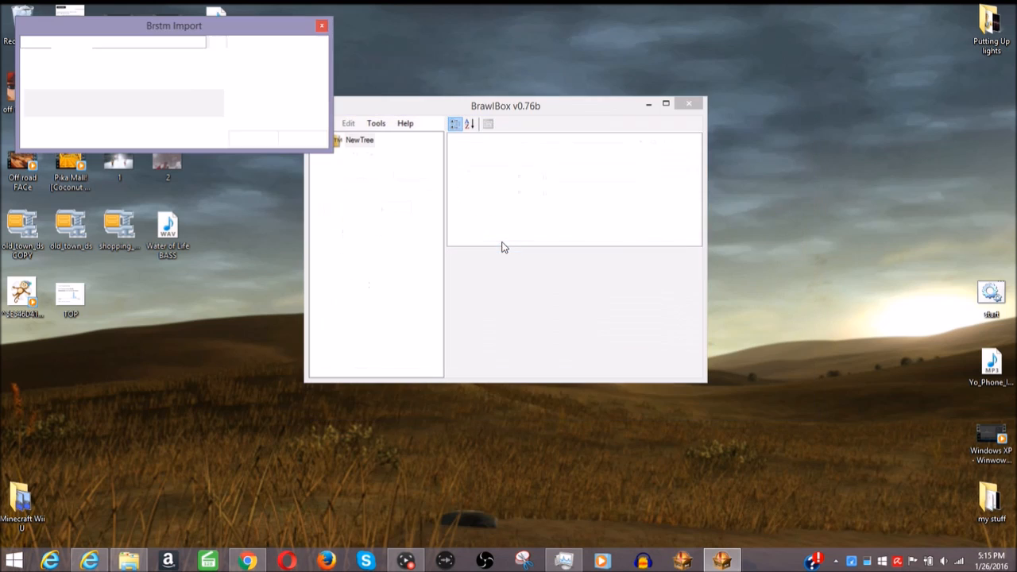
Step: Preview the track's start with looped playback on, and accept the BRSTM import with the loop enabled from sample 0
left_click_drag(137, 30, 438, 134)
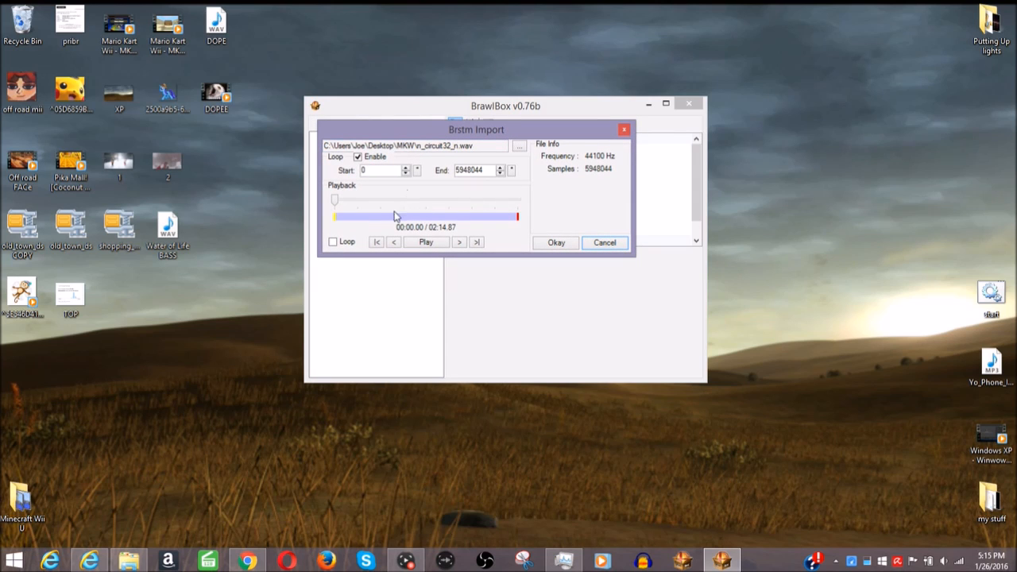
left_click(346, 246)
left_click(417, 171)
left_click_drag(376, 169, 360, 175)
left_click(353, 243)
left_click(333, 242)
left_click(427, 242)
left_click(427, 243)
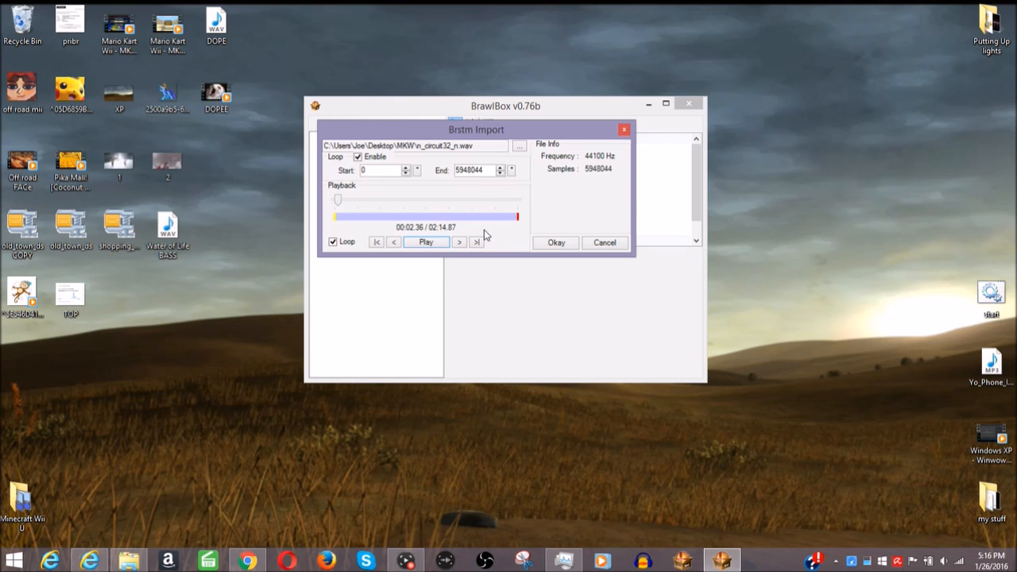
left_click(556, 245)
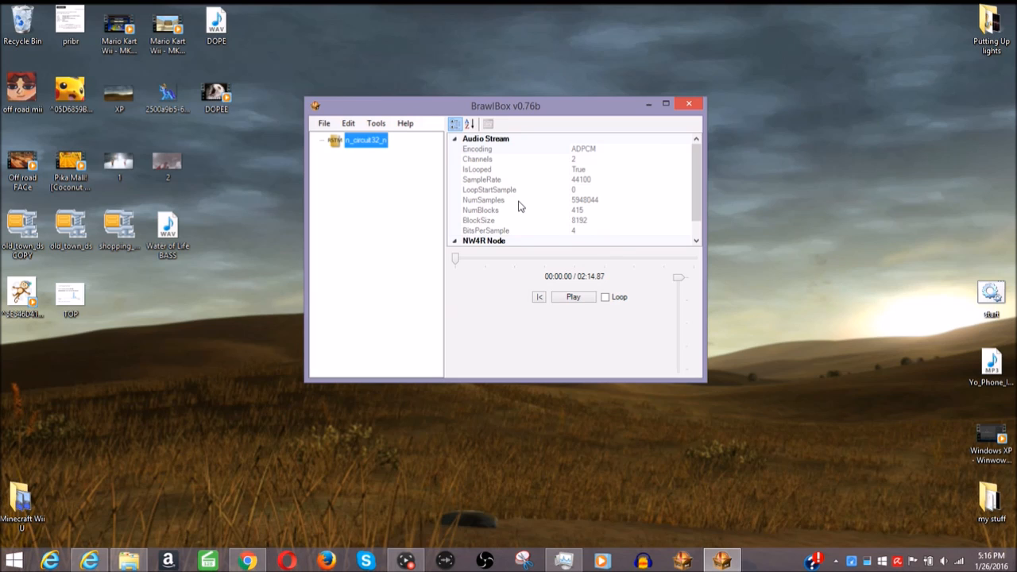
Step: Turn on looped playback for the imported n_circuit32_n stream and listen to its first seconds
left_click(616, 297)
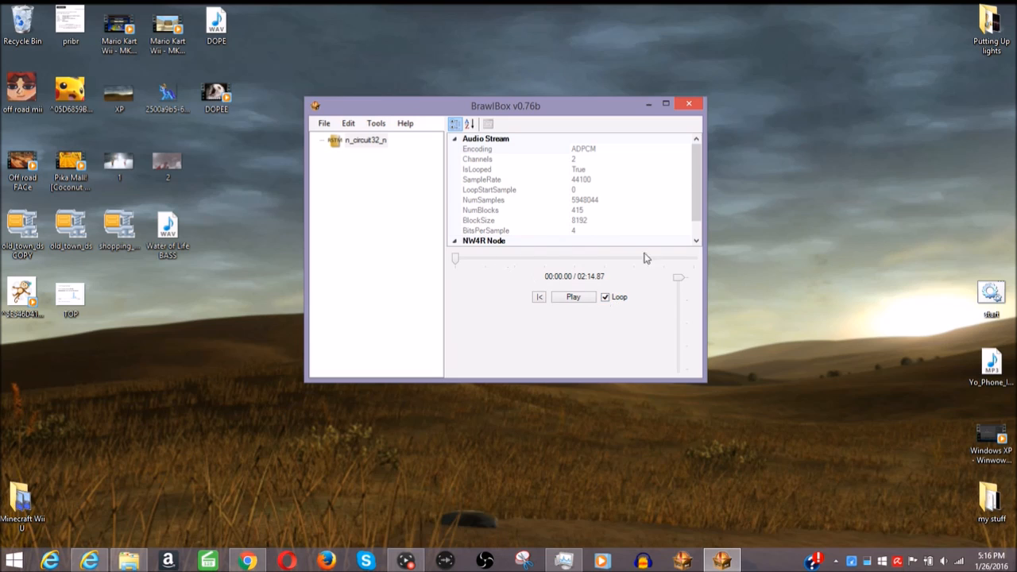
left_click(584, 300)
mouse_move(679, 277)
left_mouse_down()
mouse_move(684, 387)
mouse_move(682, 278)
left_mouse_up()
left_click(563, 297)
Step: Save the n_circuit32_n stream in the MKW folder as an NW4R Audio Stream (*.brstm) and close BrawlBox
left_click(325, 124)
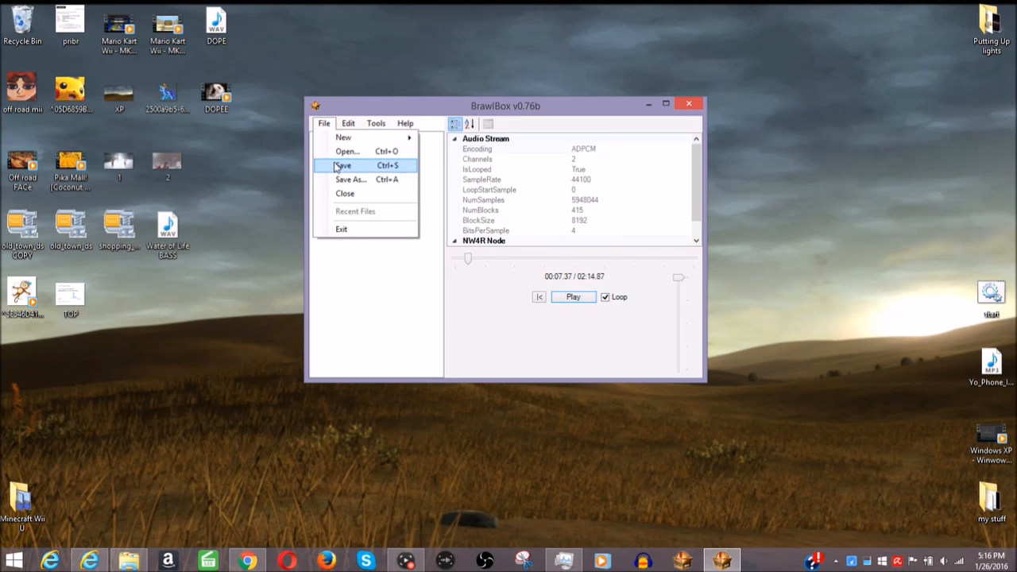
left_click(354, 179)
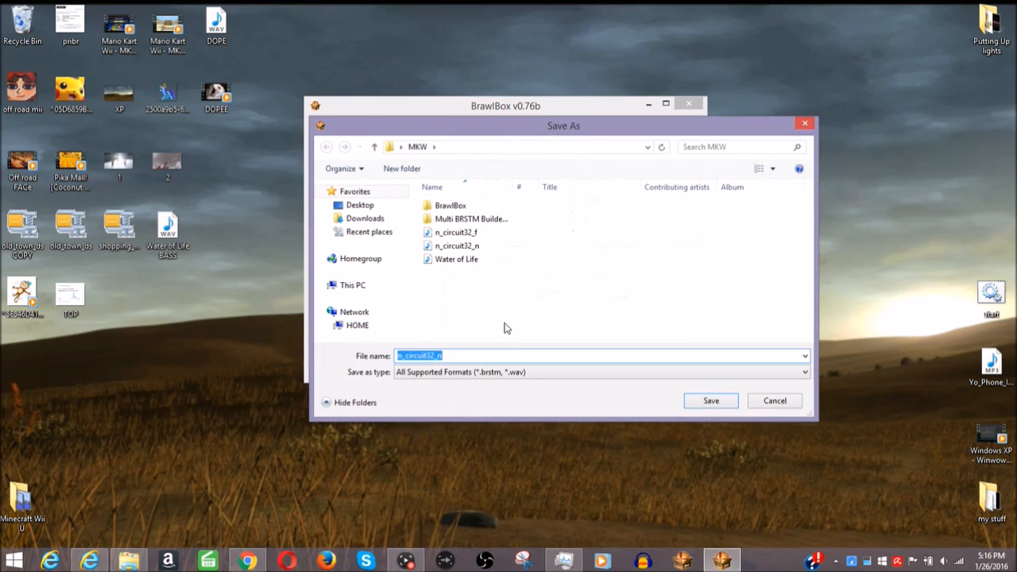
left_click(503, 374)
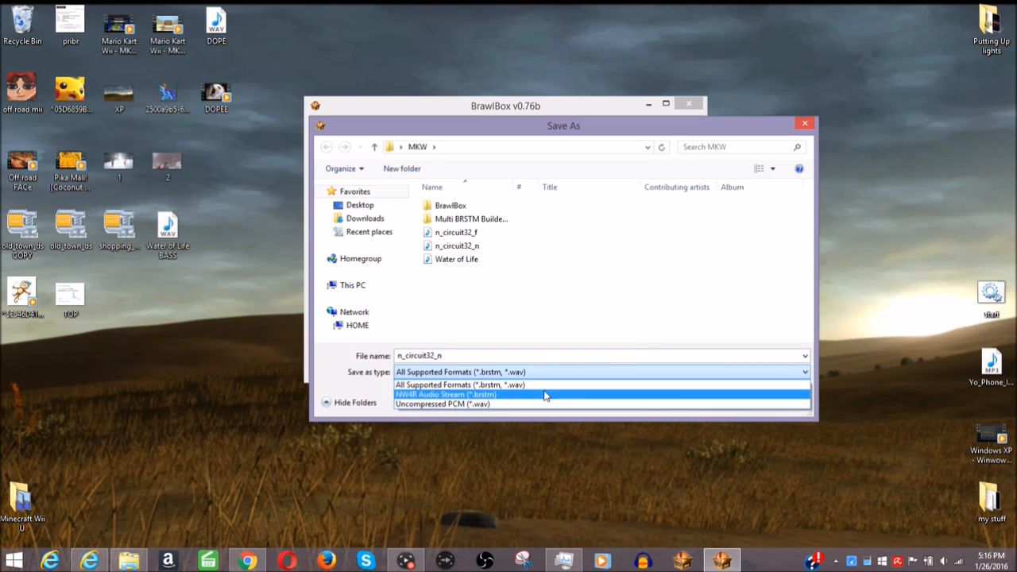
left_click(497, 395)
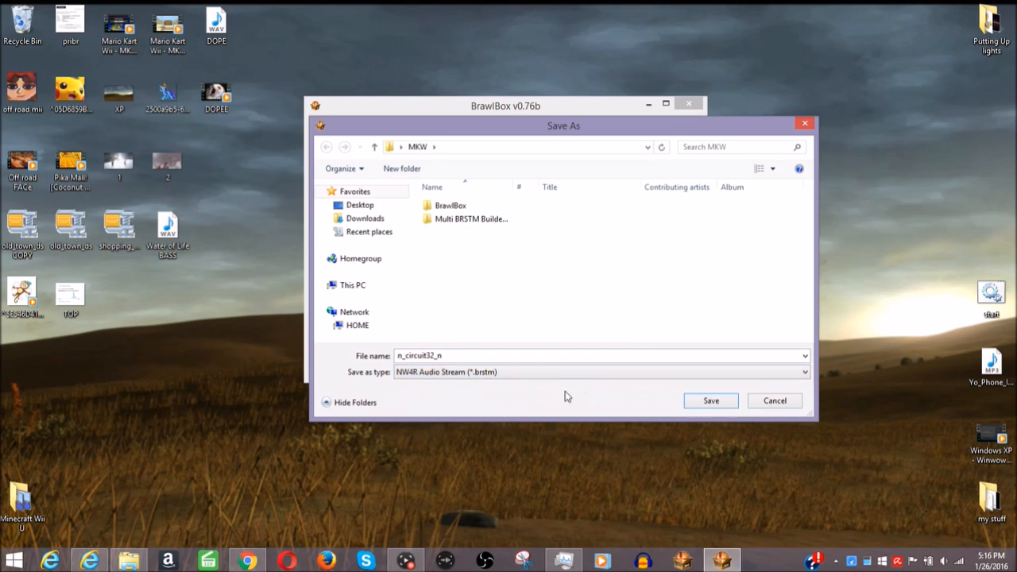
double_click(481, 354)
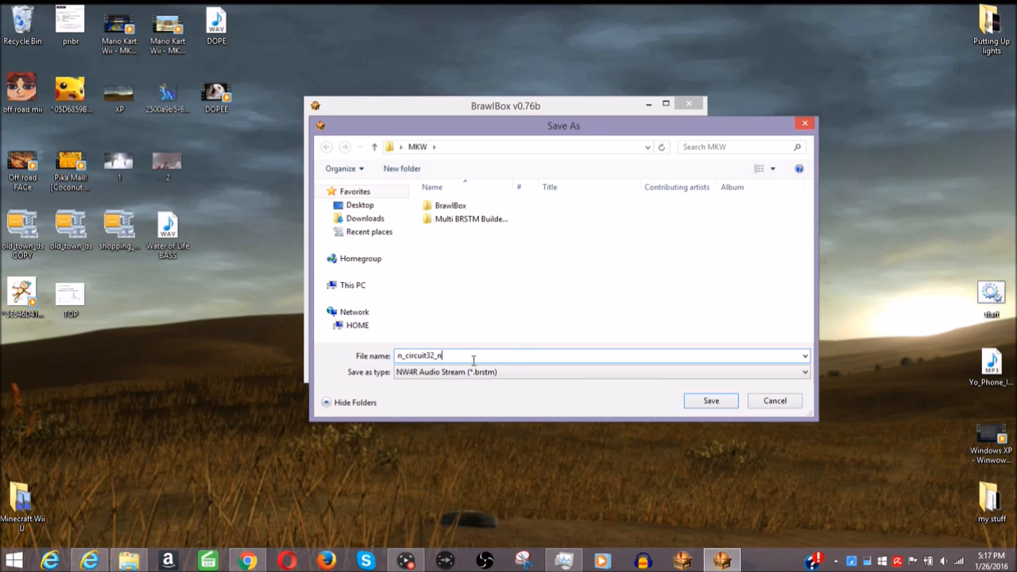
left_click(712, 403)
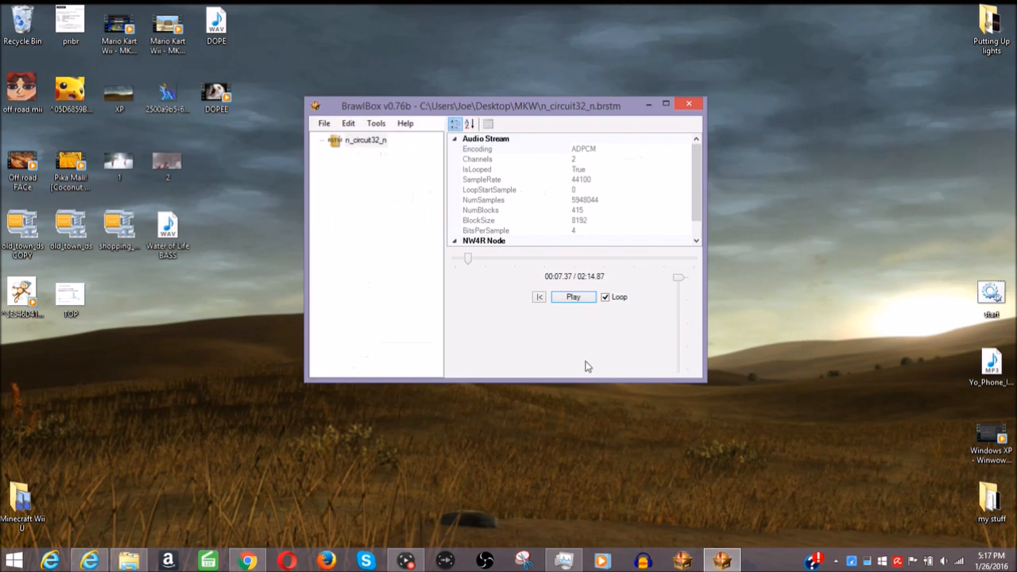
left_click(689, 104)
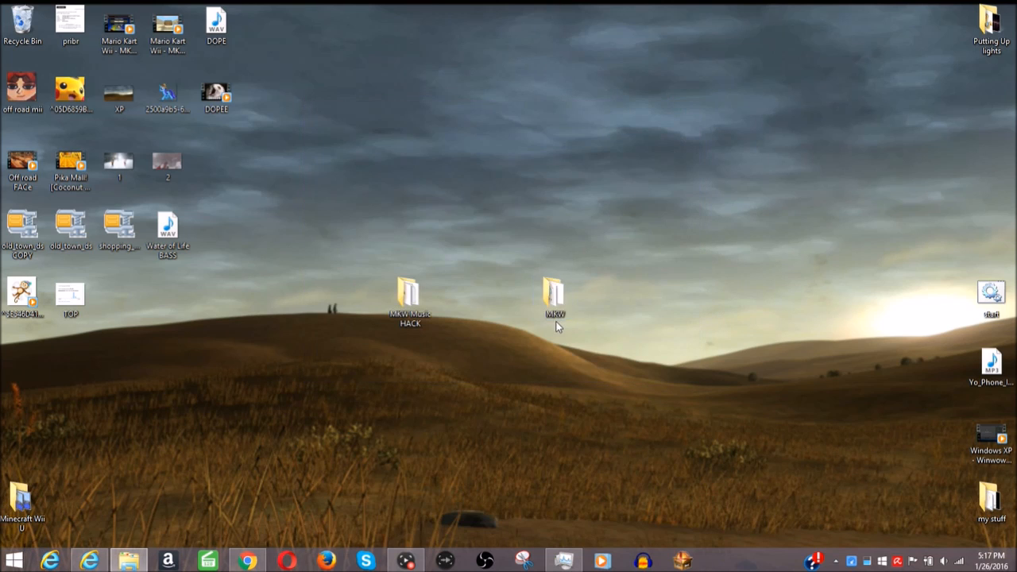
Step: Open the desktop's MKW folder, select the n_circuit32_n BRSTM and start BrawlBox again from the BrawlBox folder
double_click(557, 308)
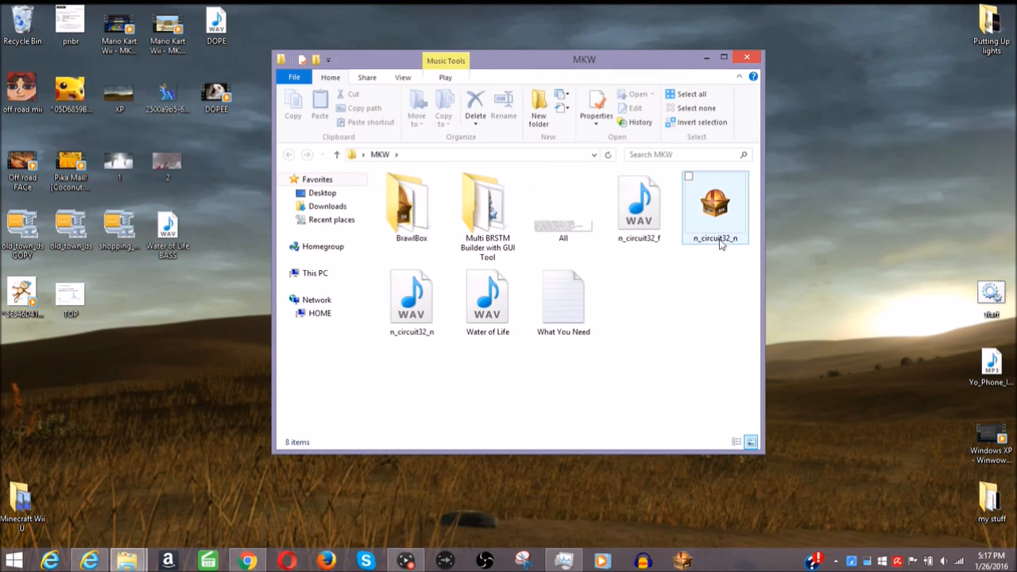
left_click(715, 208)
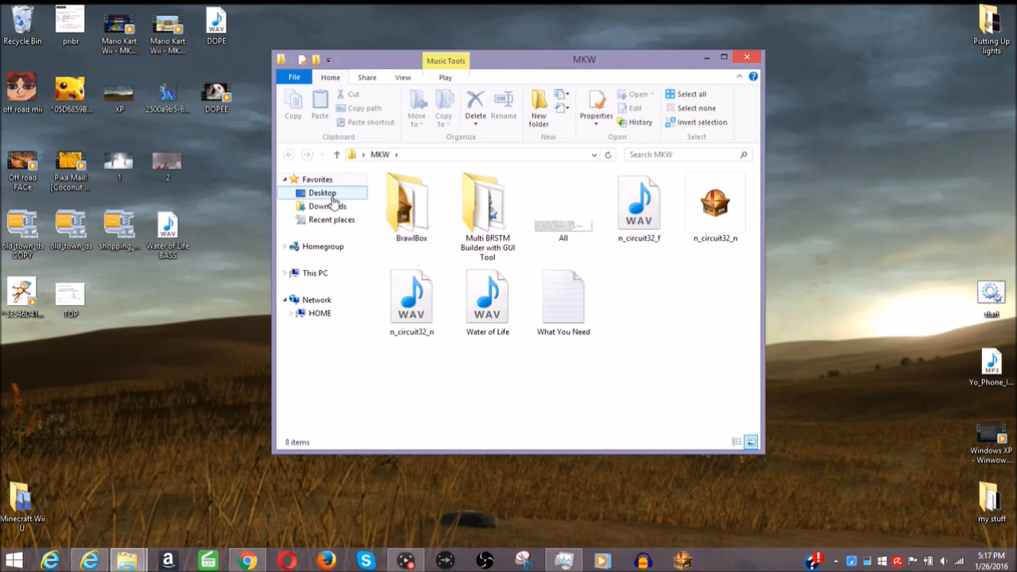
double_click(407, 214)
double_click(454, 195)
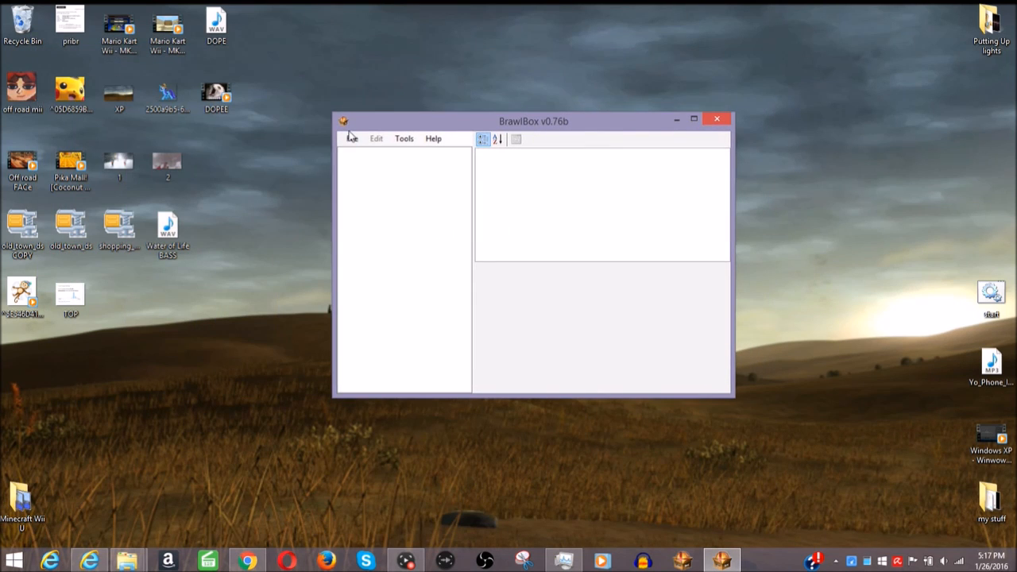
Step: Create a new BRSTM audio stream from the n_circuit32_f WAV in the MKW folder
left_click(351, 138)
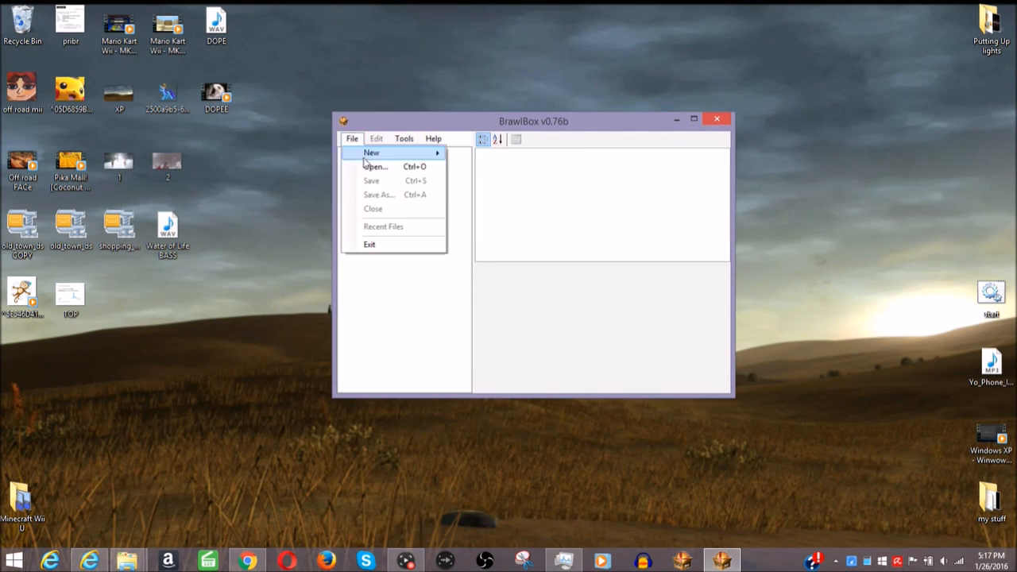
mouse_move(395, 153)
mouse_move(535, 172)
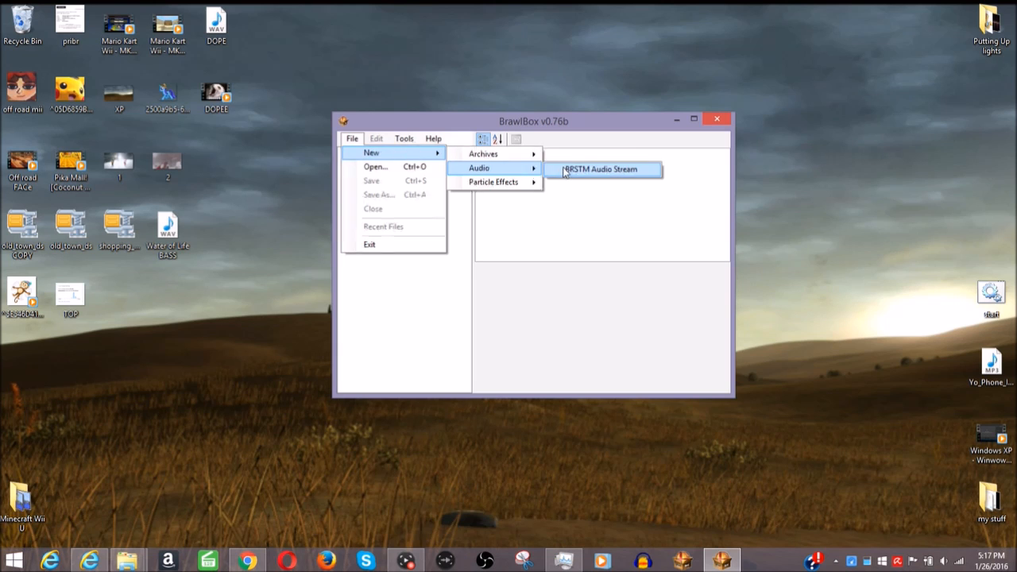
left_click(566, 170)
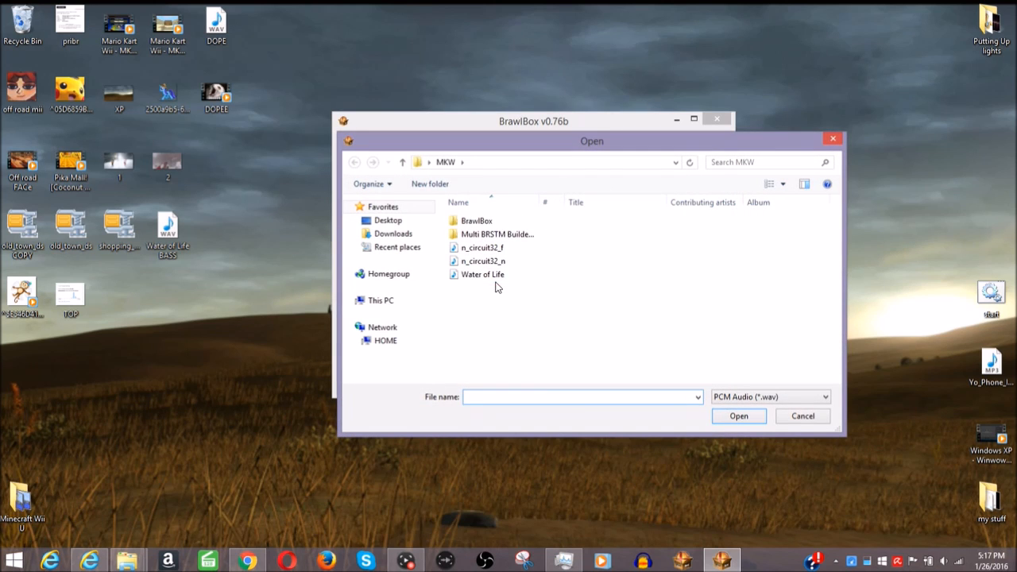
double_click(535, 248)
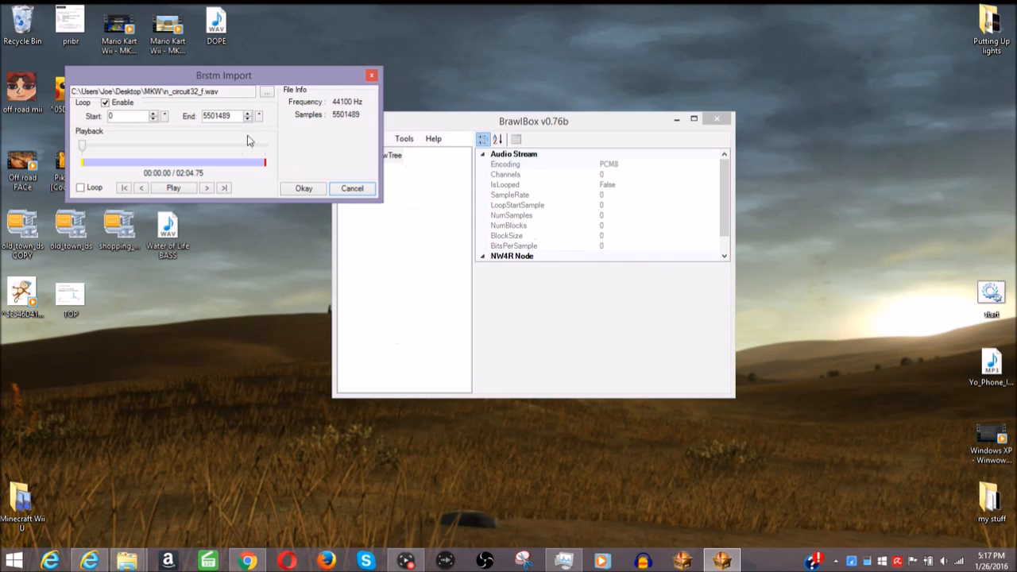
Step: Turn on looped preview playback, accept the BRSTM import with the loop enabled from sample 0, and listen to the imported stream's first seconds
mouse_move(287, 75)
left_mouse_down()
mouse_move(397, 36)
mouse_move(539, 159)
mouse_move(577, 159)
left_mouse_up()
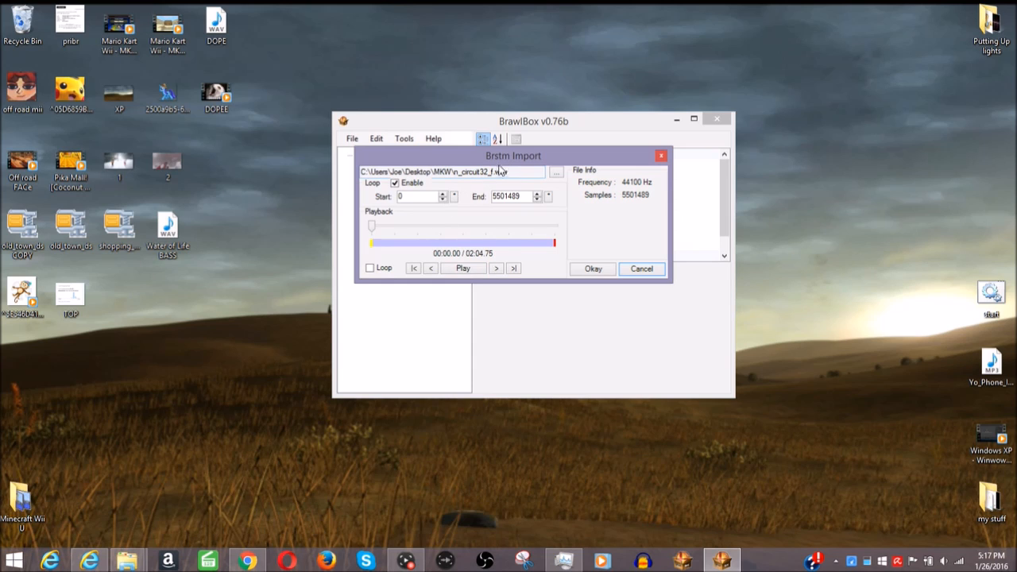
left_click_drag(510, 159, 531, 161)
left_click(400, 271)
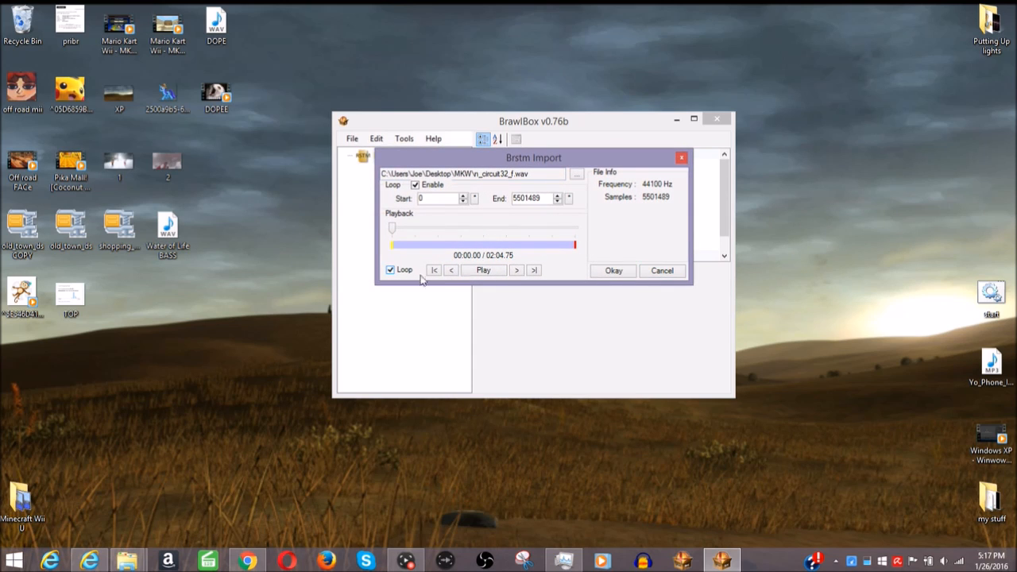
left_click(614, 271)
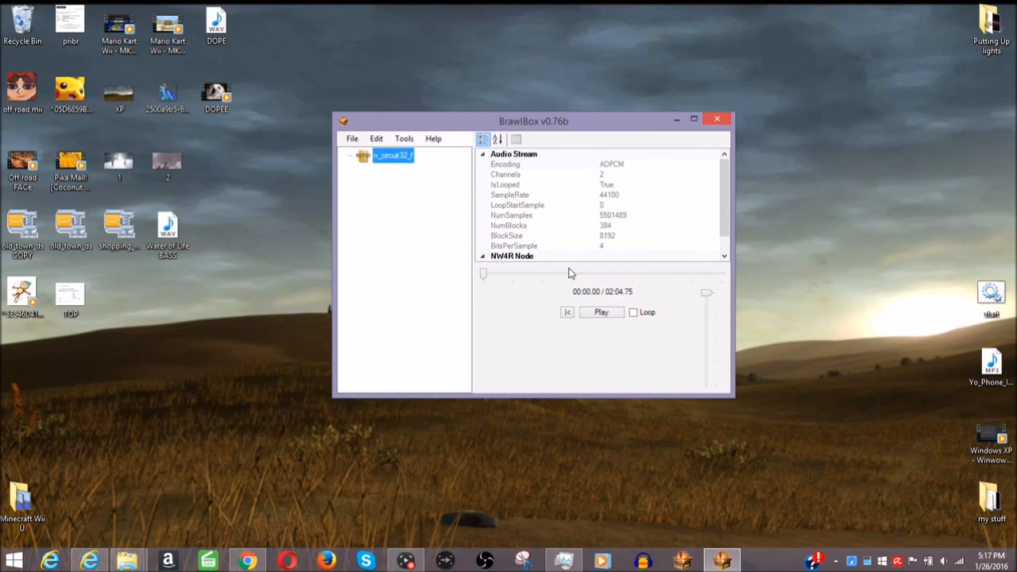
left_click(603, 314)
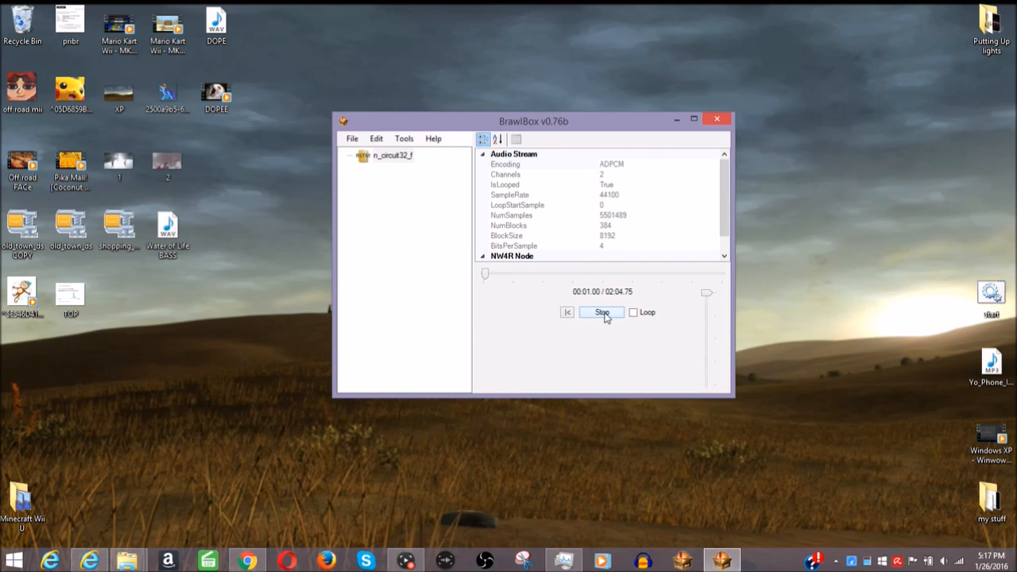
left_click(605, 315)
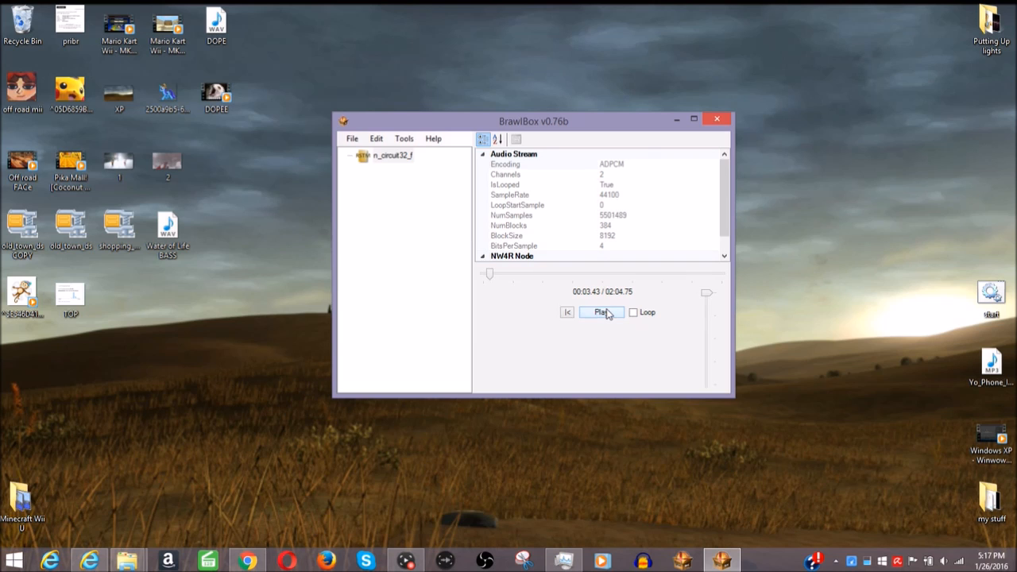
Step: Save the n_circuit32_f stream in the MKW folder as an NW4R Audio Stream (*.brstm) and close BrawlBox
left_click(352, 140)
left_click(378, 194)
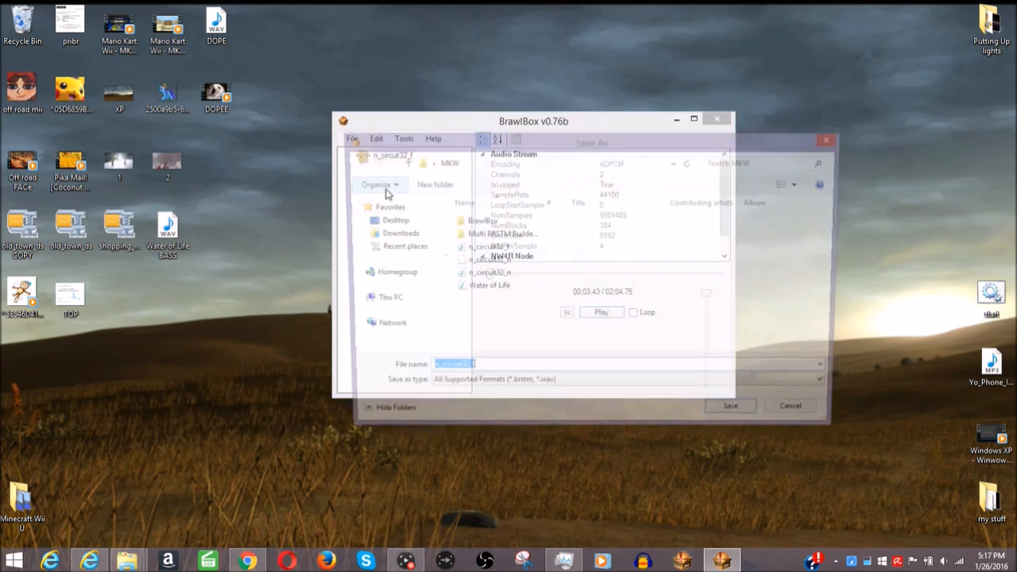
left_click(502, 388)
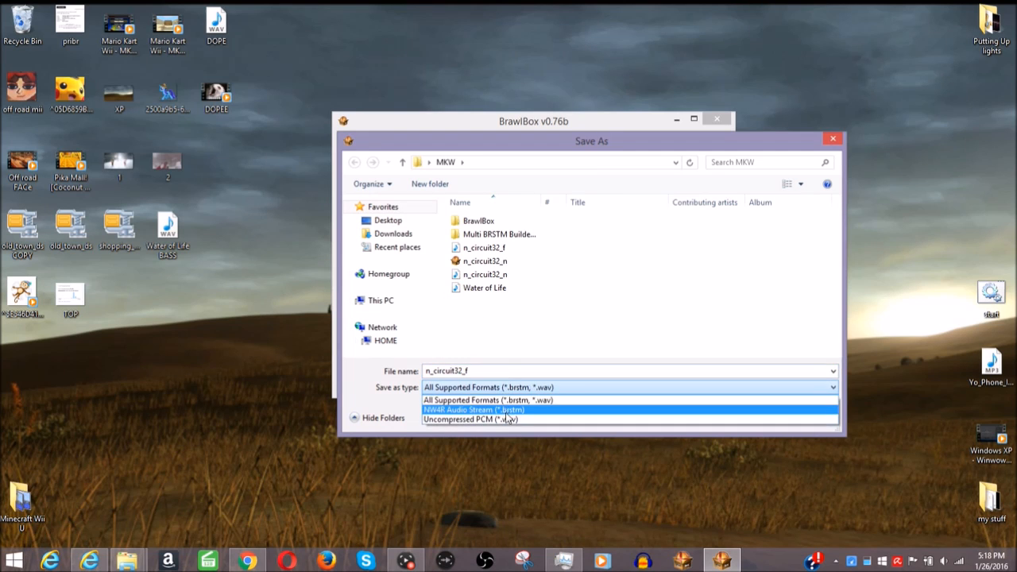
left_click(505, 409)
left_click(739, 417)
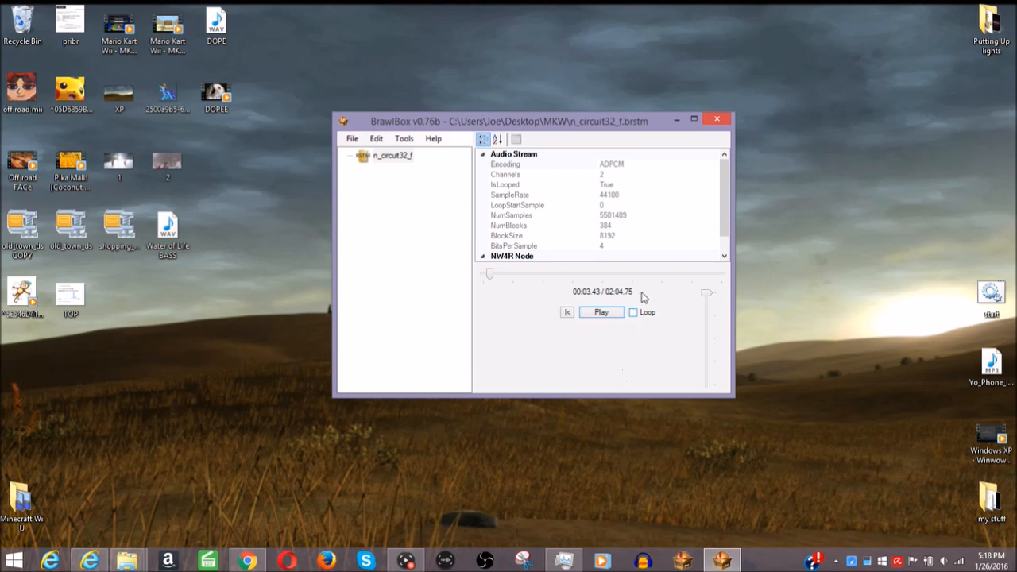
left_click(717, 120)
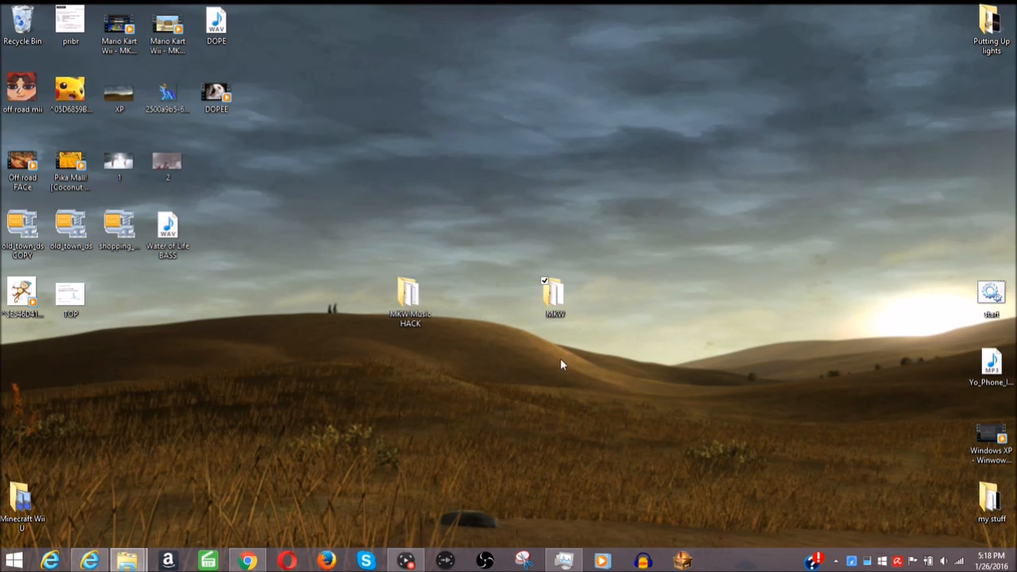
Step: Open the MKW folder and examine the All image for the courses that need more than two channels, and minimize it
double_click(573, 320)
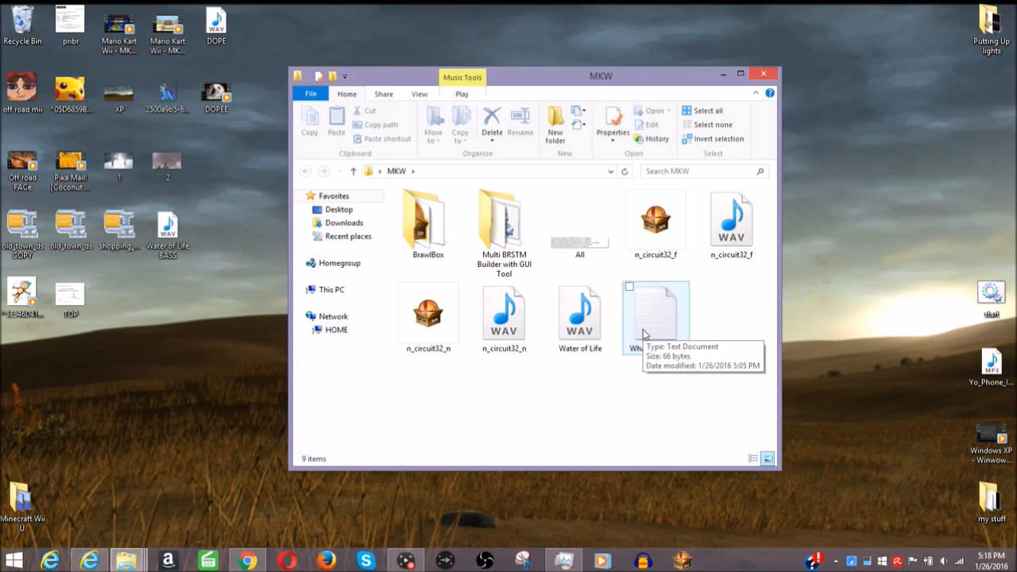
double_click(586, 236)
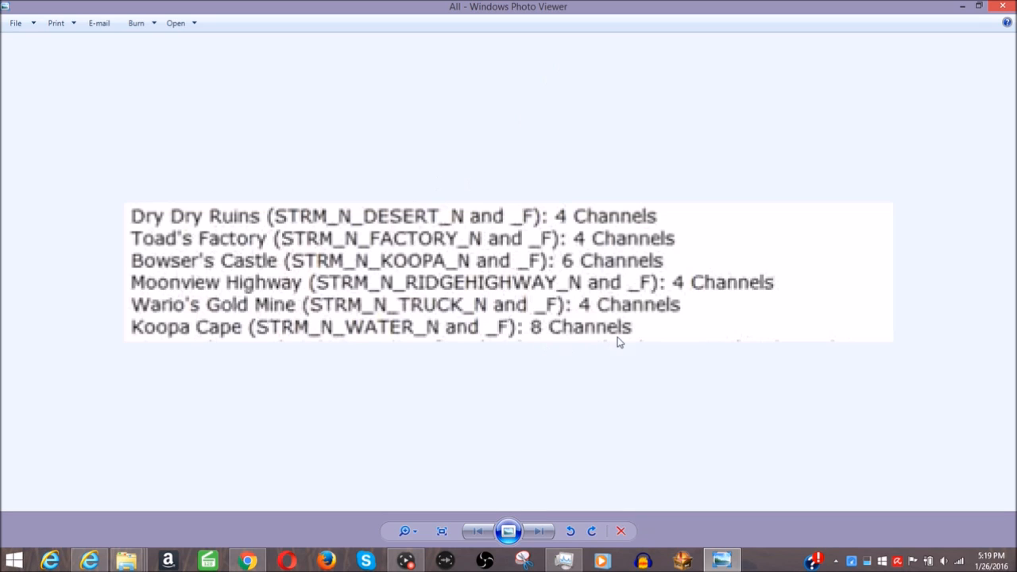
left_click(962, 6)
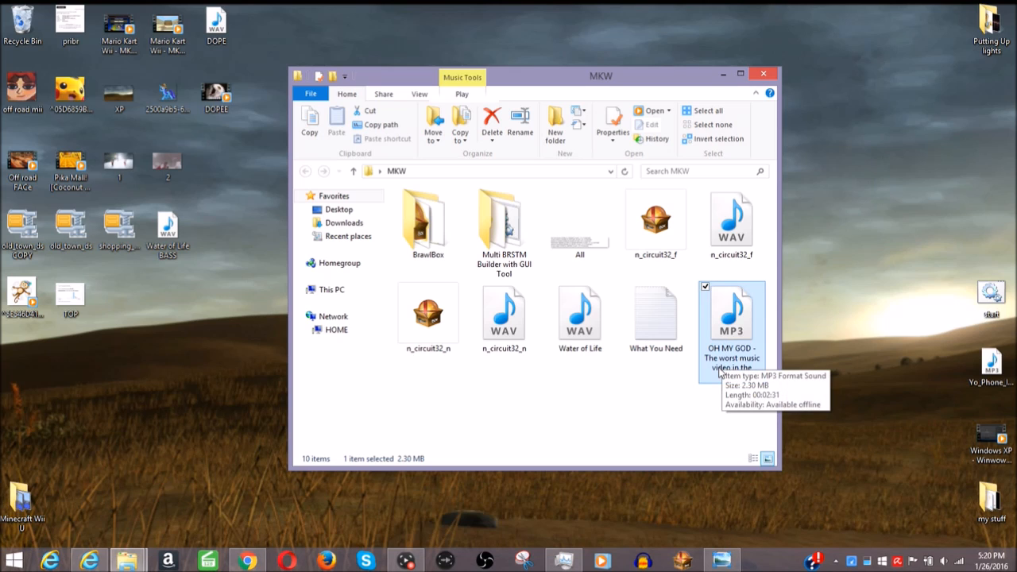
Step: Start Audacity, move its window beside the MKW folder and import the "OH MY GOD - The worst music video in the world" MP3
left_click(642, 561)
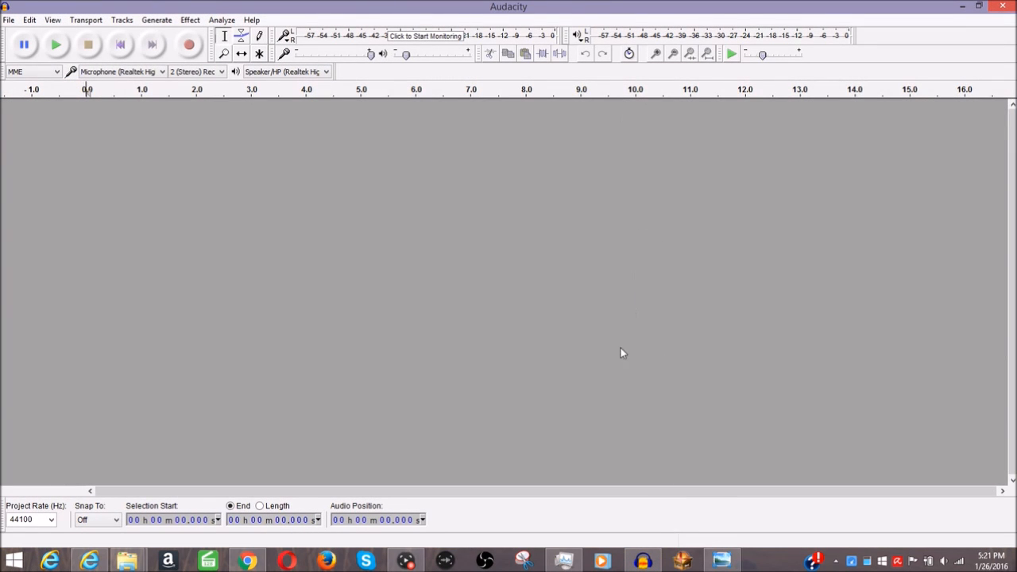
left_click(722, 561)
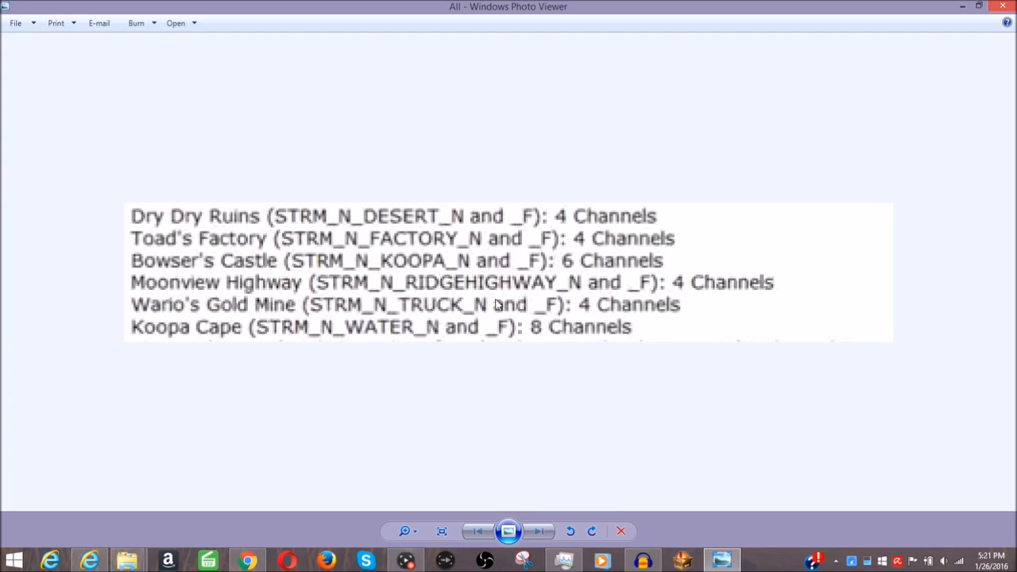
left_click(962, 6)
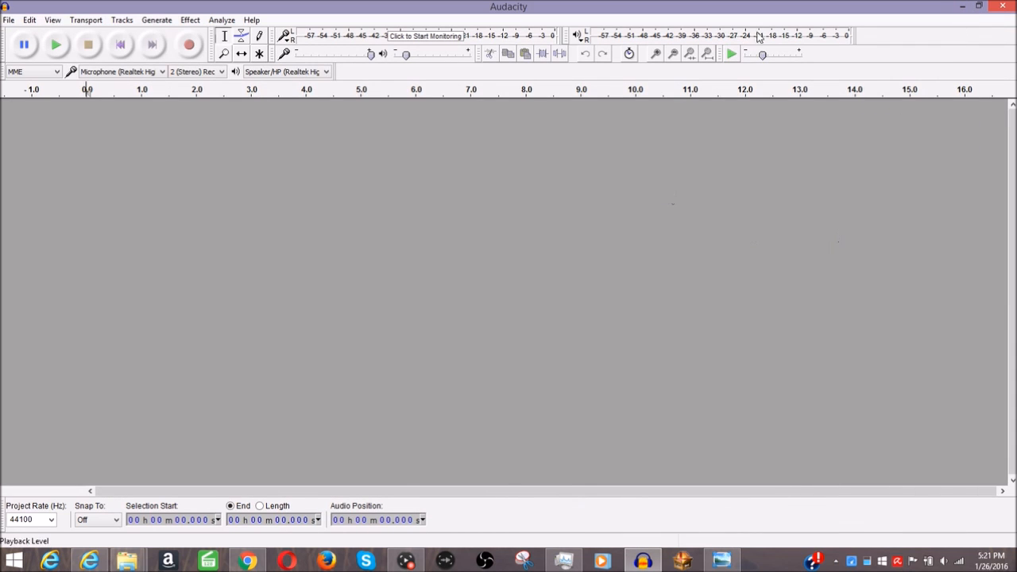
left_click_drag(778, 5, 366, 65)
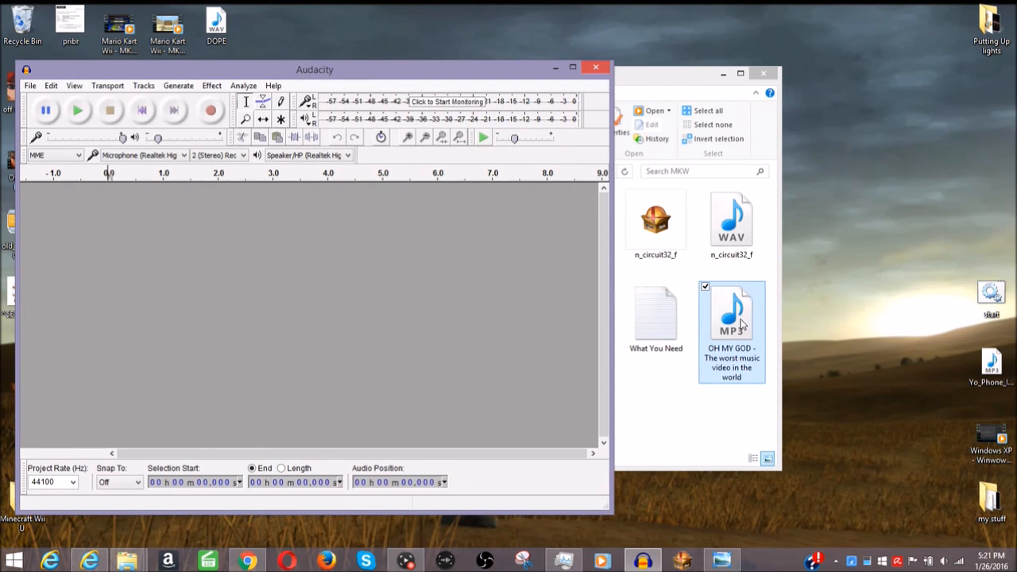
left_click_drag(741, 322, 352, 253)
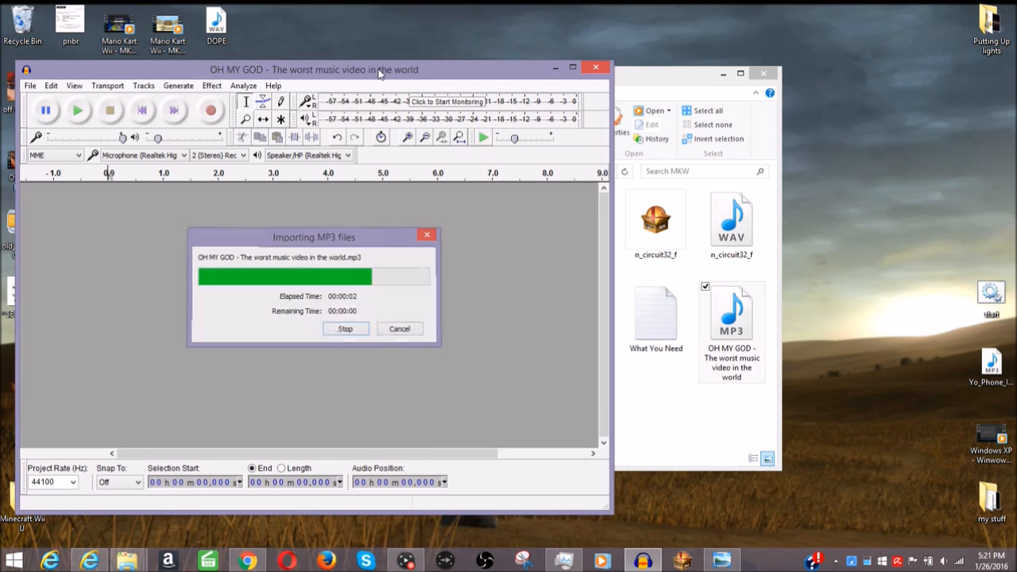
left_click_drag(380, 73, 428, 62)
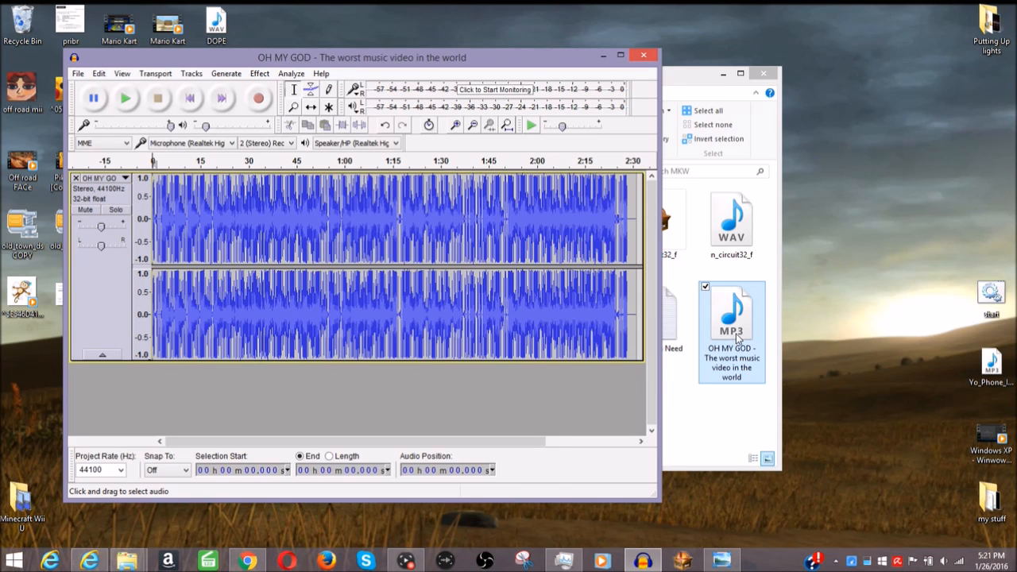
Step: Recheck the channel list image and import the same OH MY GOD MP3 again as a second stereo track
left_click(721, 560)
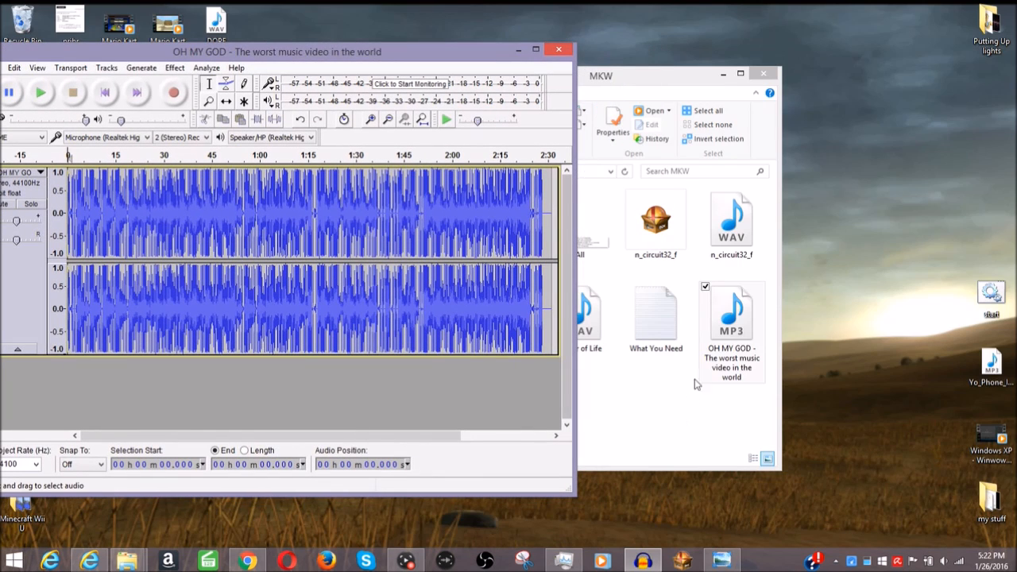
left_click_drag(728, 340, 468, 409)
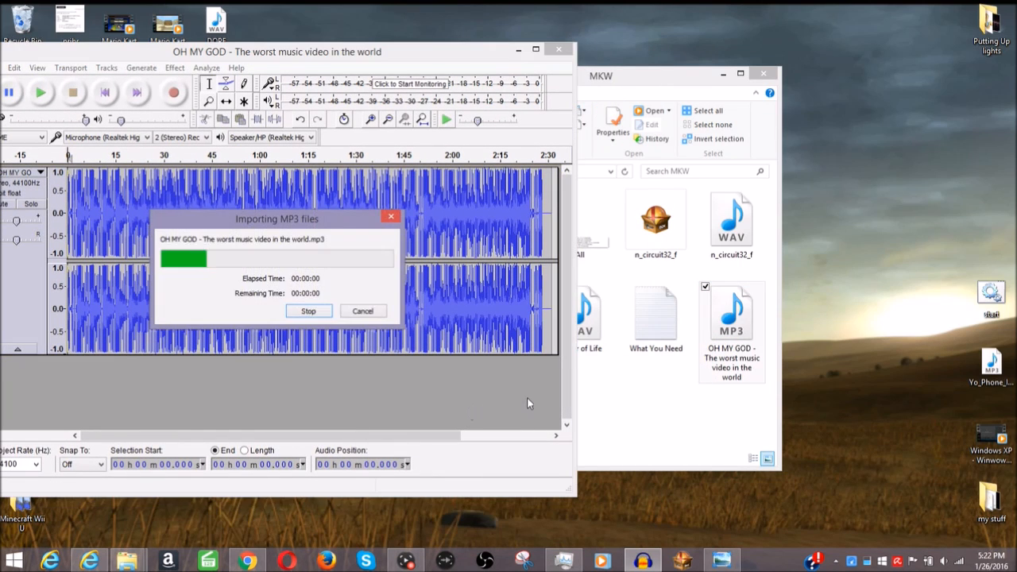
scroll(526, 400, "down", 3)
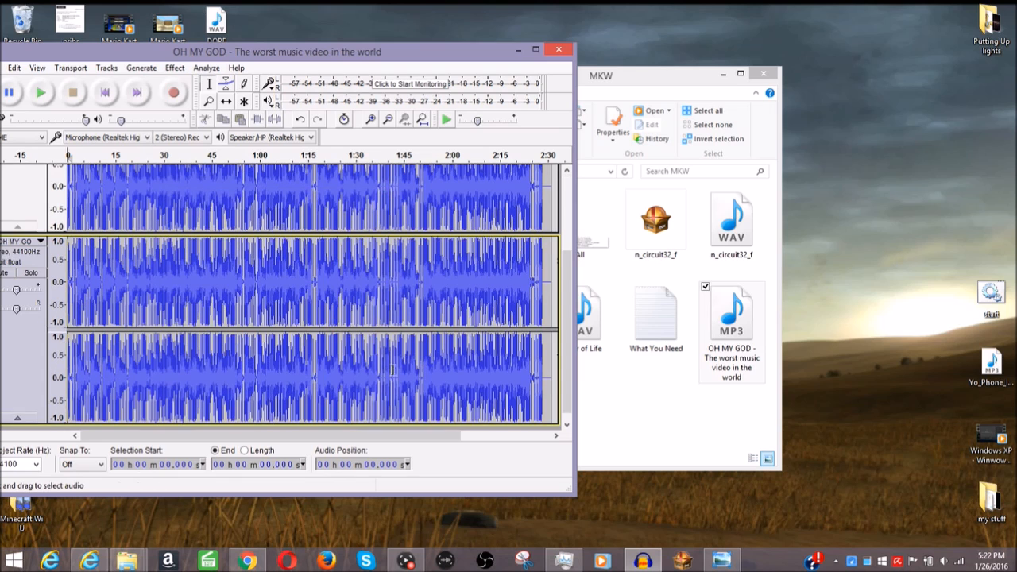
Step: Import the same OH MY GOD MP3 until the project holds four stereo tracks, and maximize the Audacity window
left_click_drag(485, 416, 484, 415)
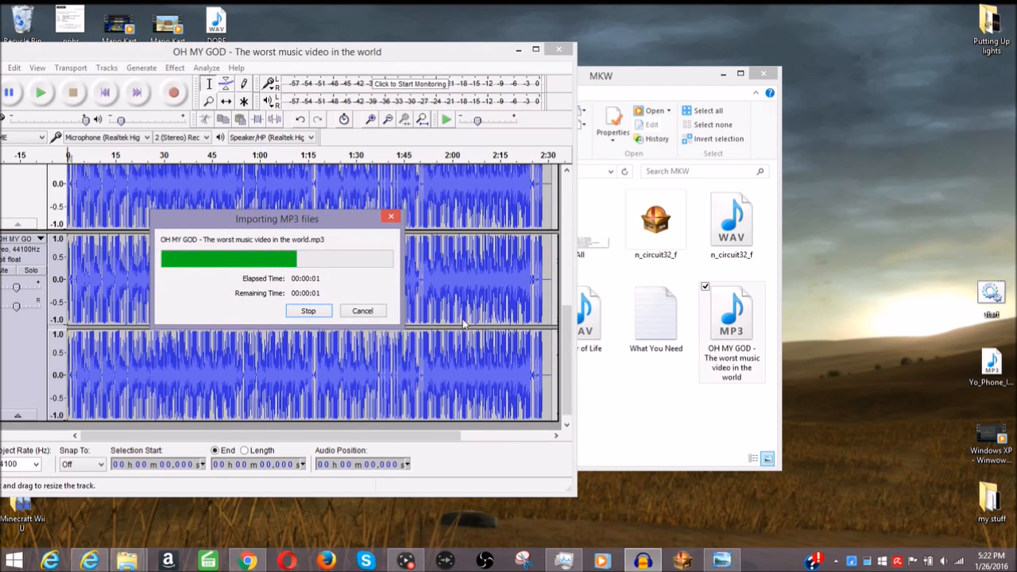
left_click_drag(404, 51, 539, 4)
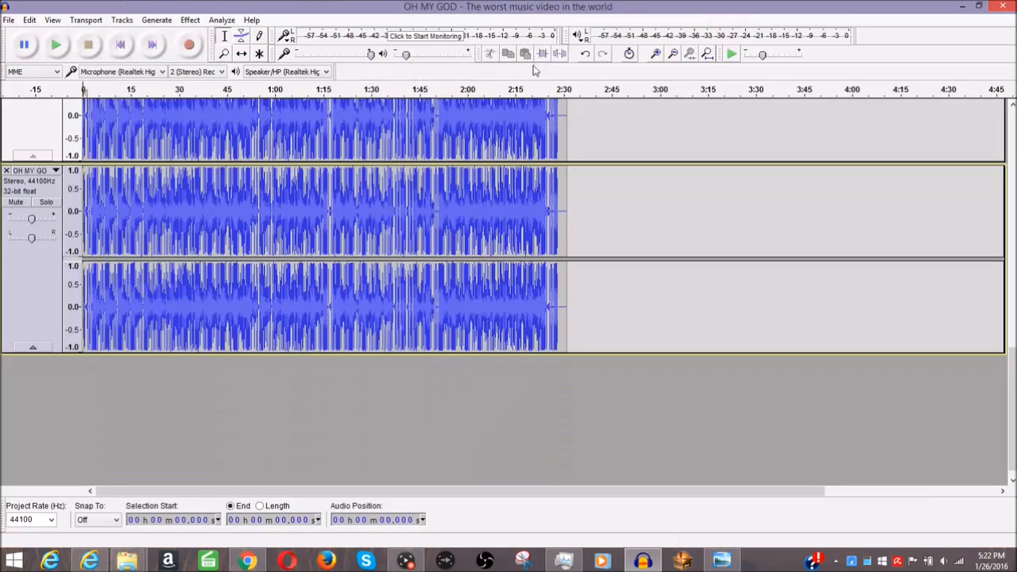
scroll(484, 254, "down", 4)
scroll(485, 254, "up", 1)
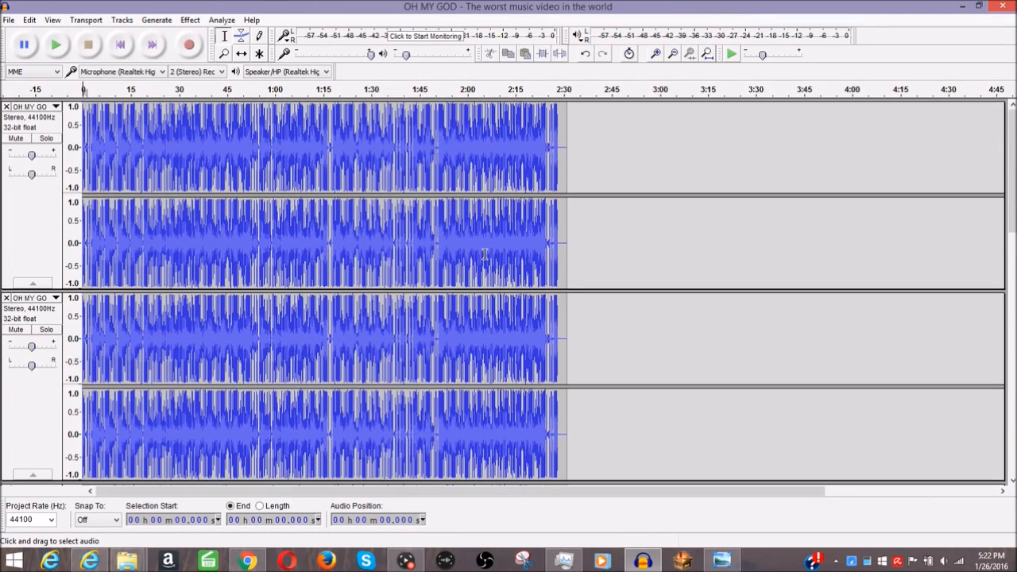
scroll(484, 254, "down", 4)
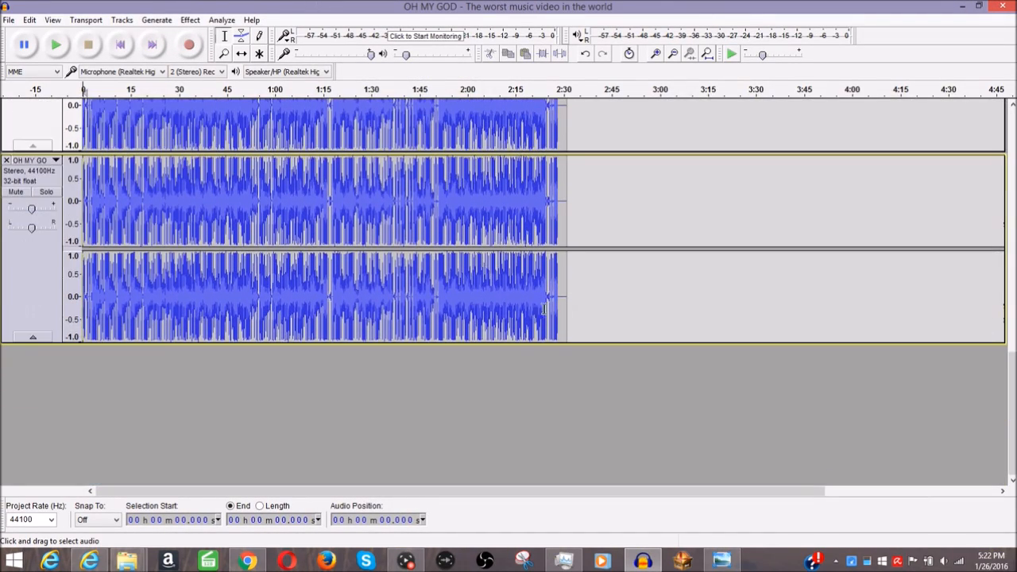
Step: Select the full length of the audio across all four stereo tracks
left_click_drag(567, 331, 81, 270)
key("ctrl+d")
scroll(30, 270, "down", 1)
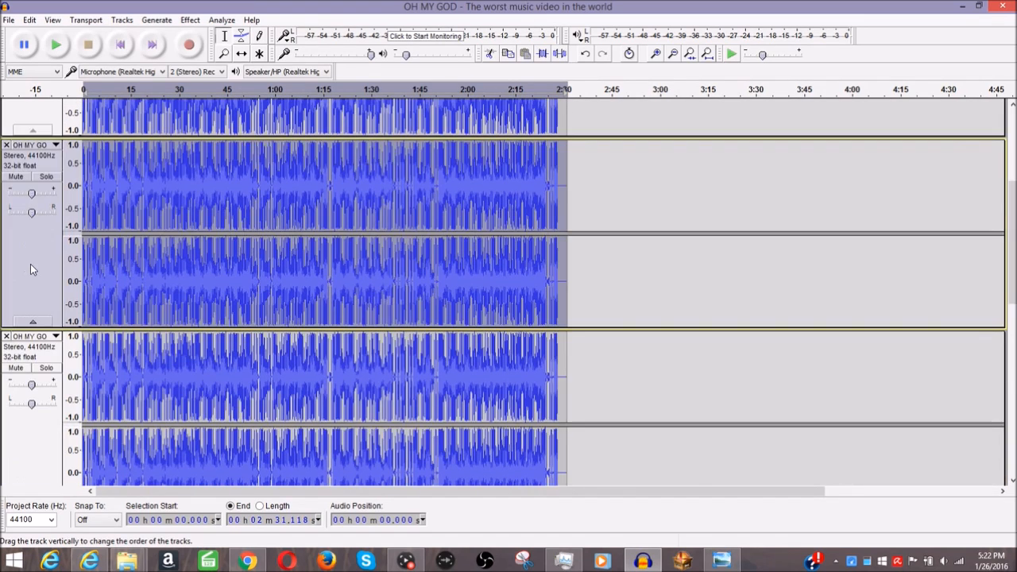
left_click_drag(30, 270, 48, 276)
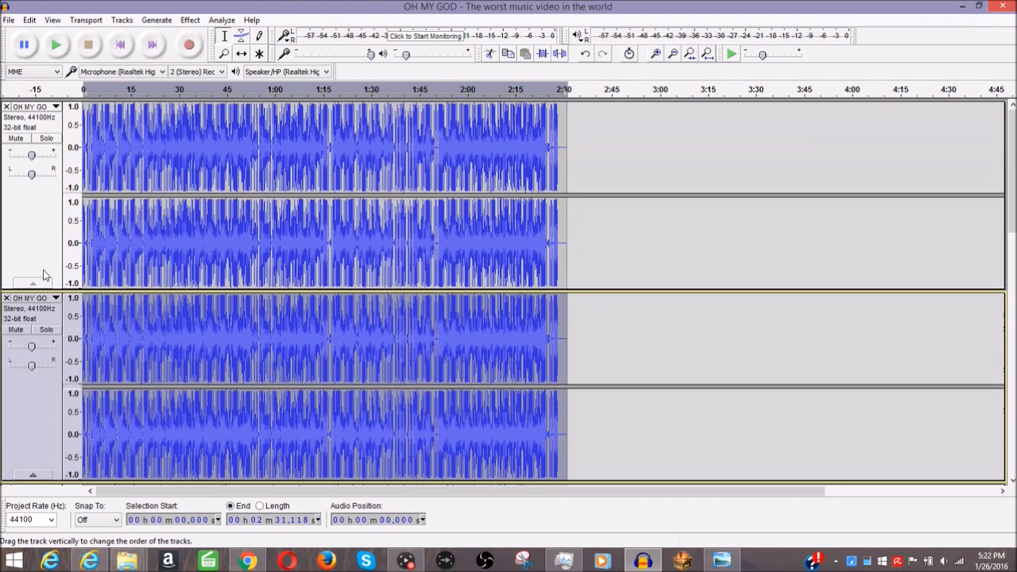
left_click(606, 202)
left_click_drag(81, 169, 566, 405)
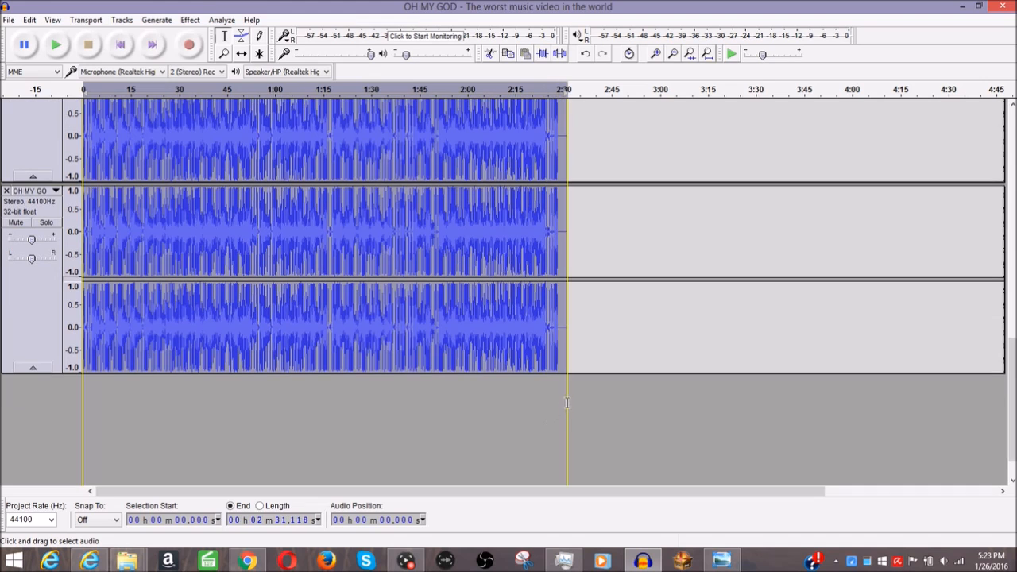
scroll(583, 389, "up", 3)
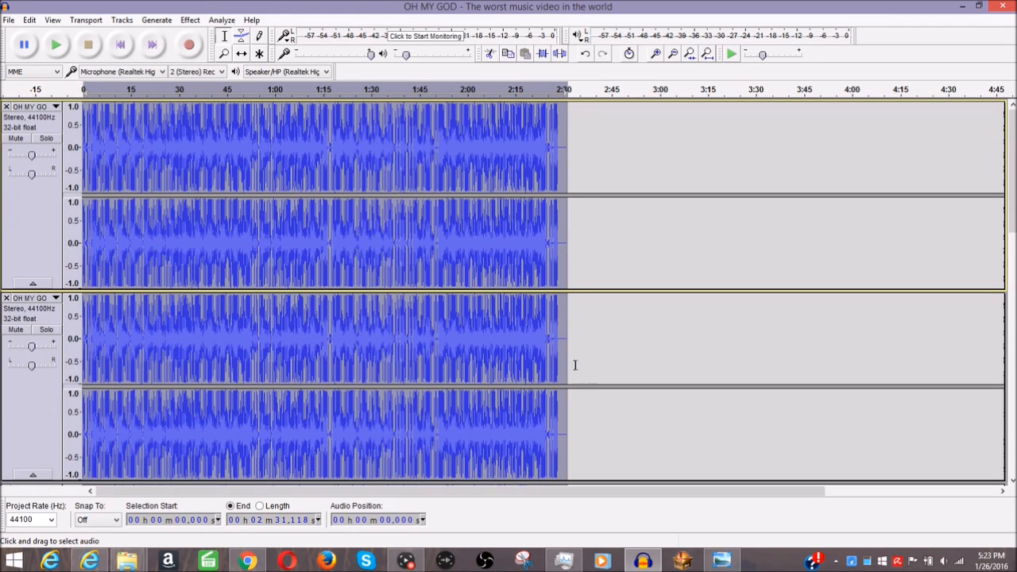
Step: Amplify the selected tracks by 4.1 dB with clipping allowed
left_click(190, 20)
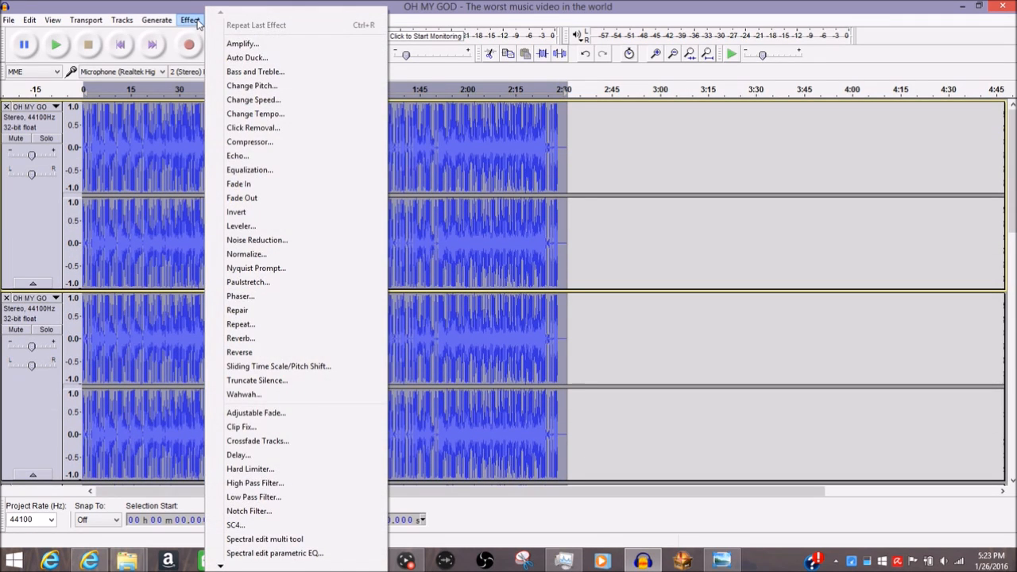
left_click(230, 44)
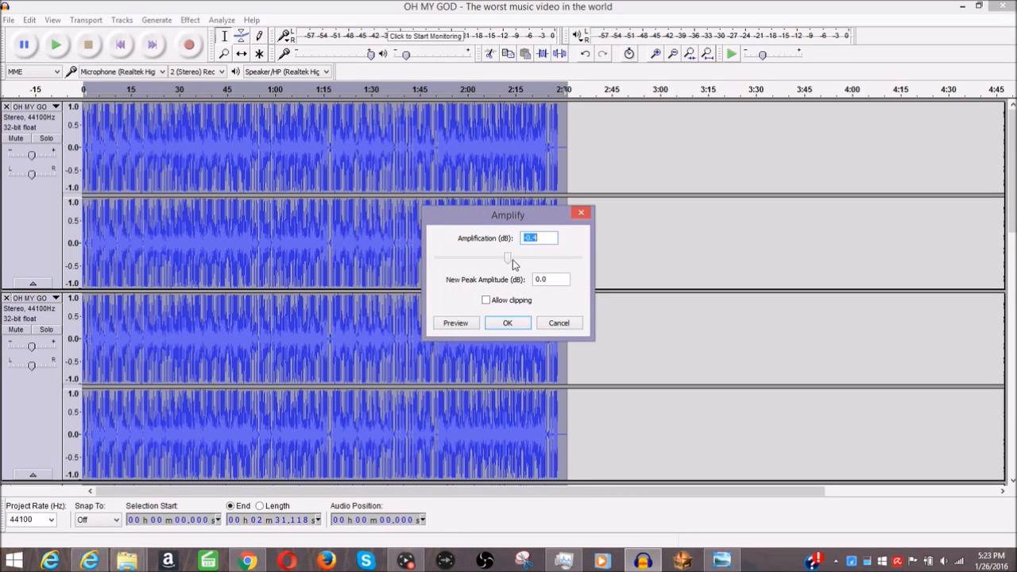
left_click_drag(511, 263, 518, 270)
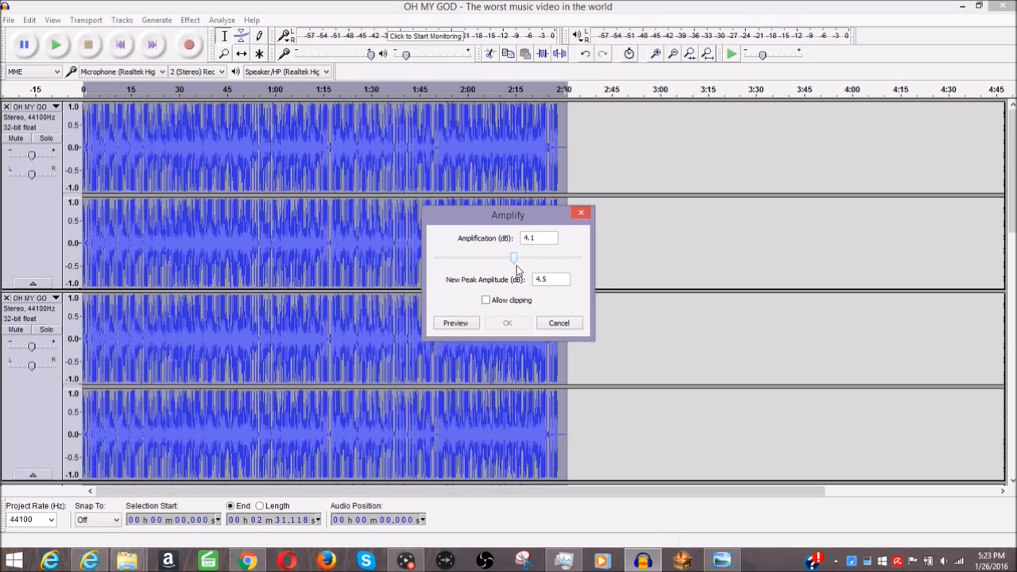
left_click(485, 300)
left_click(507, 323)
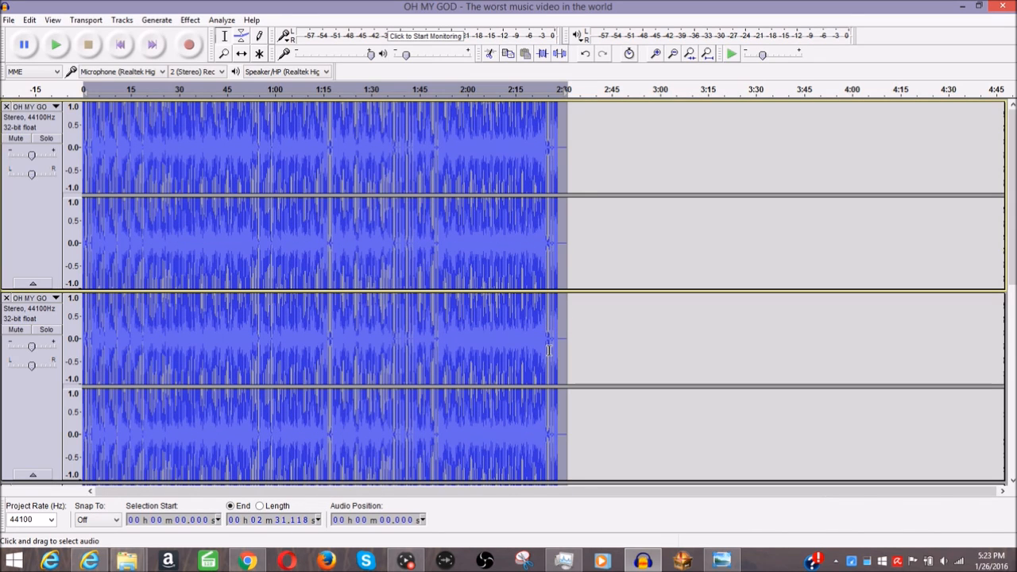
scroll(342, 334, "down", 2)
scroll(313, 349, "up", 2)
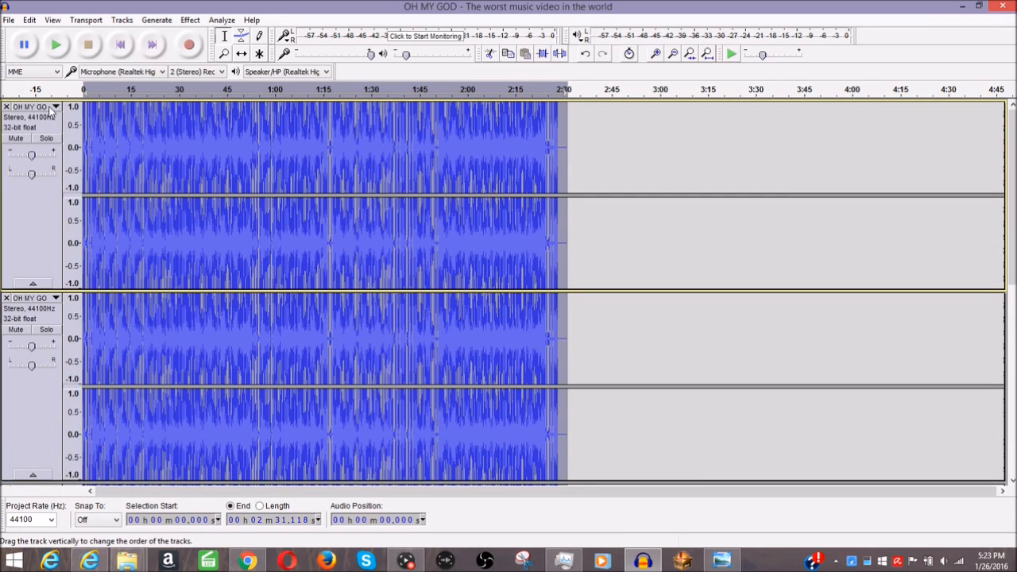
Step: Split the first and second stereo tracks into mono tracks
left_click(51, 109)
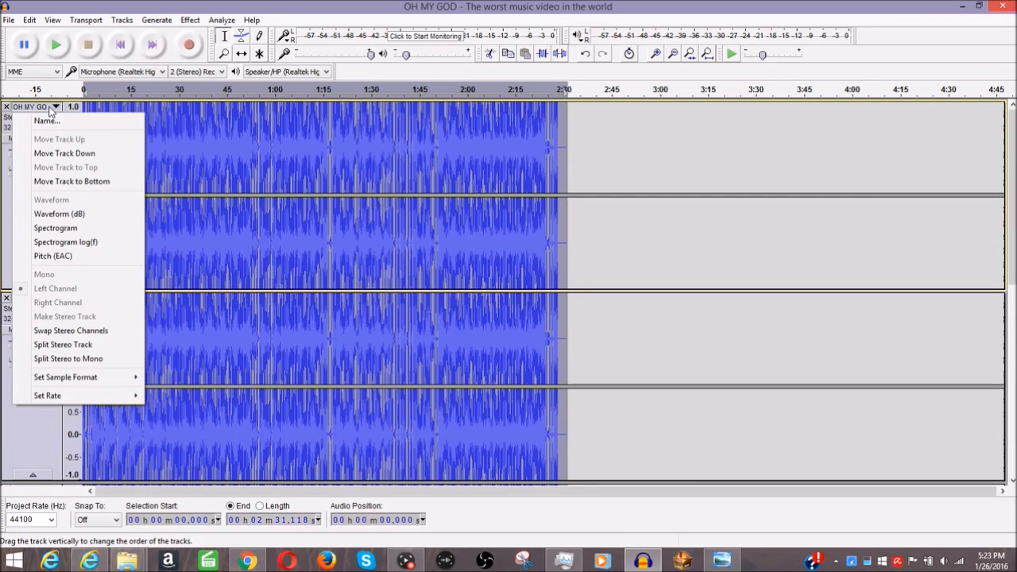
left_click(94, 360)
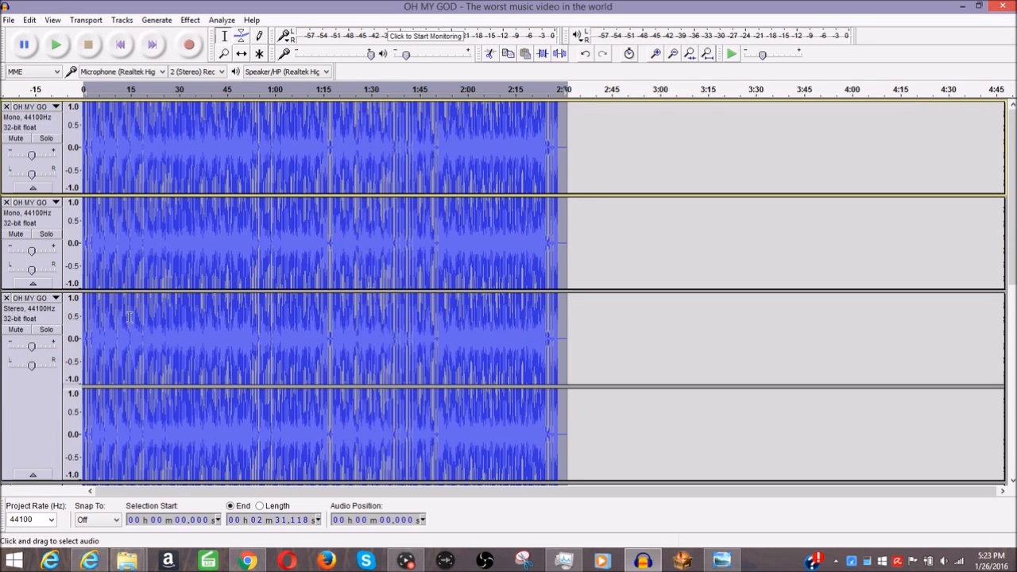
left_click(48, 217)
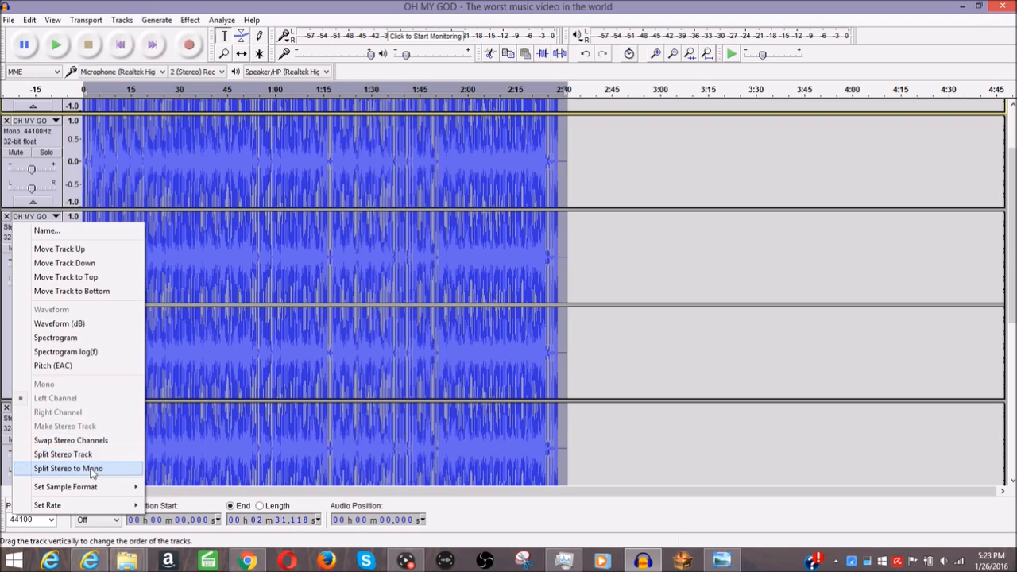
left_click(91, 469)
Step: Split the third and fourth stereo tracks into mono and look over the full list of tracks
scroll(31, 342, "down", 1)
left_click(36, 284)
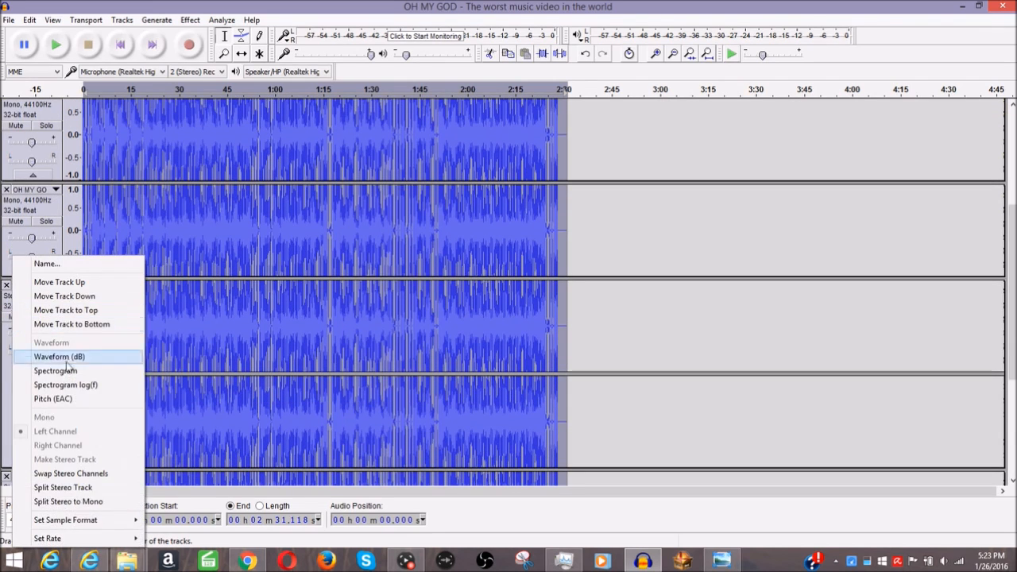
left_click(68, 501)
scroll(48, 322, "down", 2)
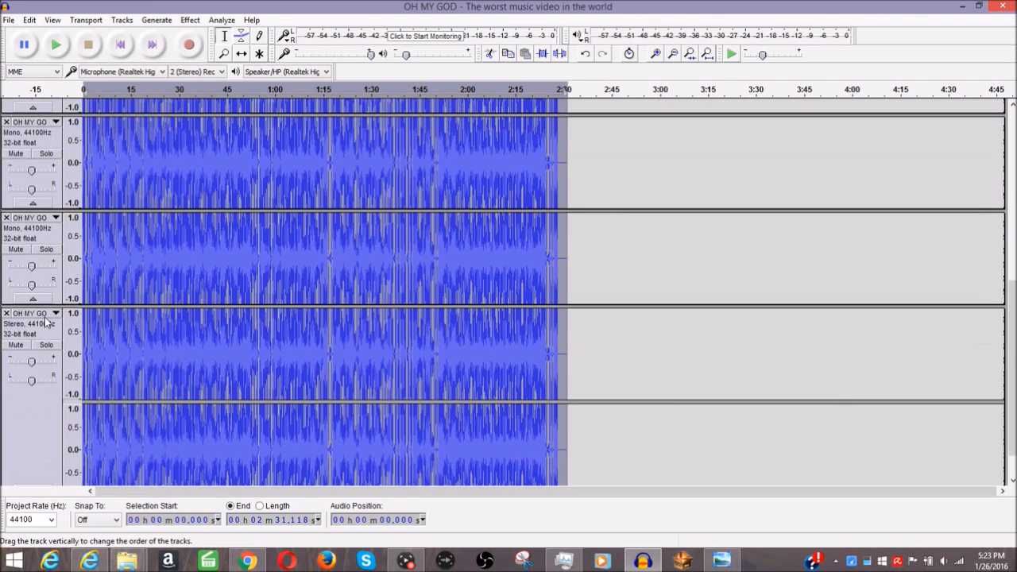
left_click(45, 315)
left_click(79, 274)
scroll(66, 342, "down", 2)
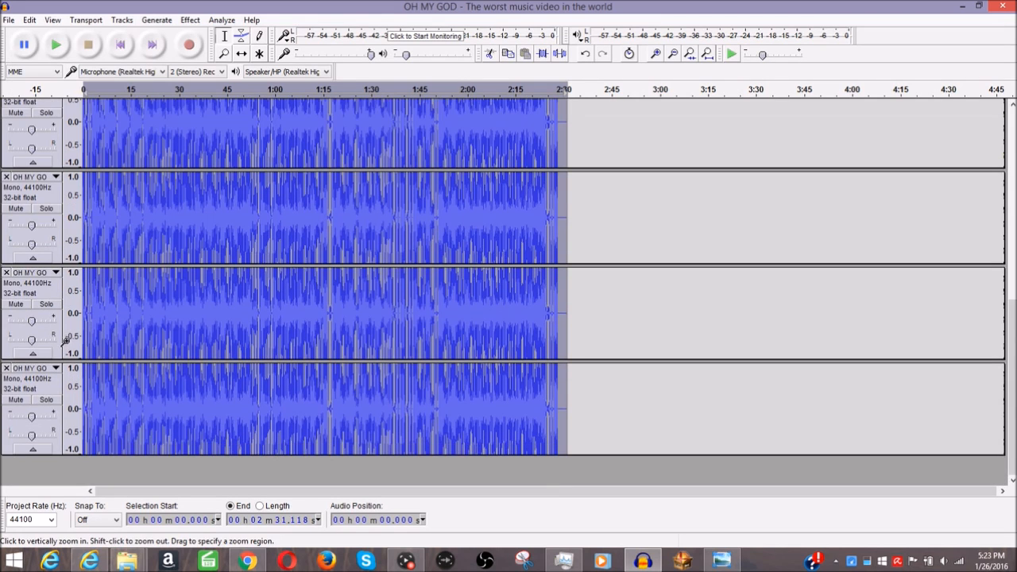
scroll(382, 373, "down", 3)
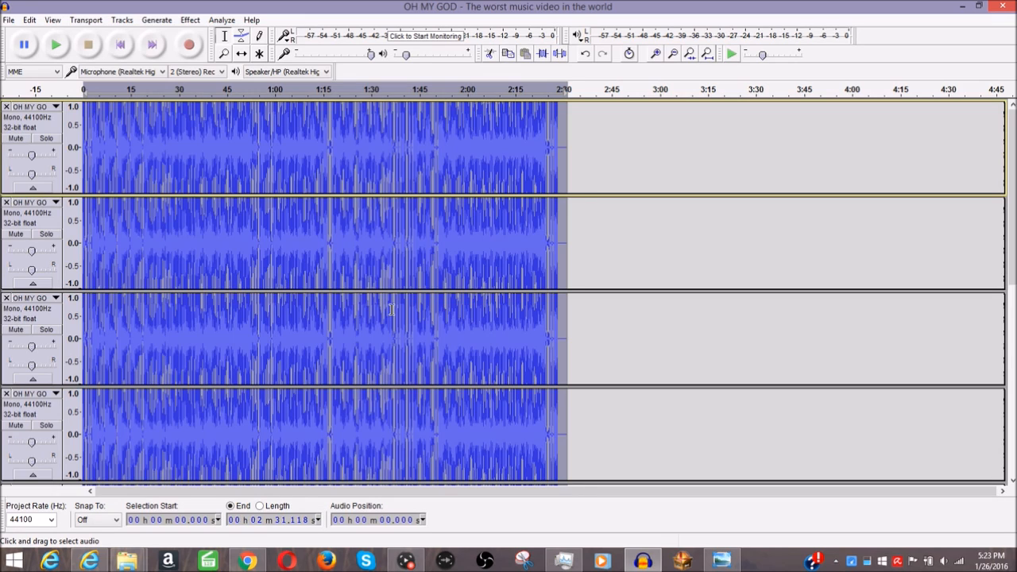
scroll(455, 249, "down", 3)
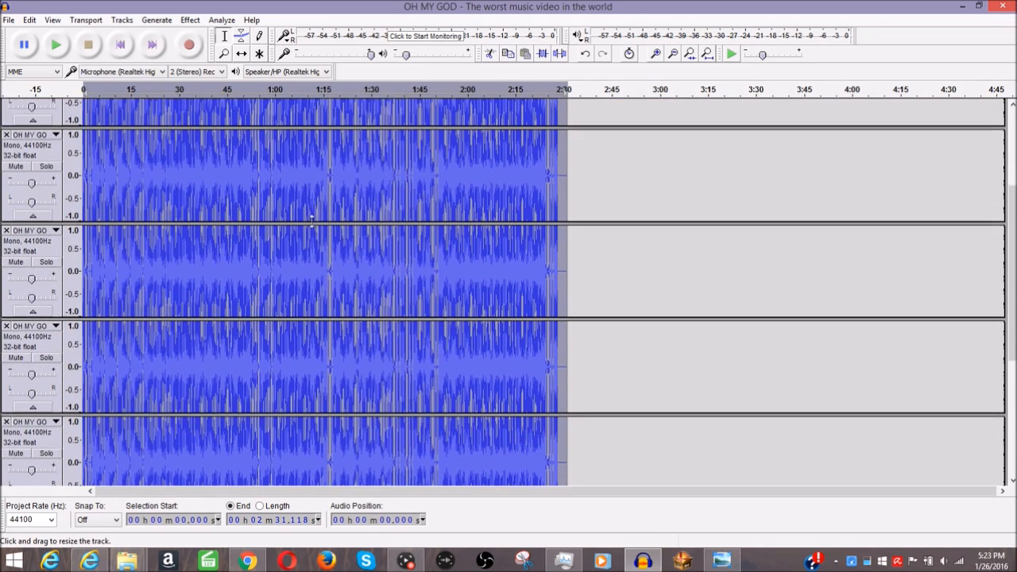
scroll(325, 251, "up", 3)
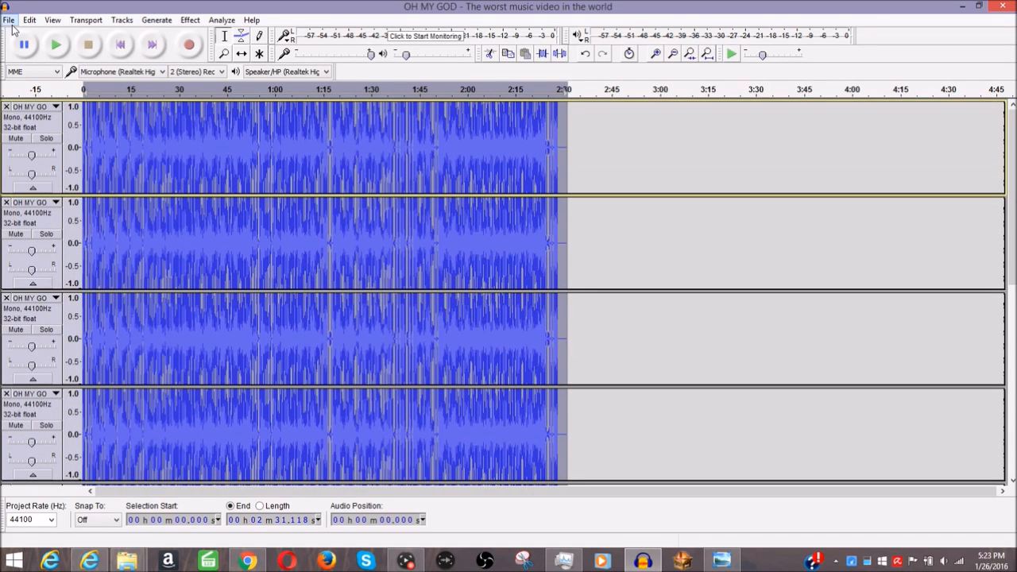
Step: Switch to Chrome, highlight Koopa Cape's music file name STRM_N_WATER_N in the MKWii file names list, and minimize the browser
left_click(248, 561)
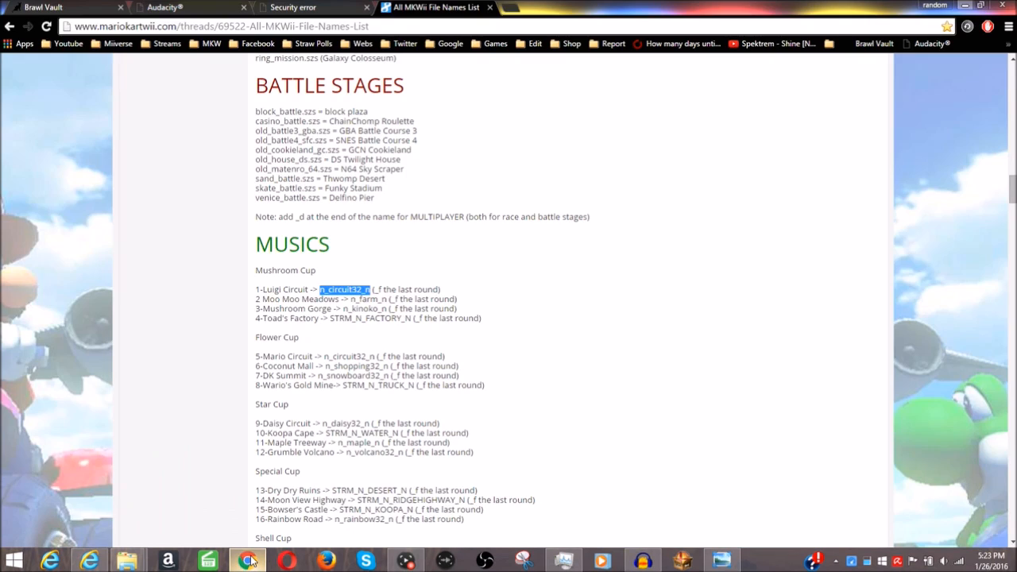
scroll(385, 334, "down", 2)
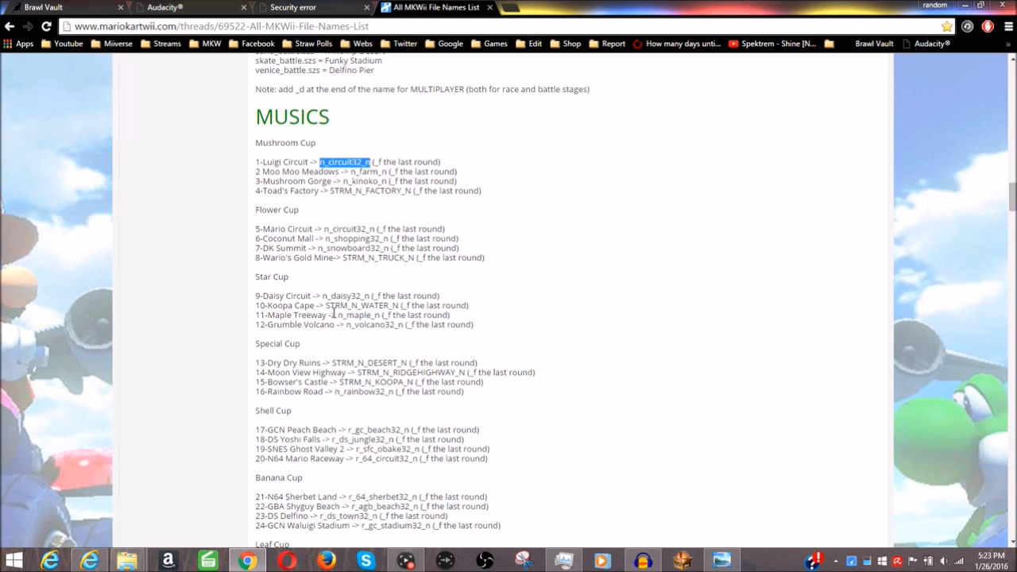
left_click_drag(326, 306, 401, 298)
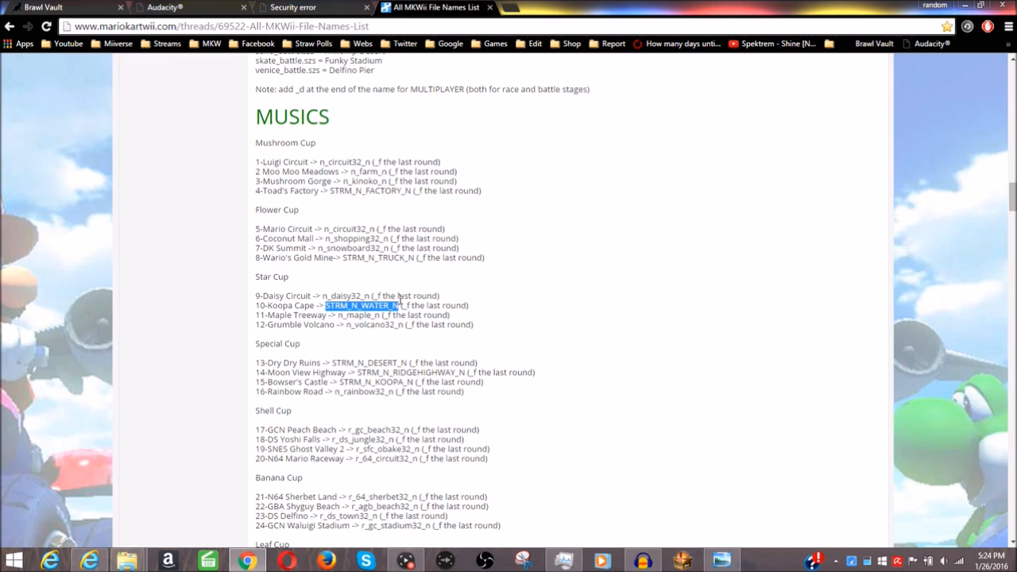
left_click(963, 6)
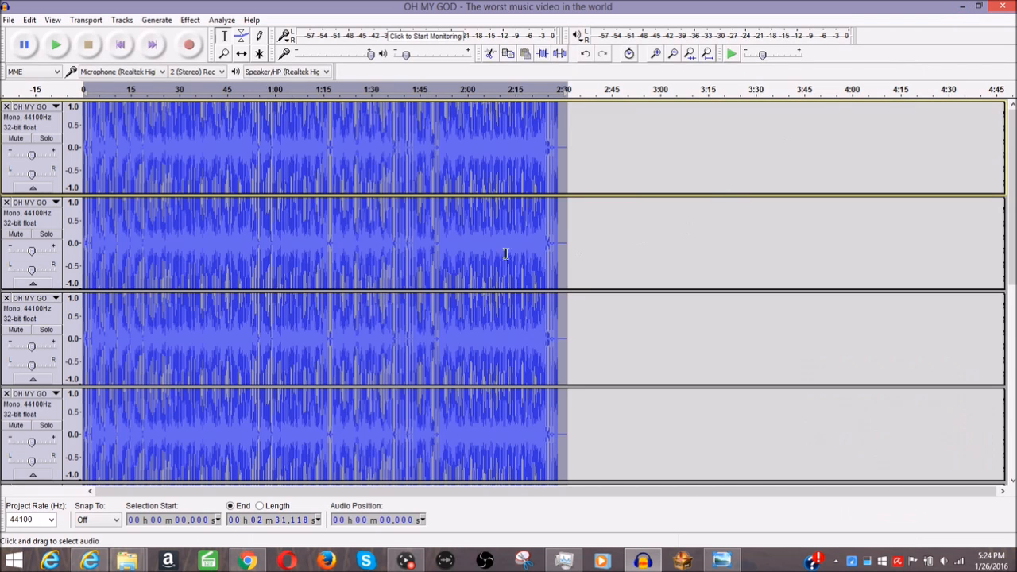
Step: Start exporting multiple files and set the export location to the wav folder inside MKW's Multi BRSTM Builder with GUI Tool folder
left_click(9, 20)
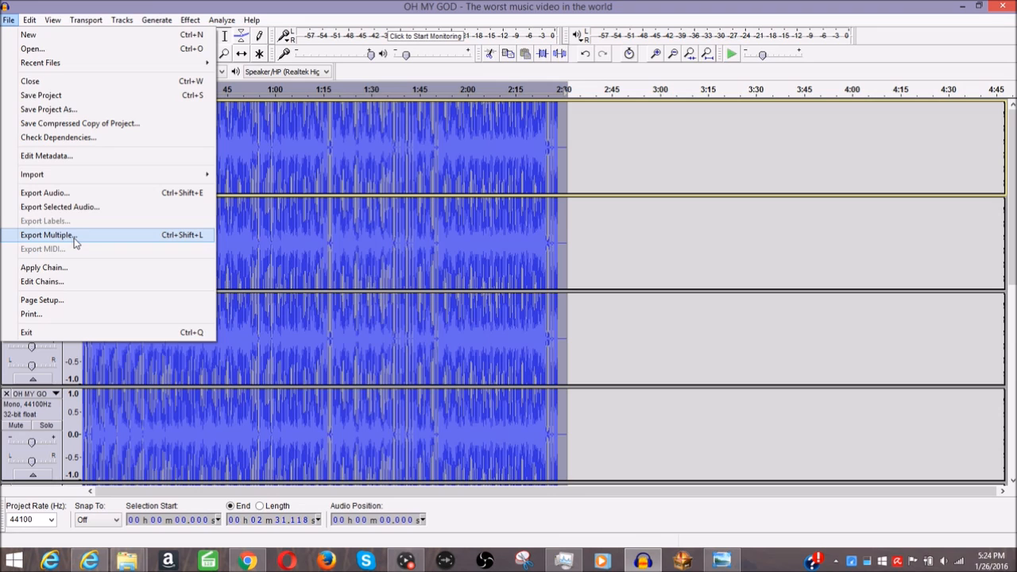
left_click(407, 6)
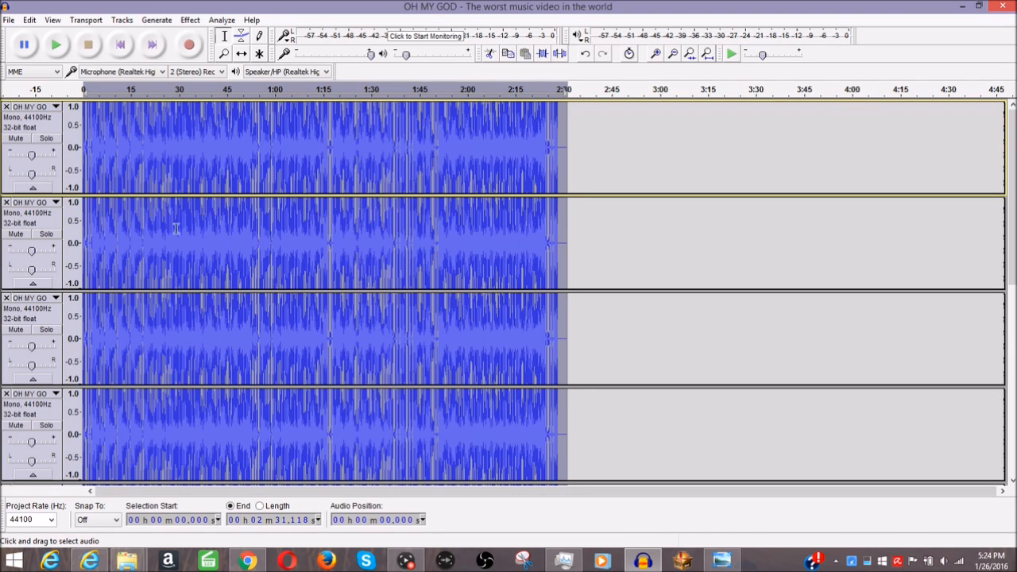
left_click(11, 21)
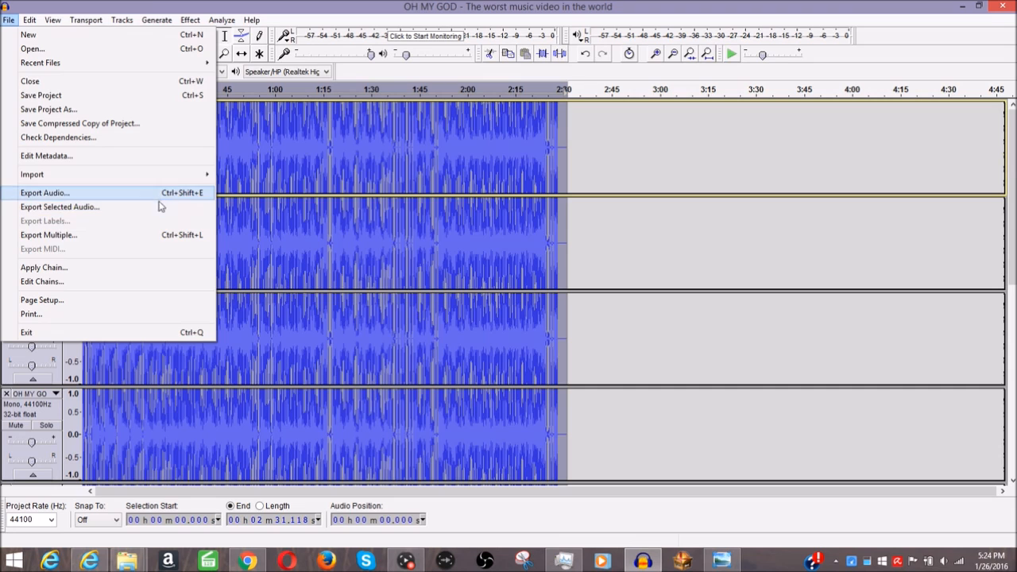
left_click(157, 237)
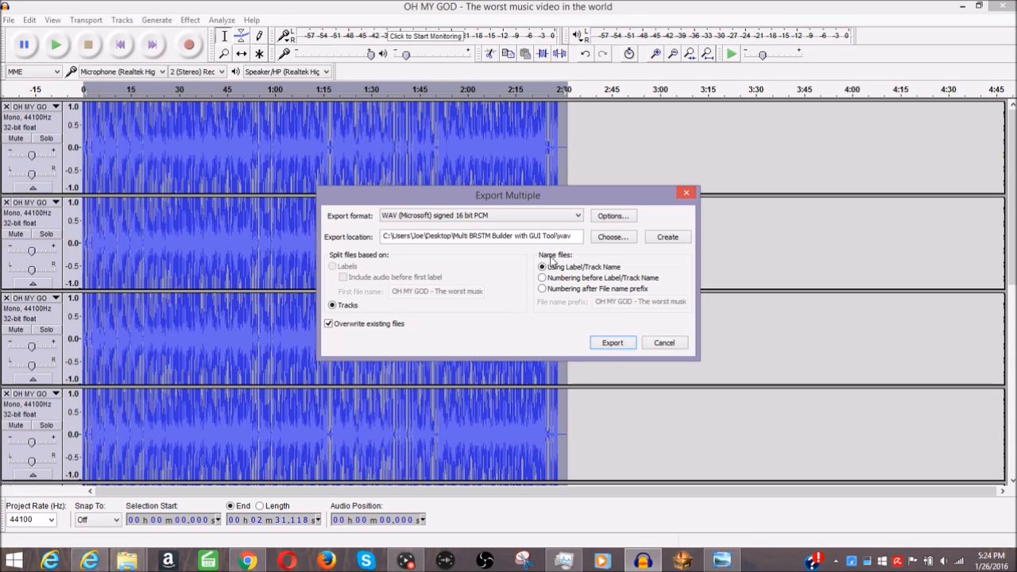
left_click(620, 237)
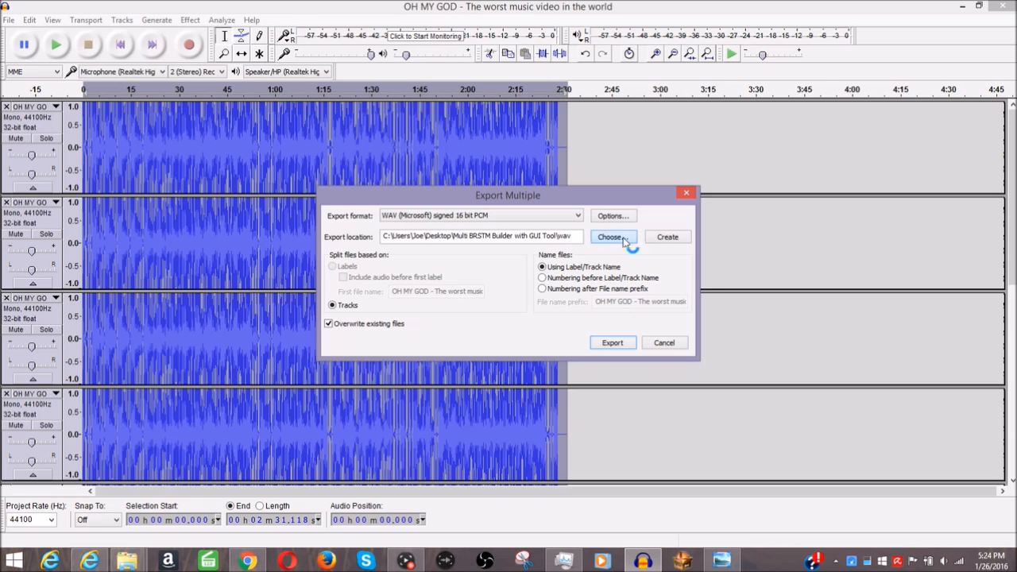
left_click_drag(524, 186, 490, 181)
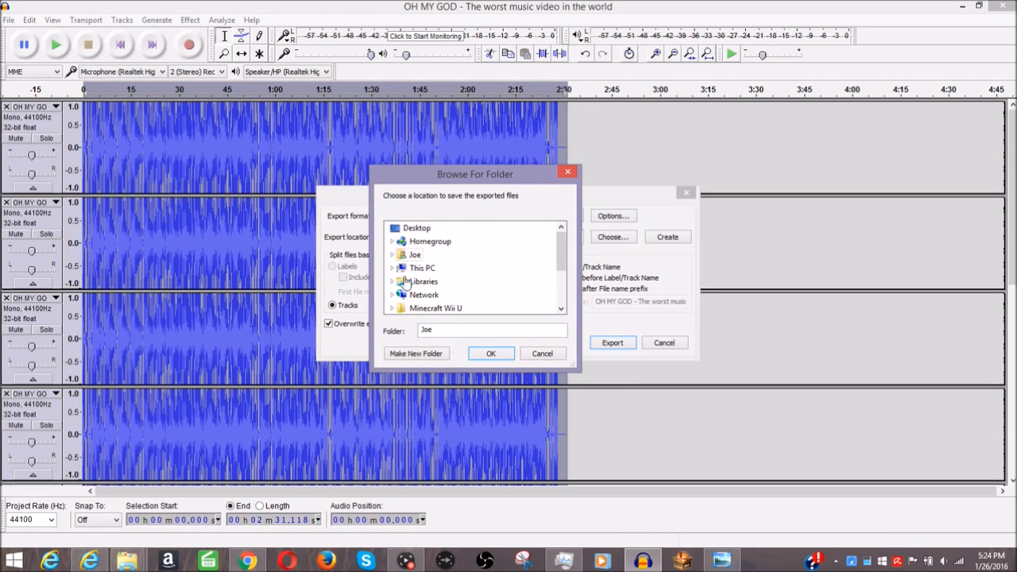
double_click(516, 282)
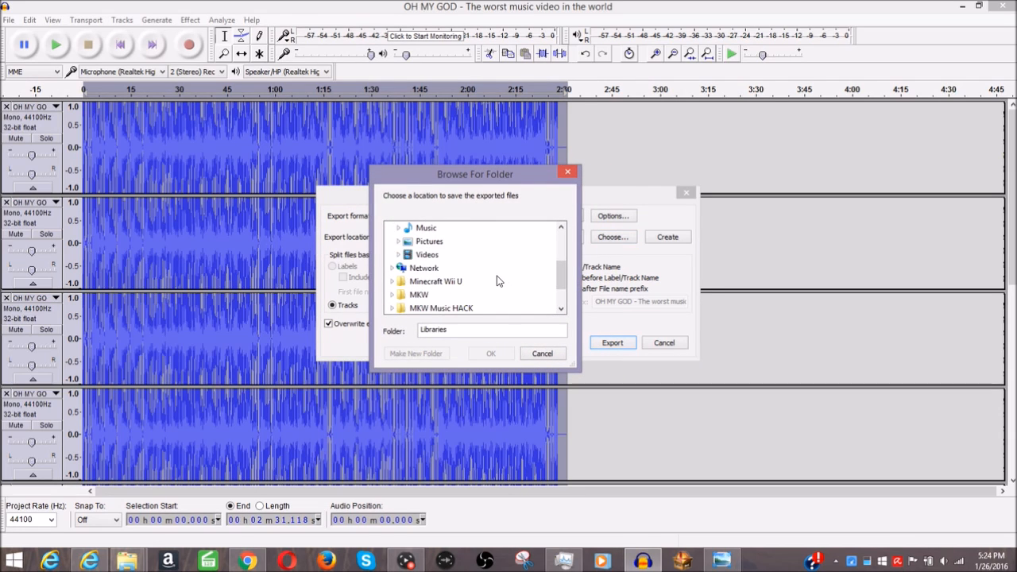
scroll(497, 280, "down", 1)
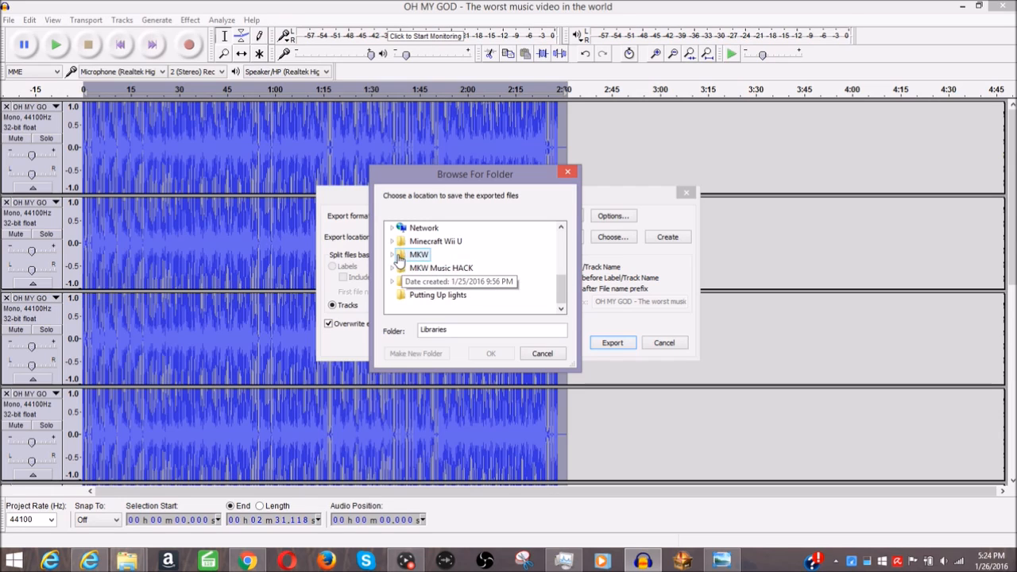
left_click(394, 255)
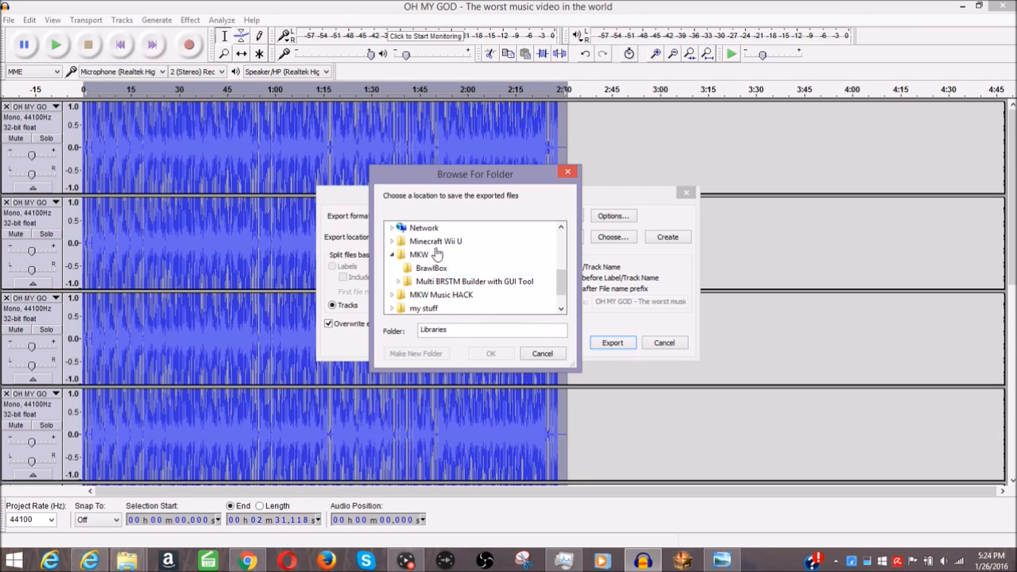
left_click(399, 282)
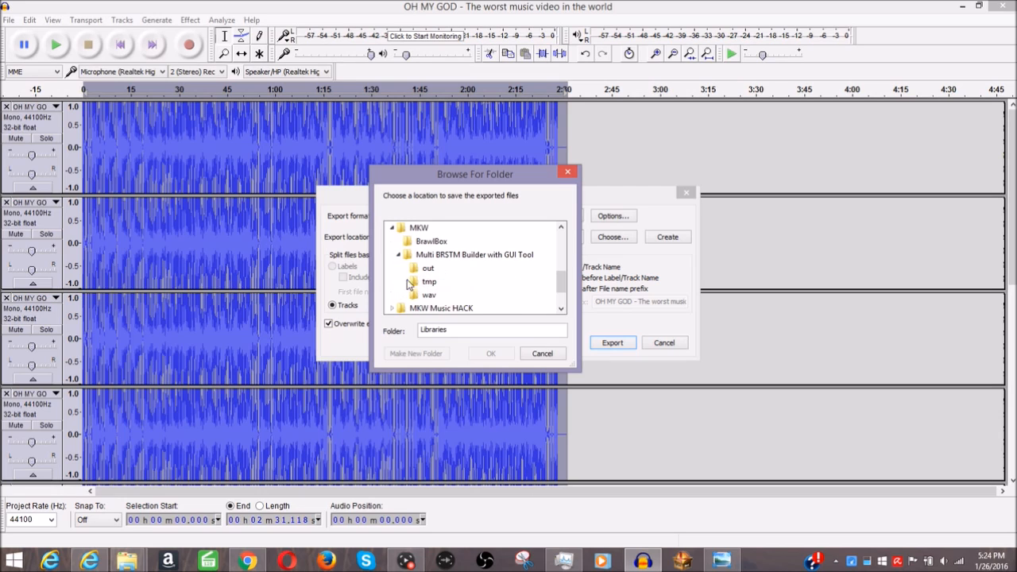
left_click(432, 298)
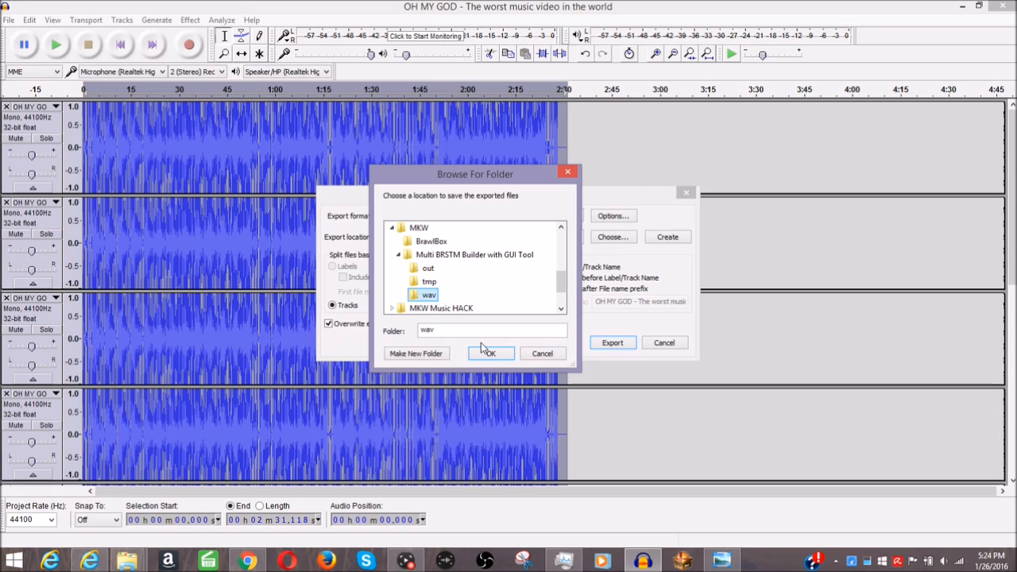
left_click(487, 354)
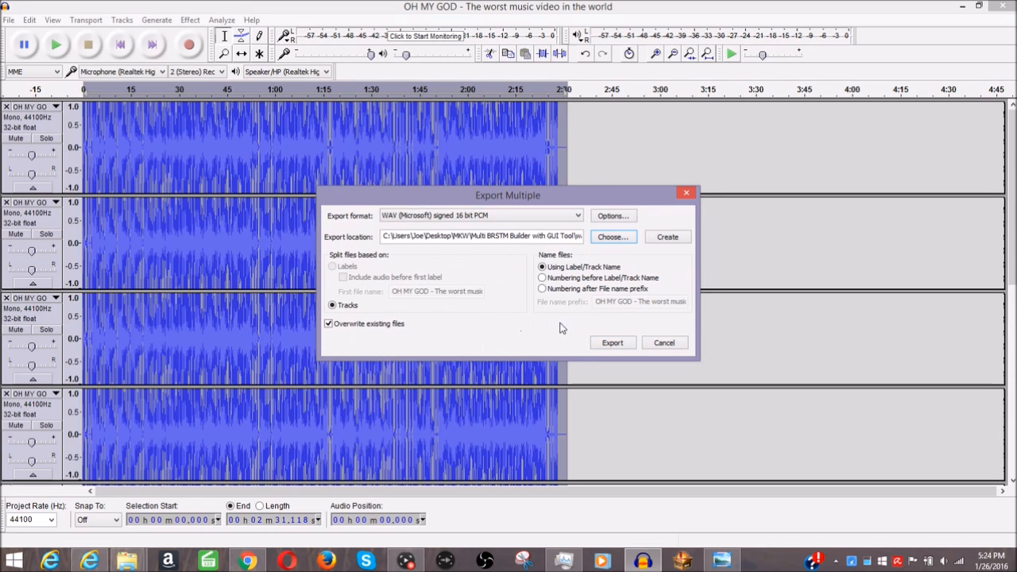
Step: Export all eight mono tracks as WAV files, accepting each track's metadata unchanged, and dismiss the export summary
left_click(610, 342)
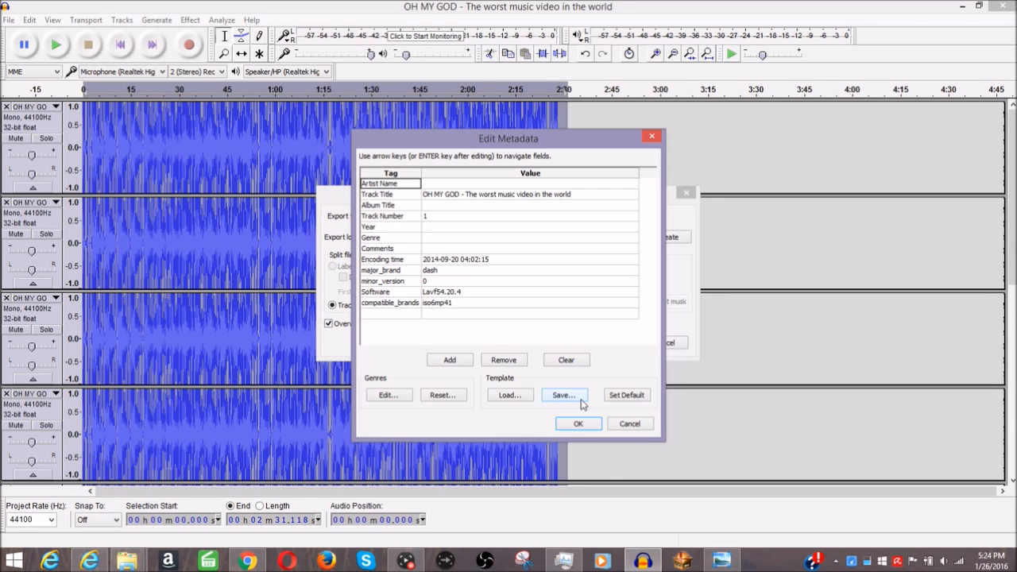
key("Return")
key("Return")
key("Return")
key("Return")
key("Return")
key("Return")
key("Return")
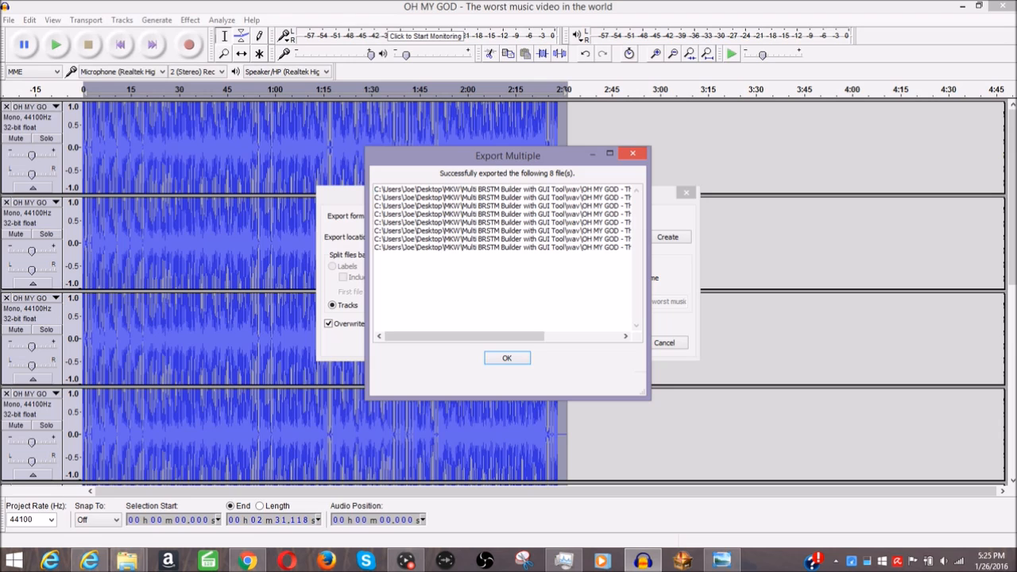
left_click(508, 358)
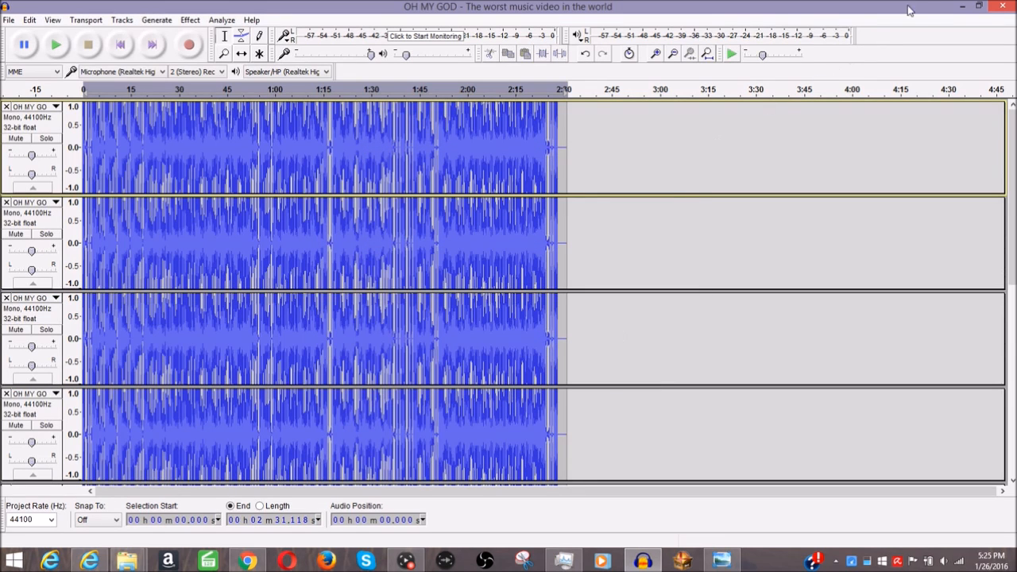
Step: Minimize Audacity and open the wav folder inside Multi BRSTM Builder with GUI Tool in File Explorer
left_click(961, 8)
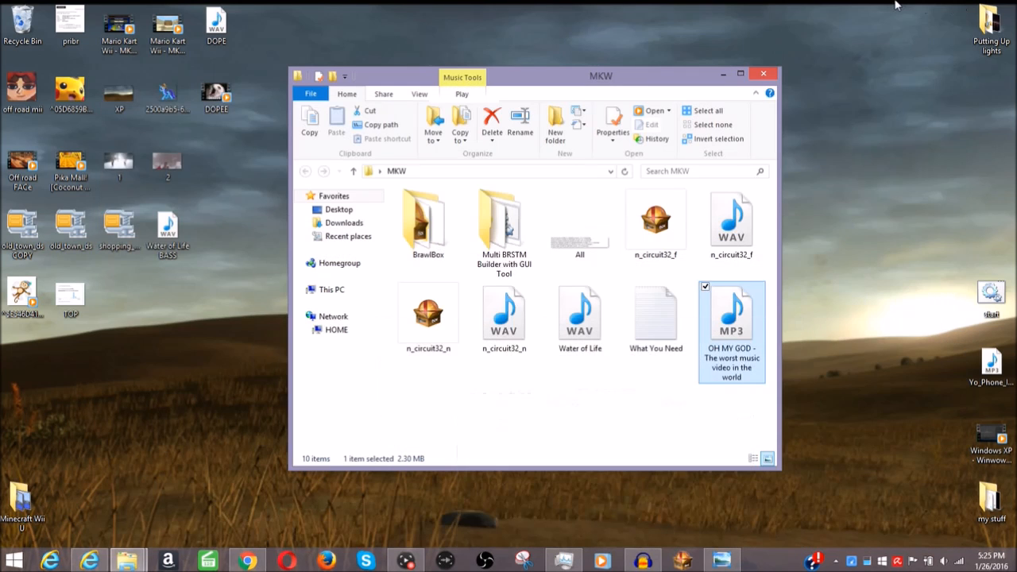
double_click(524, 251)
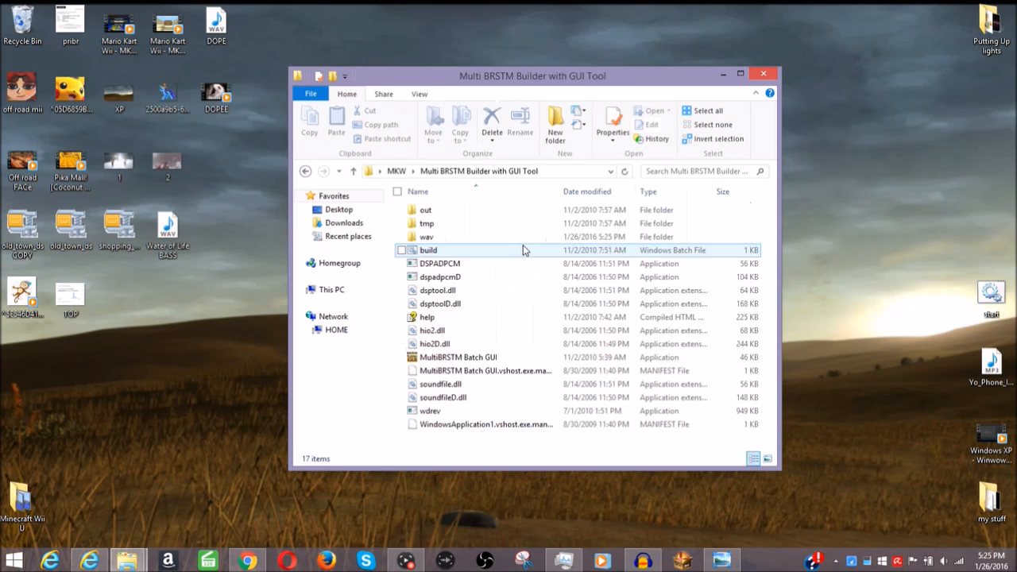
double_click(472, 242)
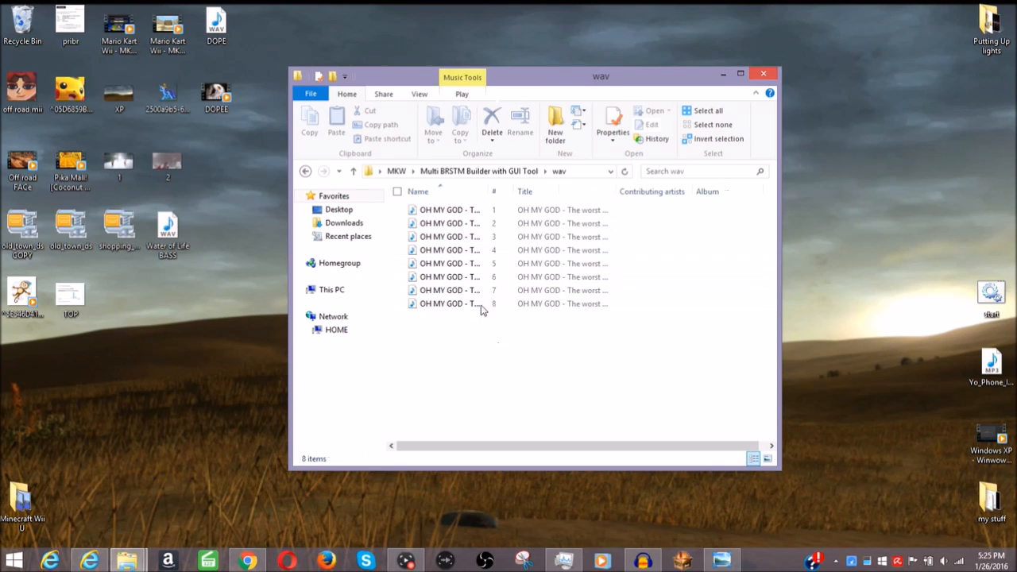
Step: Rename the first three exported WAV files as 1, 2 and 3
left_click(477, 210)
left_click(524, 134)
type("1")
left_click(459, 368)
left_click(450, 224)
left_click(521, 131)
type("2")
left_click(450, 237)
left_click(521, 131)
type("3")
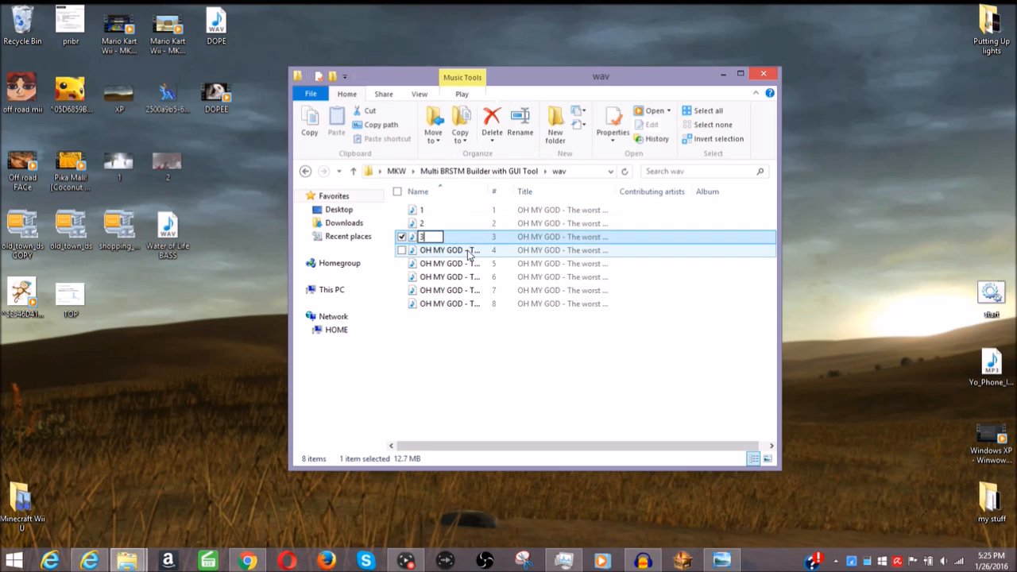
Step: Rename the fourth, fifth and sixth exported WAV files as 4, 5 and 6
left_click(469, 250)
left_click(521, 131)
type("4")
left_click(468, 263)
left_click(523, 132)
type("5")
left_click(468, 276)
left_click(520, 134)
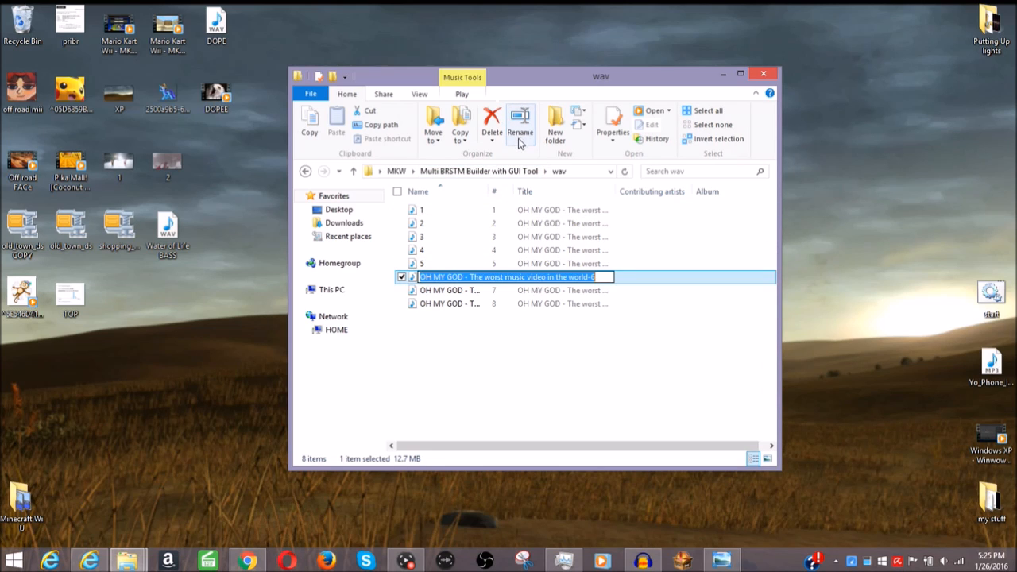
type("6")
Step: Rename the last two exported WAV files as 7 and 8
left_click(463, 290)
left_click(520, 132)
type("7")
left_click(447, 304)
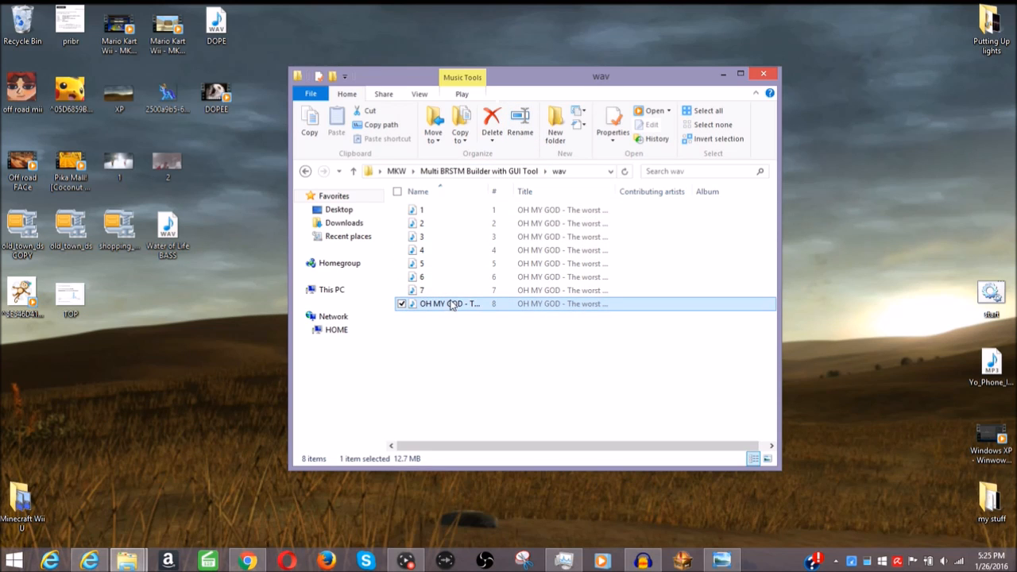
left_click(520, 132)
type("8")
left_click(500, 335)
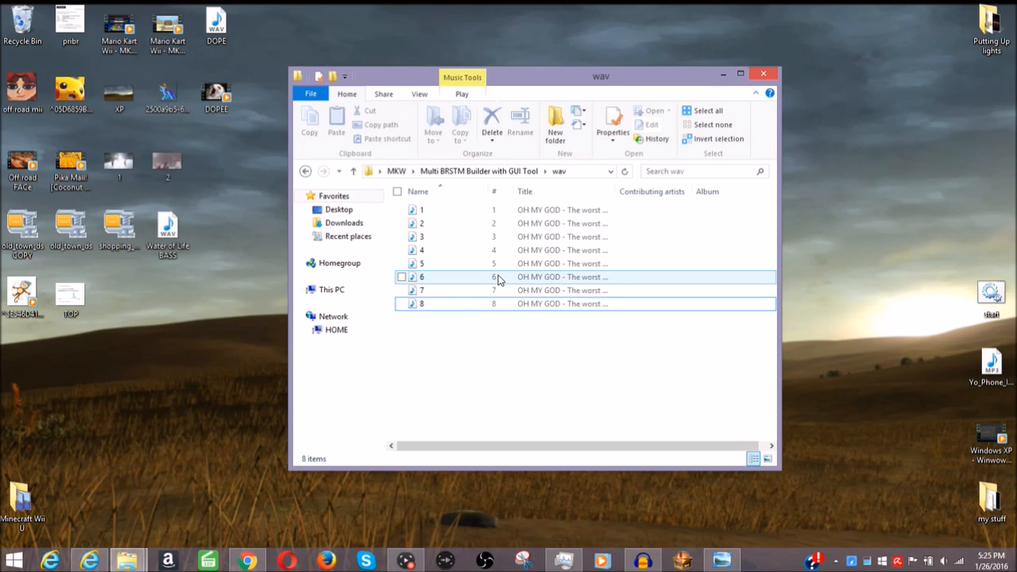
key("BackSpace")
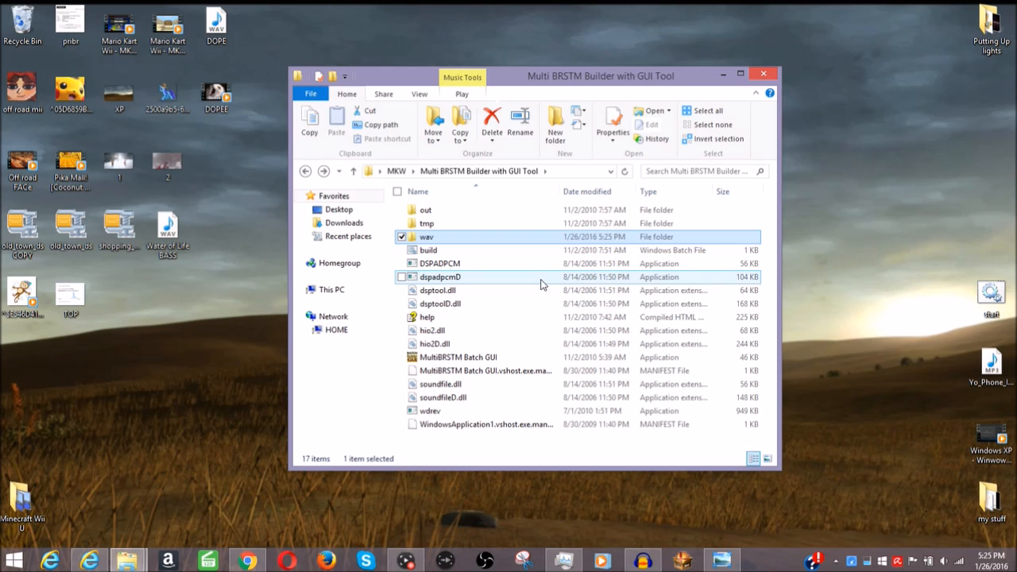
double_click(507, 359)
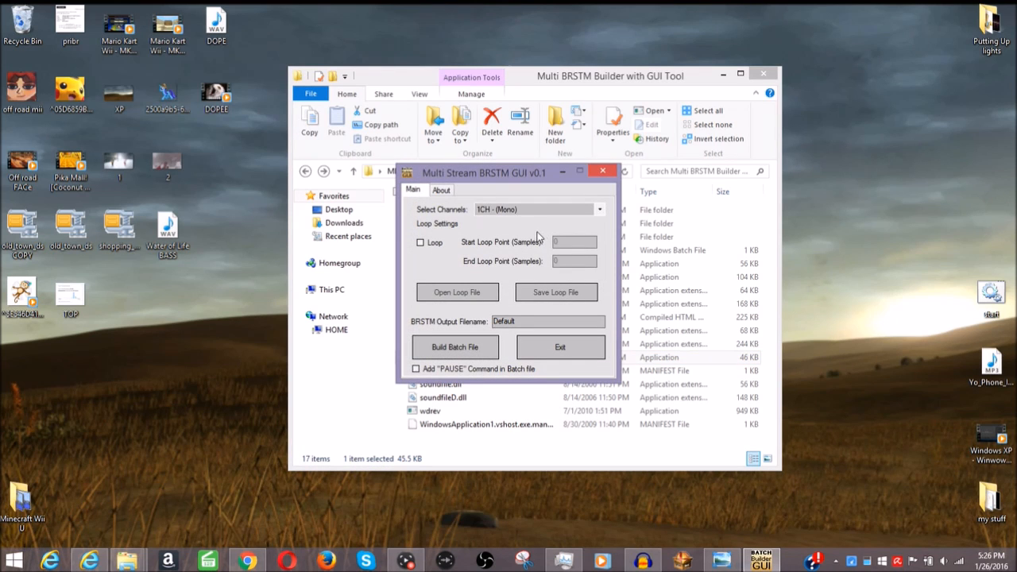
left_click(552, 211)
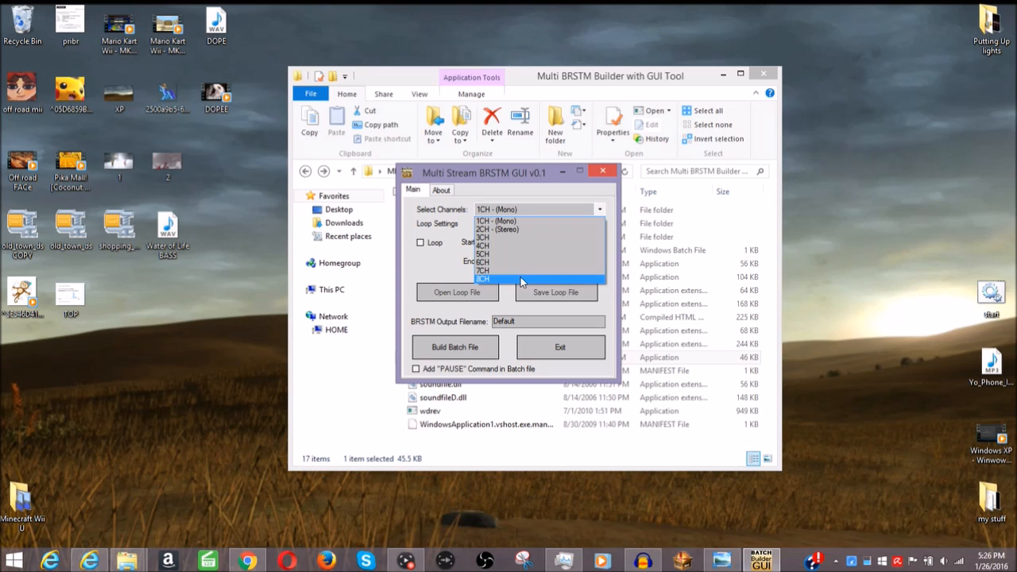
left_click(488, 278)
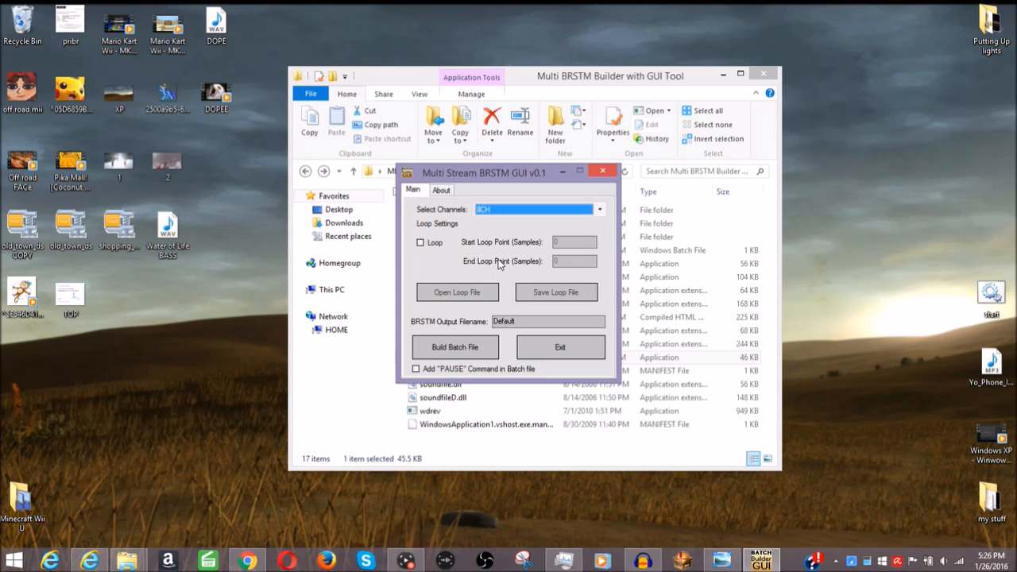
left_click(436, 245)
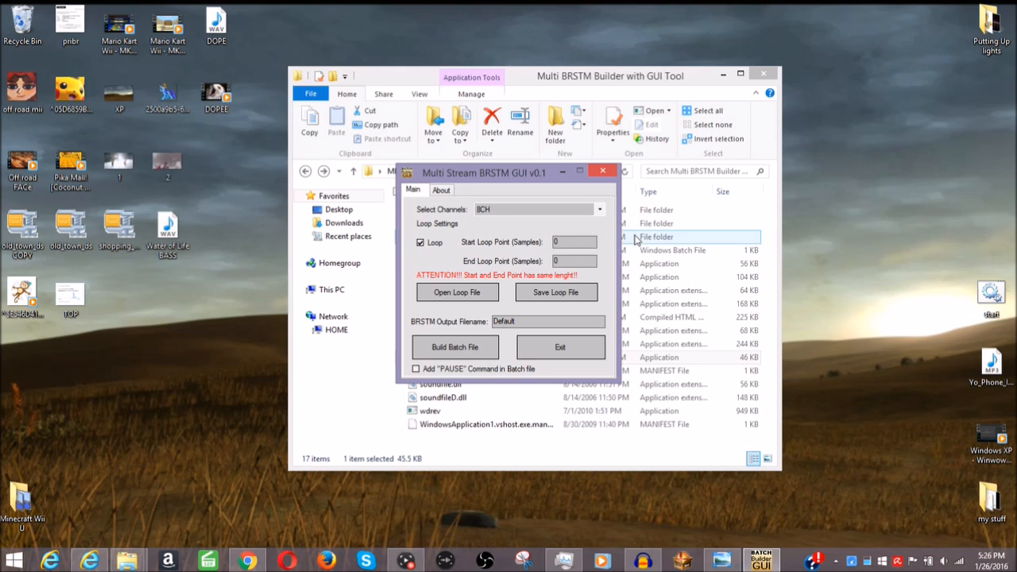
left_click(602, 173)
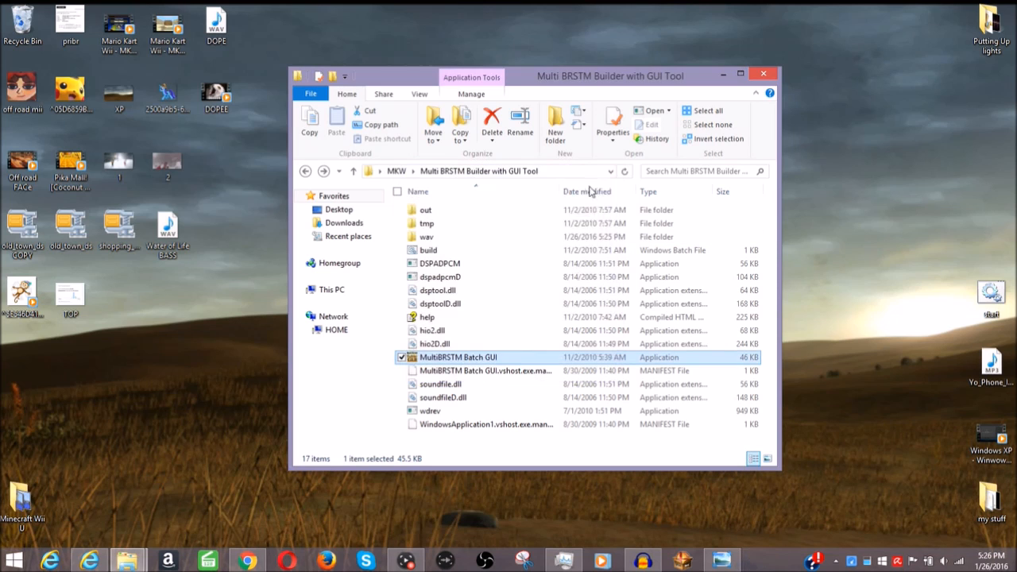
left_click(558, 239)
double_click(558, 239)
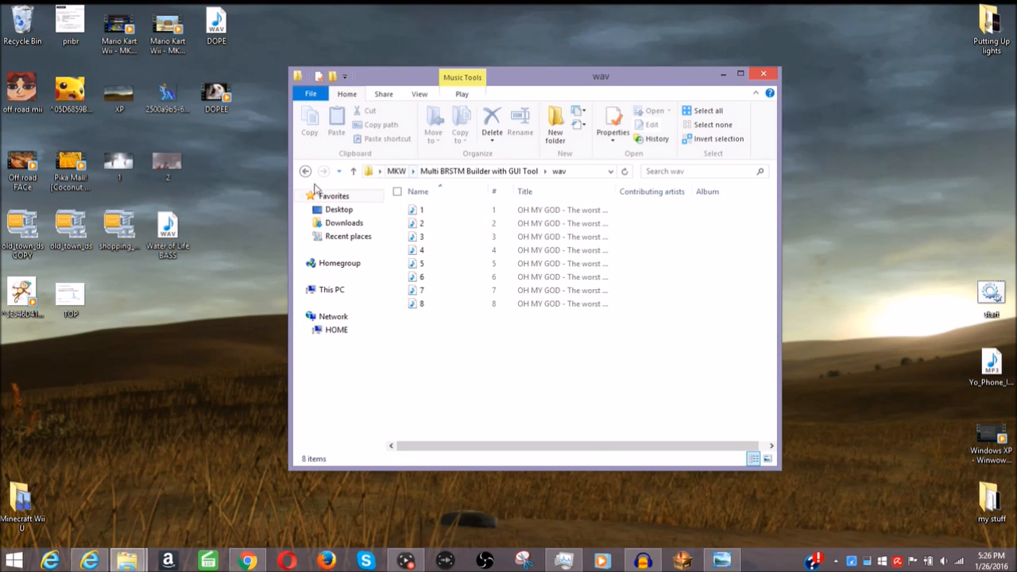
Step: Launch BrawlBox from its folder, minimize that folder, and place the wav folder window beside the program
mouse_move(127, 561)
left_click(76, 493)
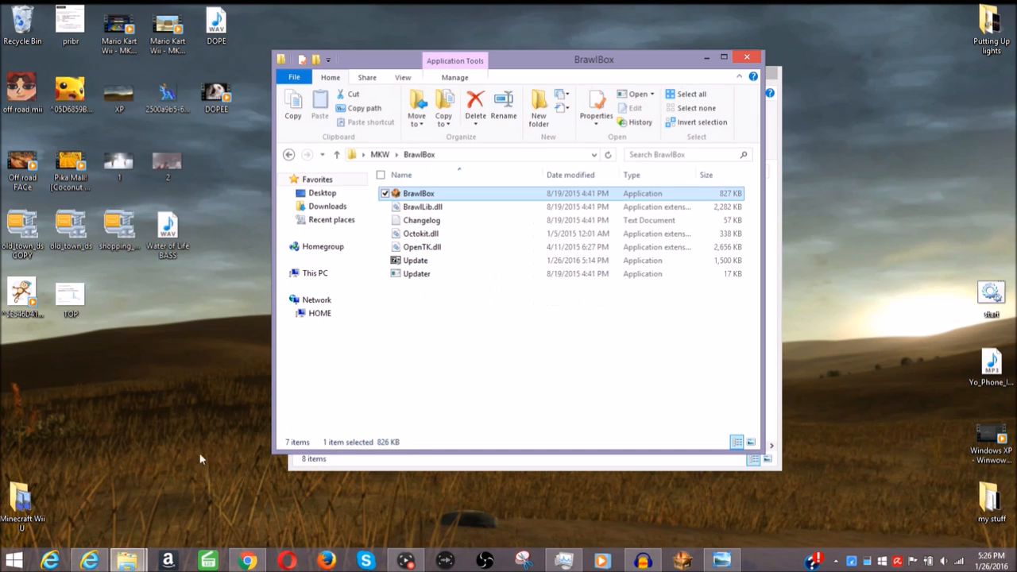
double_click(469, 194)
left_click(706, 59)
left_click_drag(601, 76, 803, 104)
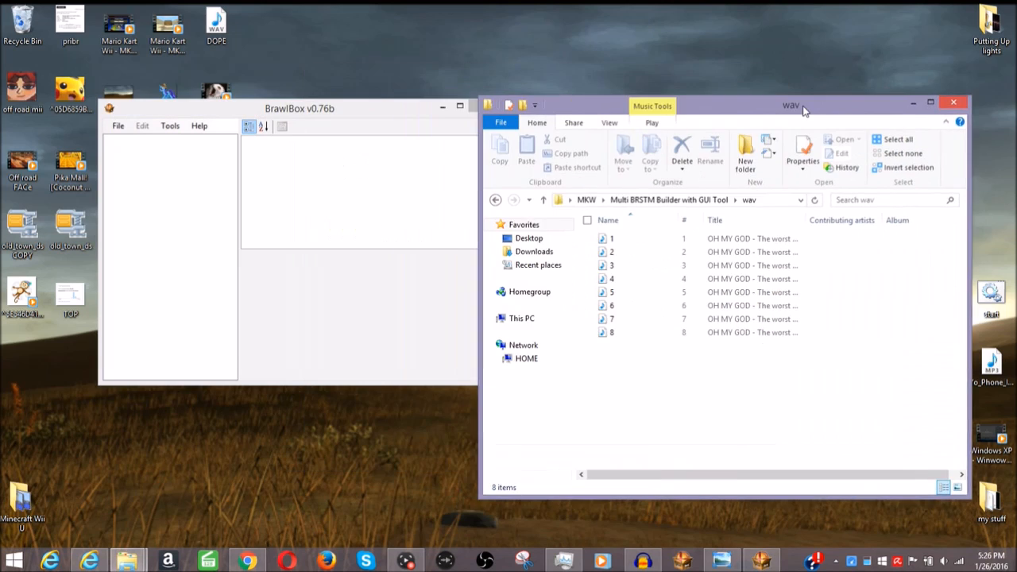
Step: Create a new BRSTM audio stream from WAV file 1 in the builder's wav folder, with the playback Loop option enabled
left_click(118, 125)
left_click(118, 125)
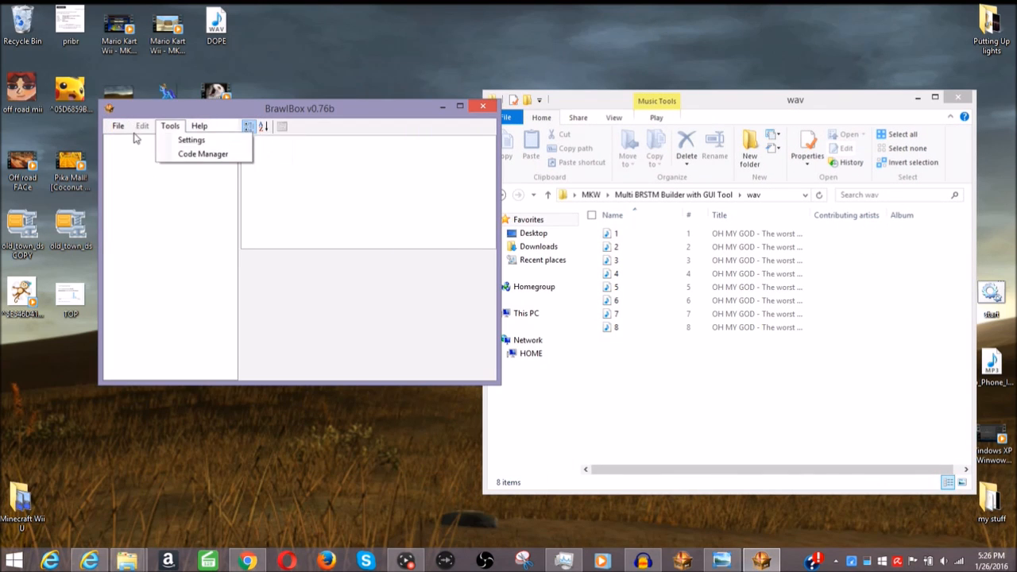
mouse_move(137, 140)
mouse_move(244, 155)
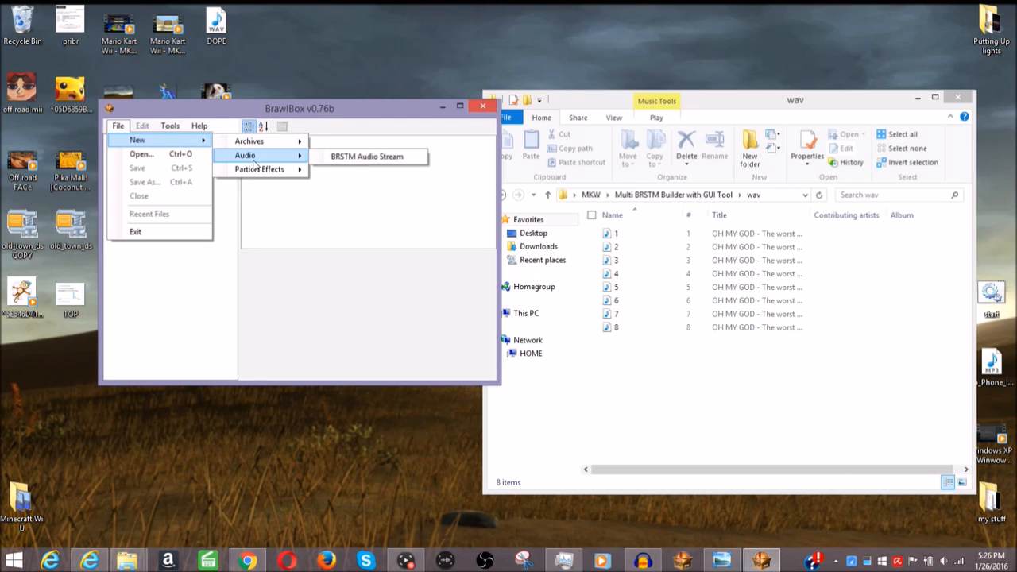
left_click(353, 159)
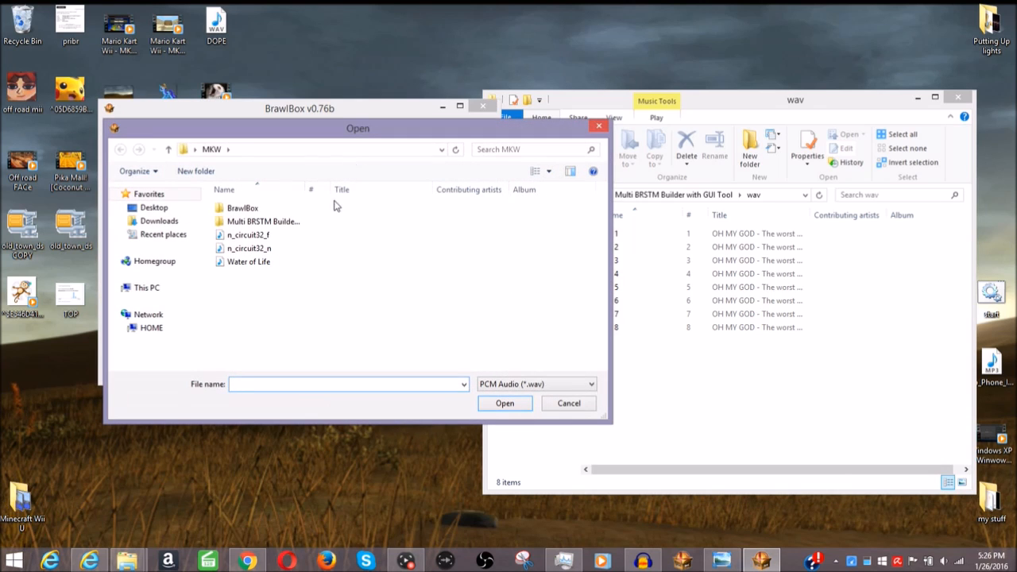
double_click(284, 222)
double_click(283, 234)
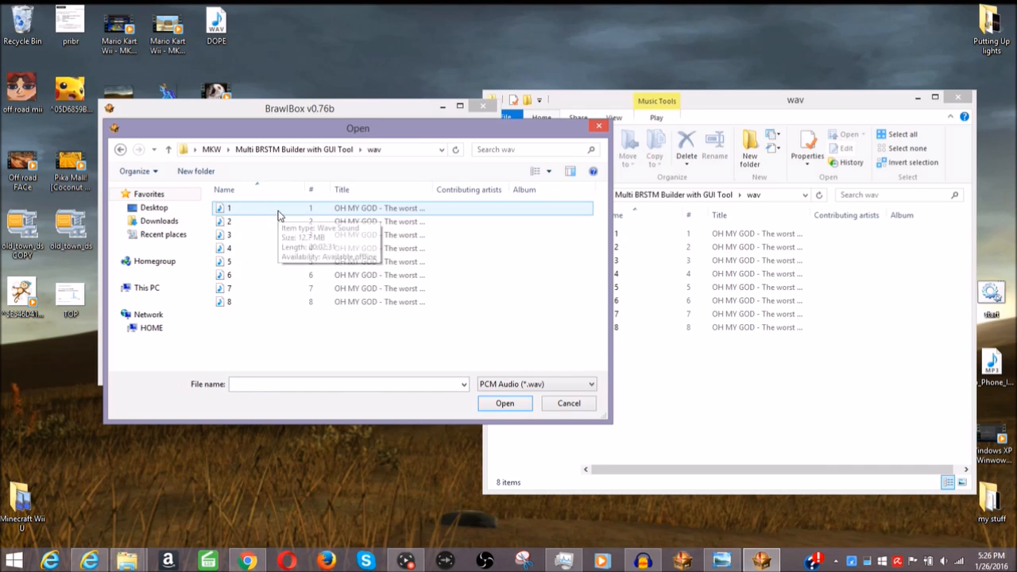
double_click(278, 214)
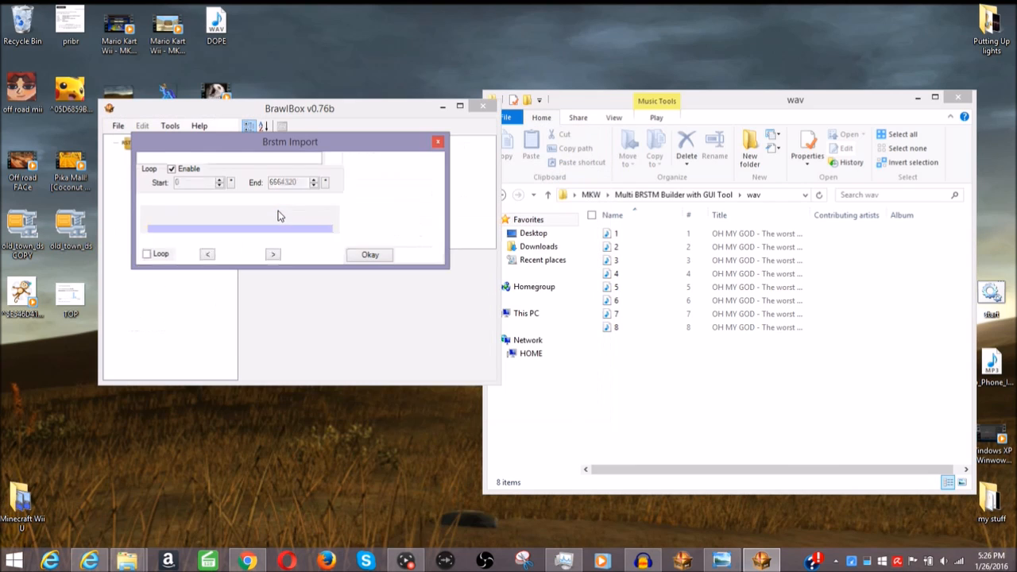
left_click(149, 254)
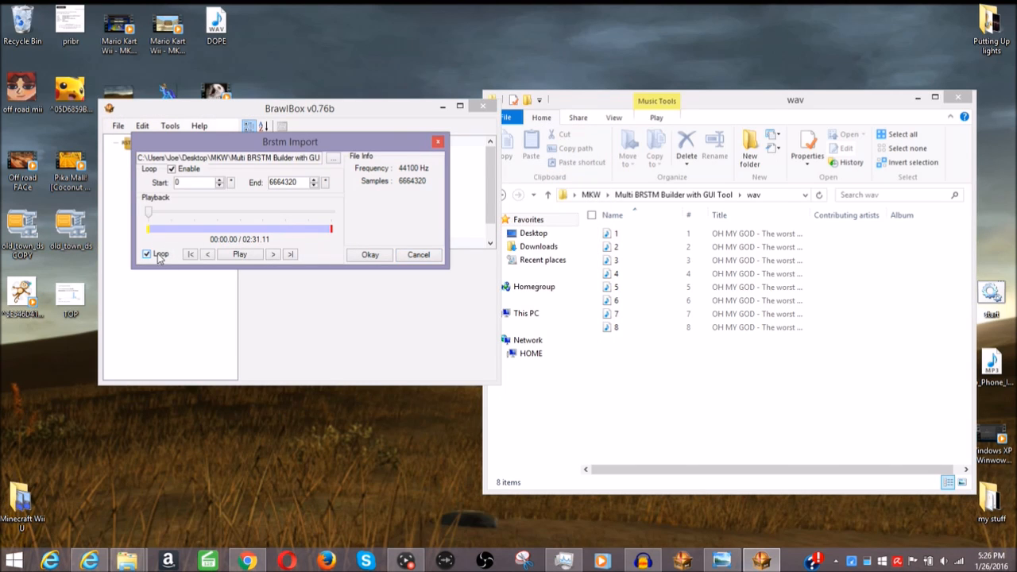
left_click(367, 255)
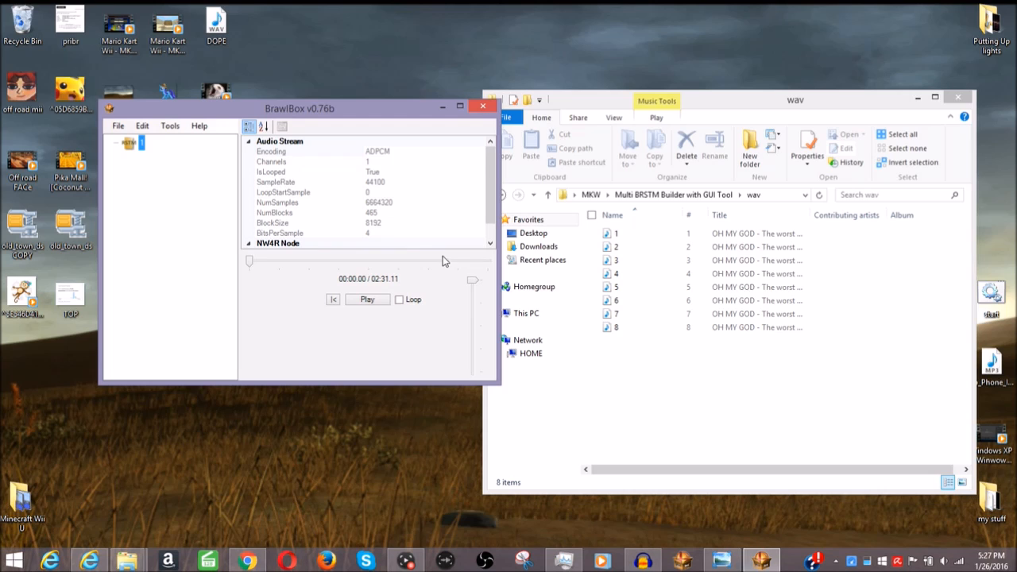
Step: Copy the new stream's NumSamples value and close BrawlBox
left_click(381, 193)
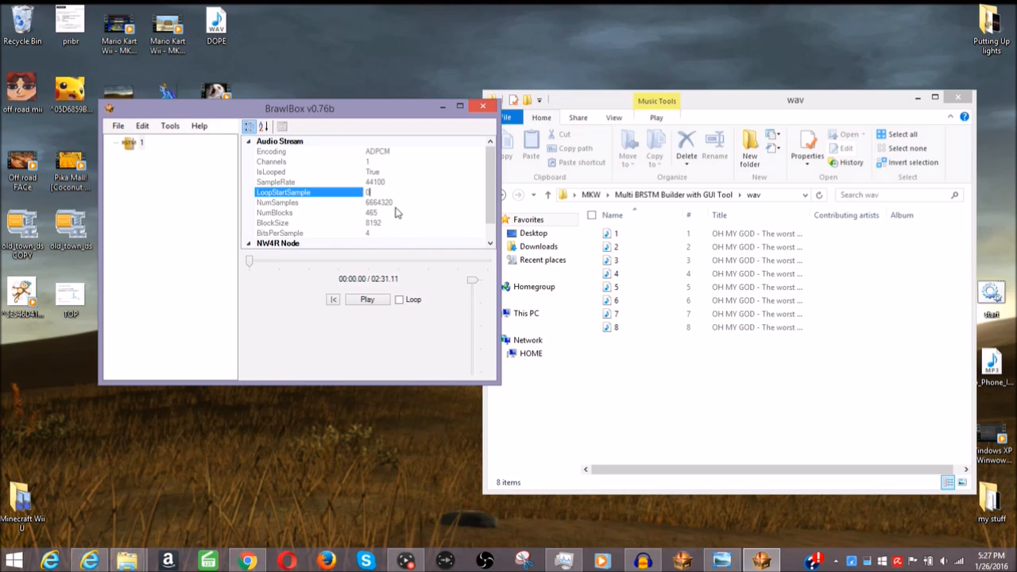
left_click(399, 203)
left_click_drag(404, 203, 377, 202)
right_click(368, 203)
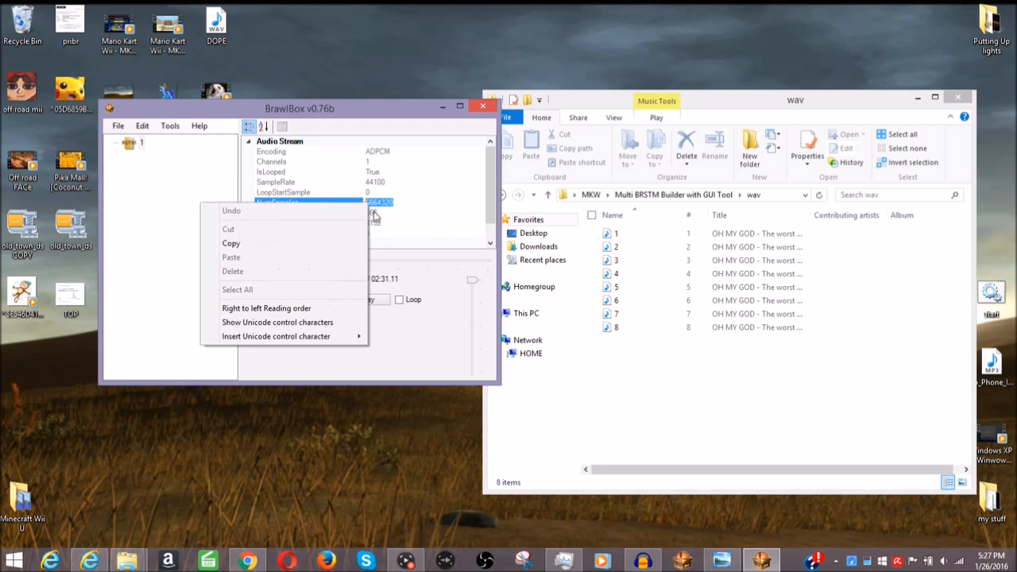
left_click(357, 244)
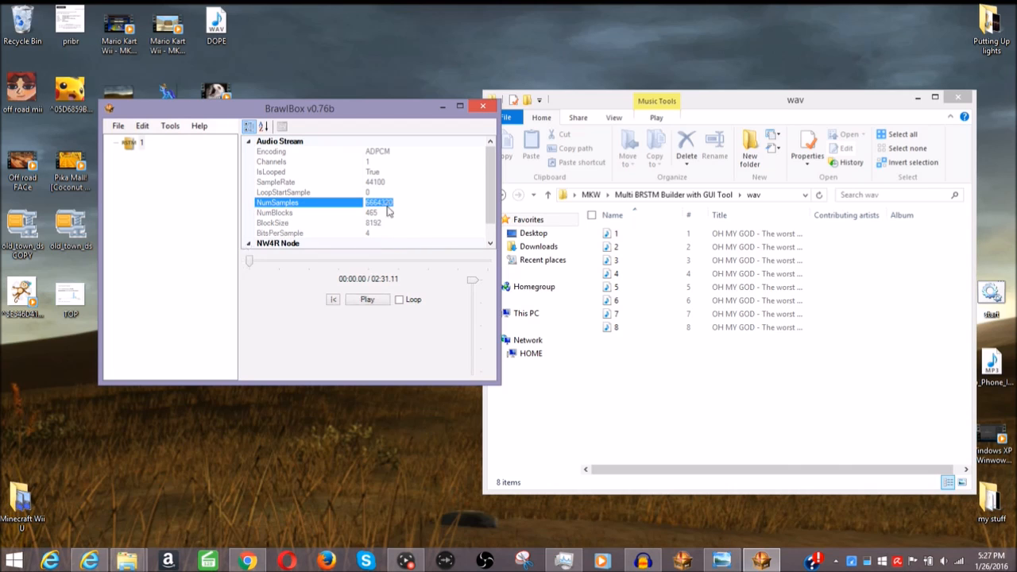
right_click(387, 205)
left_click(333, 248)
left_click_drag(427, 117, 375, 119)
left_click(431, 109)
Step: Launch MultiBRSTM Batch GUI from the Multi BRSTM Builder folder and set the channels to 8CH
left_click(499, 195)
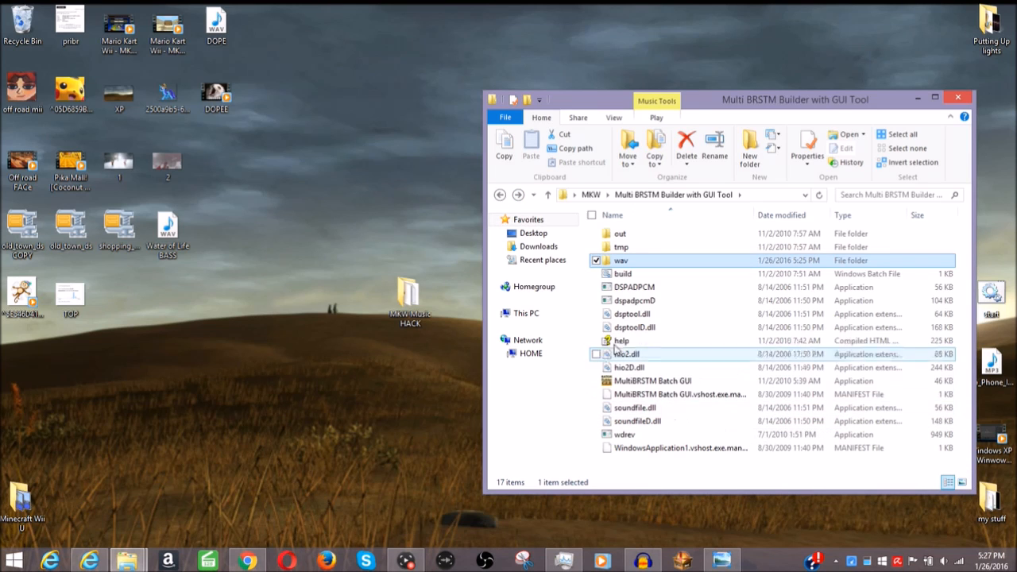
double_click(683, 381)
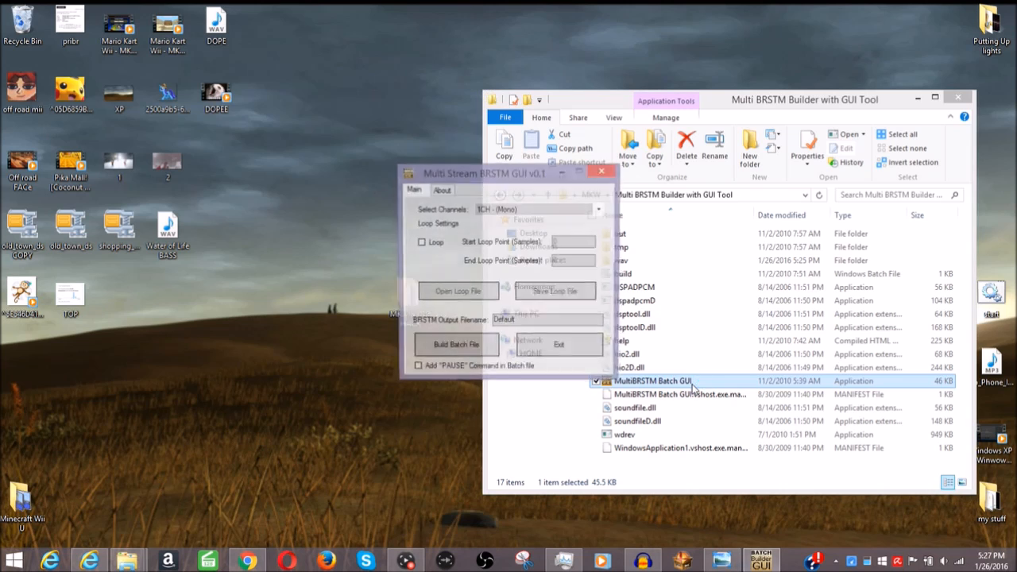
left_click(567, 210)
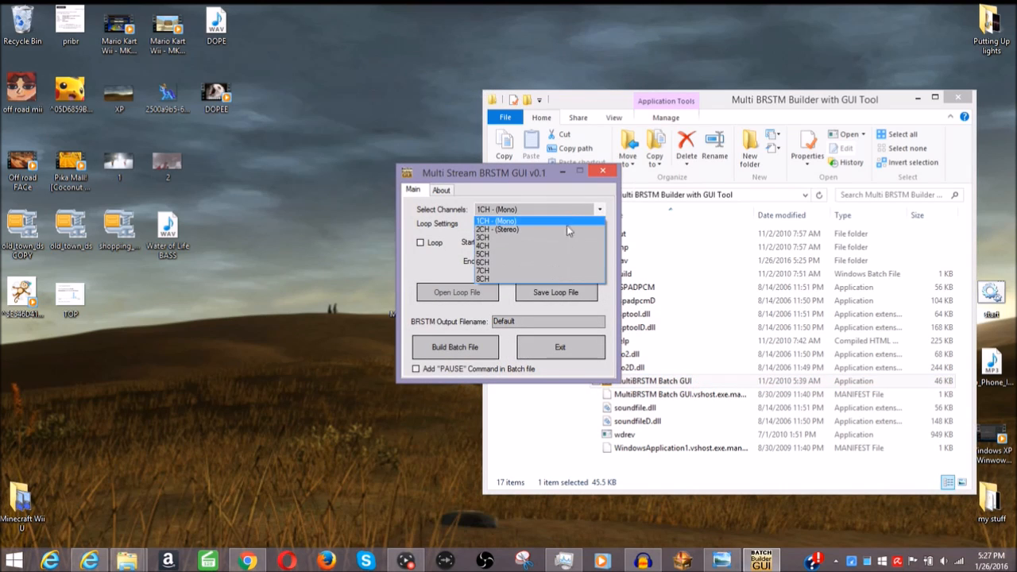
left_click(547, 279)
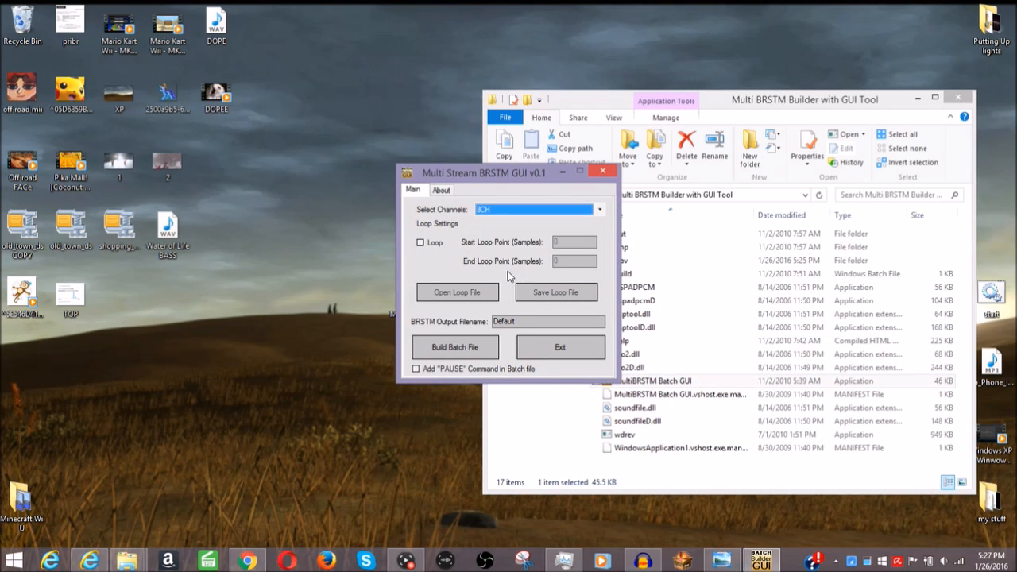
Step: Enable looping and paste the copied sample count, 6664320, as the end loop point
left_click(421, 242)
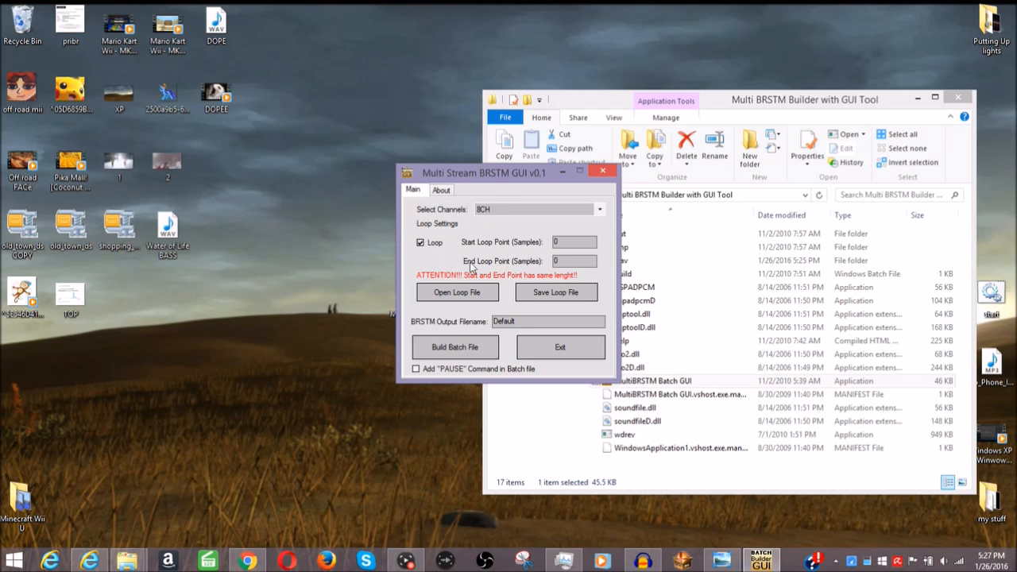
double_click(565, 242)
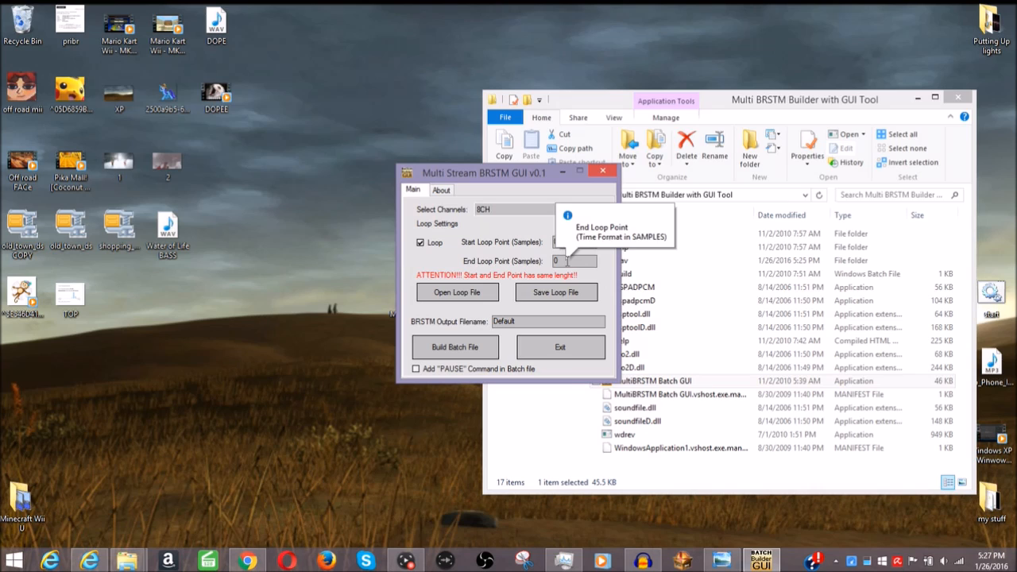
double_click(566, 261)
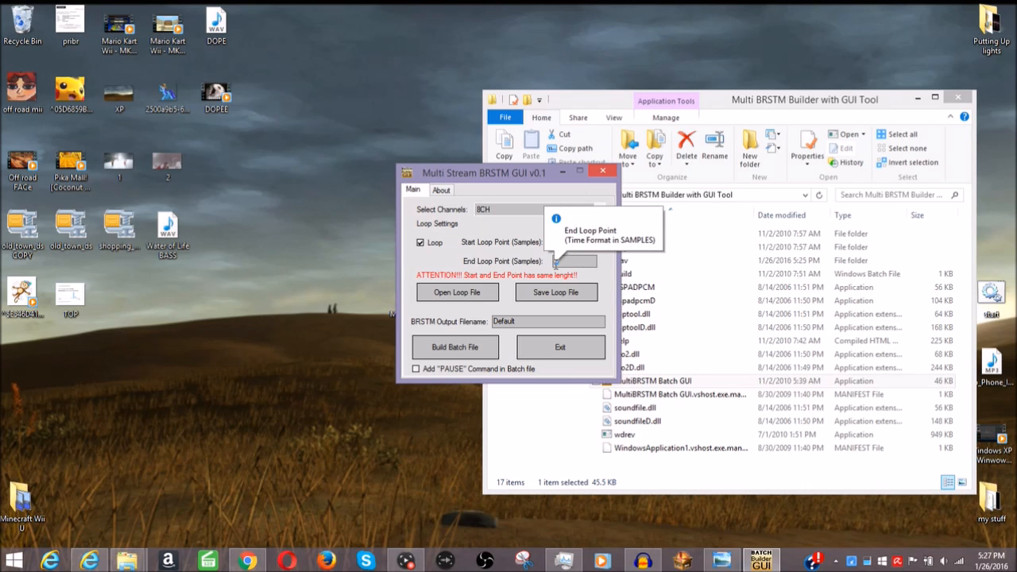
right_click(556, 263)
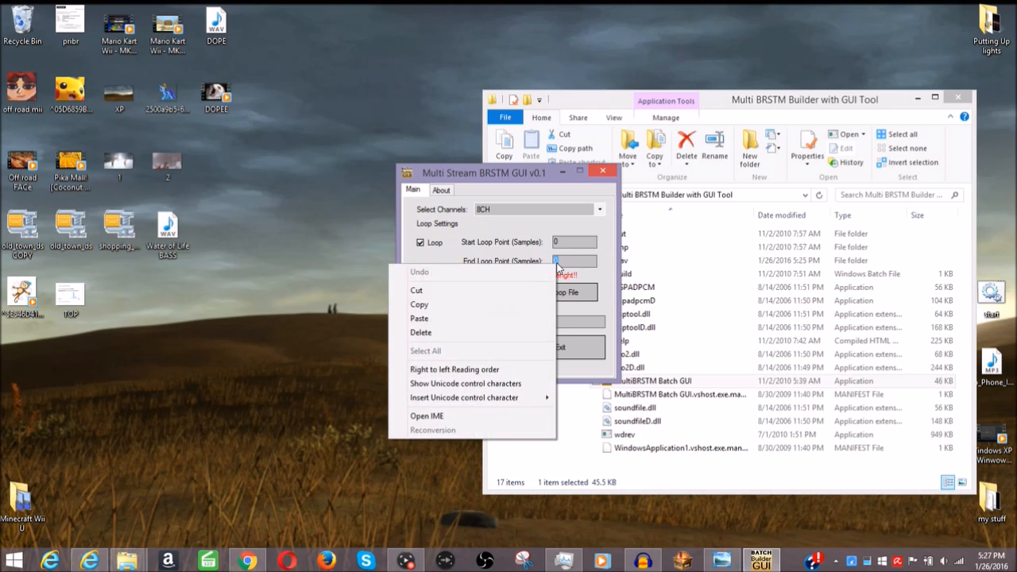
left_click(500, 318)
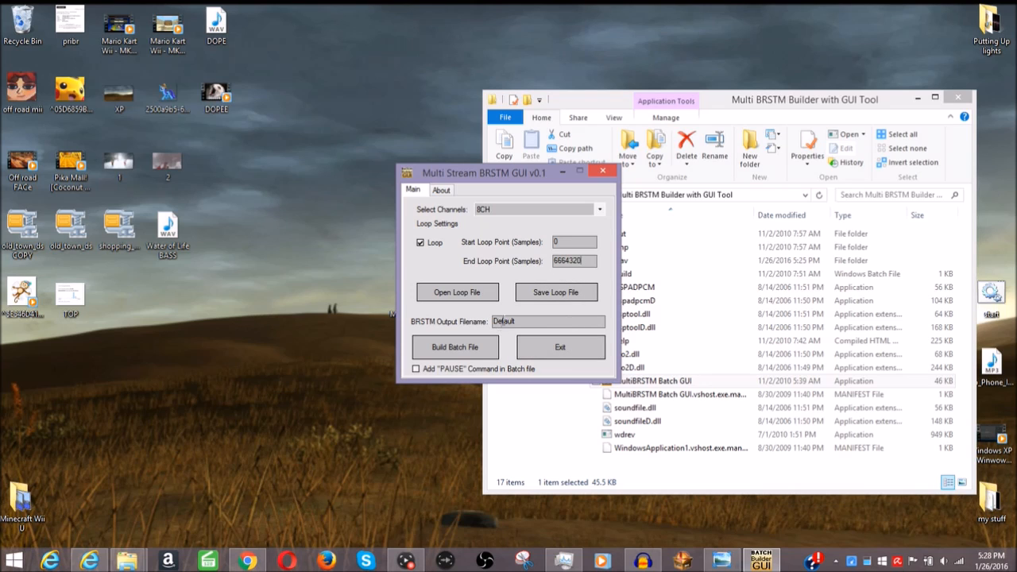
Step: Copy Koopa Cape's music file name from the MKWii file names list in Chrome and set the BRSTM output filename to STRM_N_WATER_N
left_click_drag(533, 321, 462, 321)
left_click(247, 561)
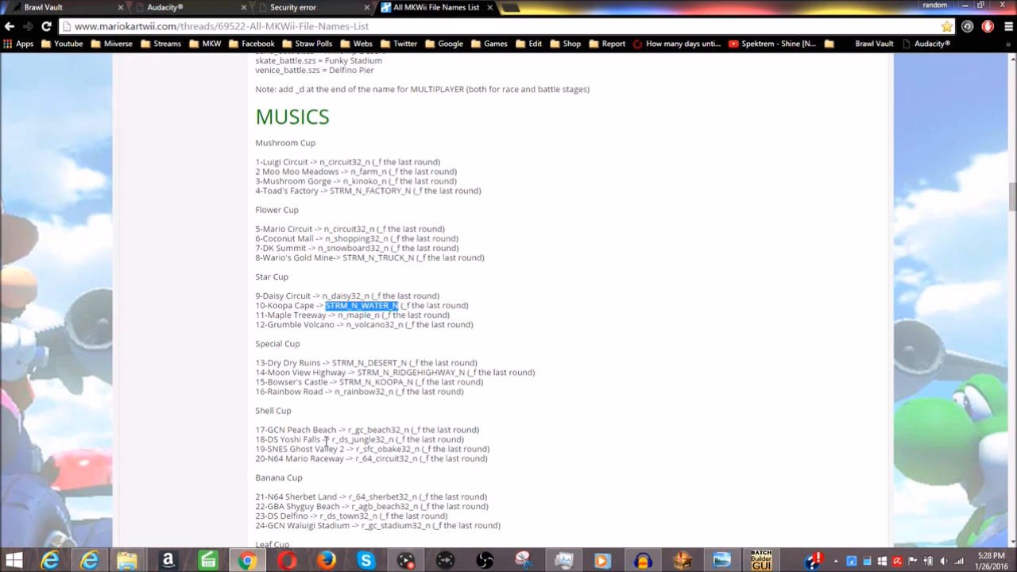
left_click(366, 309)
right_click(365, 312)
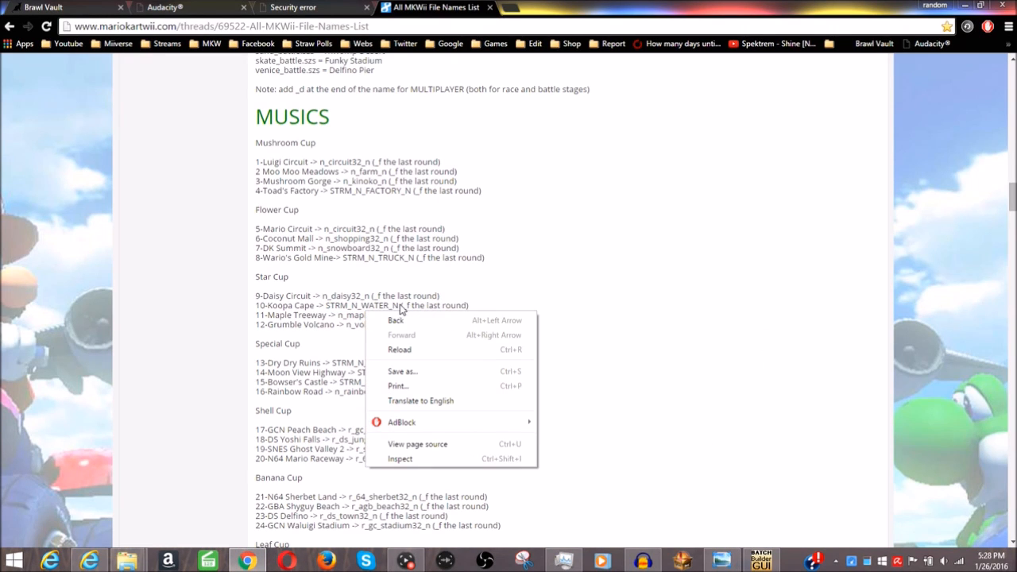
left_click(397, 307)
mouse_move(399, 305)
left_mouse_down()
mouse_move(369, 317)
mouse_move(326, 306)
mouse_move(397, 306)
left_mouse_up()
right_click(398, 309)
left_click(421, 318)
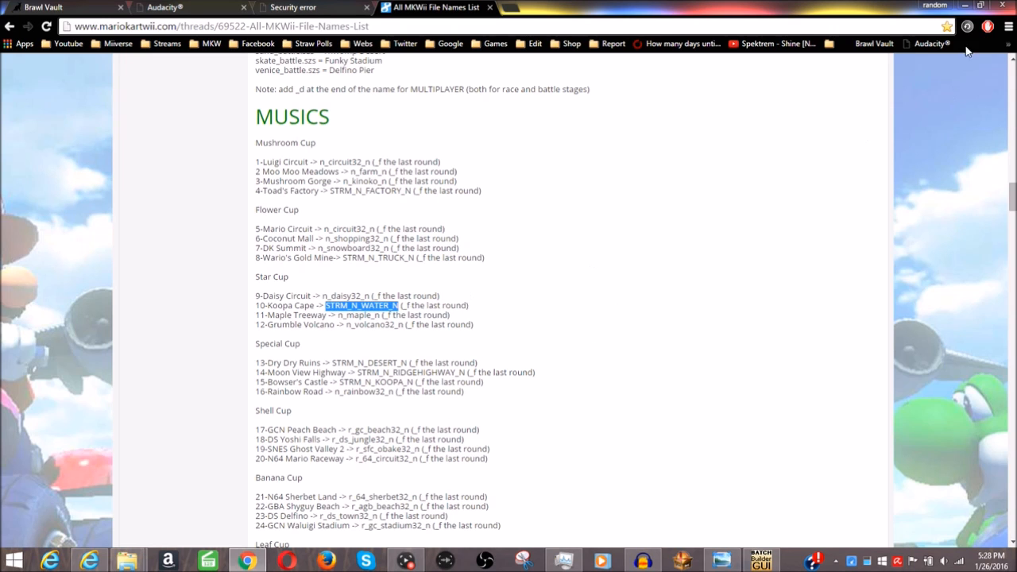
left_click(961, 7)
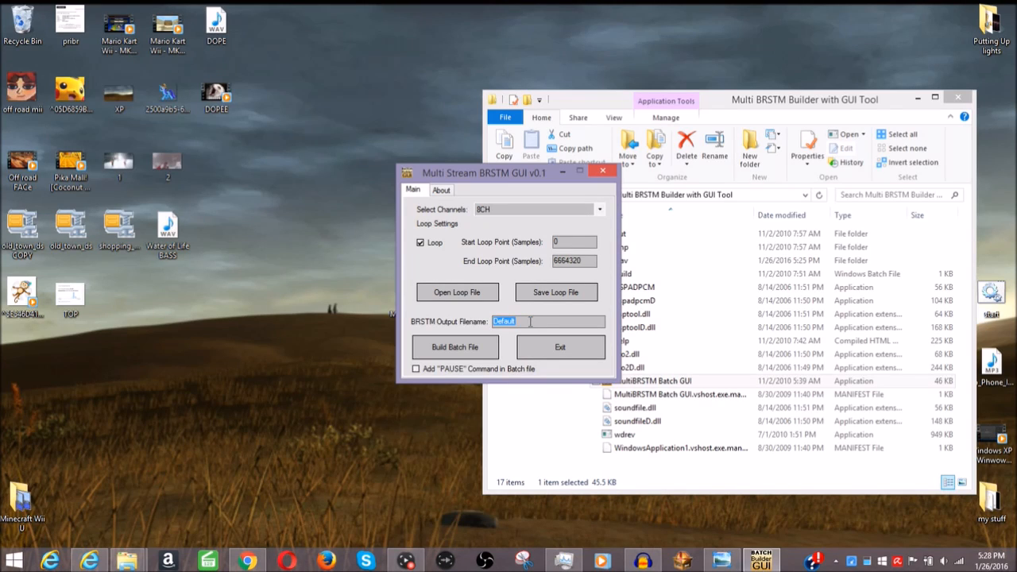
right_click(527, 321)
left_click(501, 378)
Step: Build the batch file for the eight-channel BRSTM and close Multi Stream BRSTM GUI
left_click(457, 359)
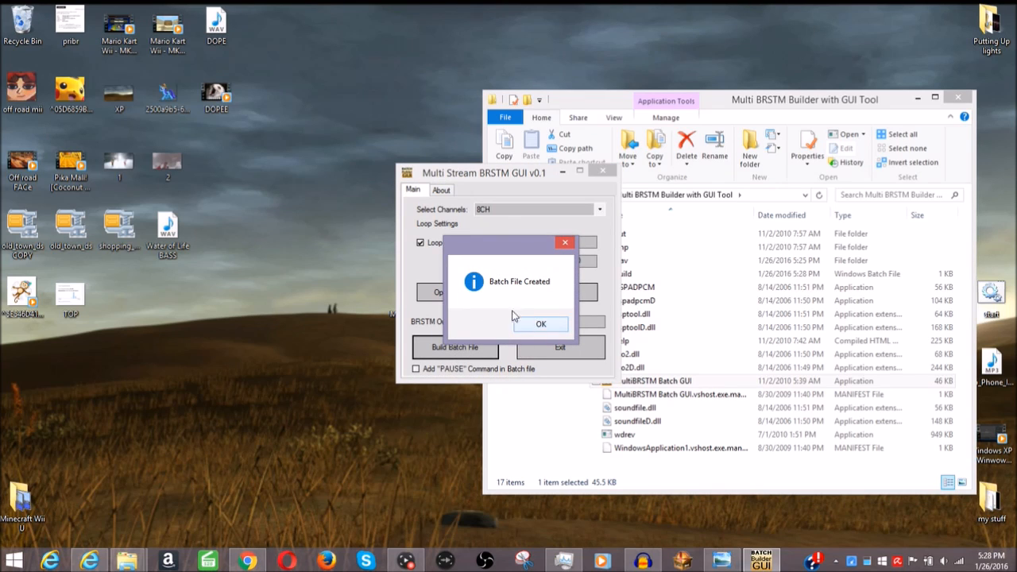
left_click(539, 326)
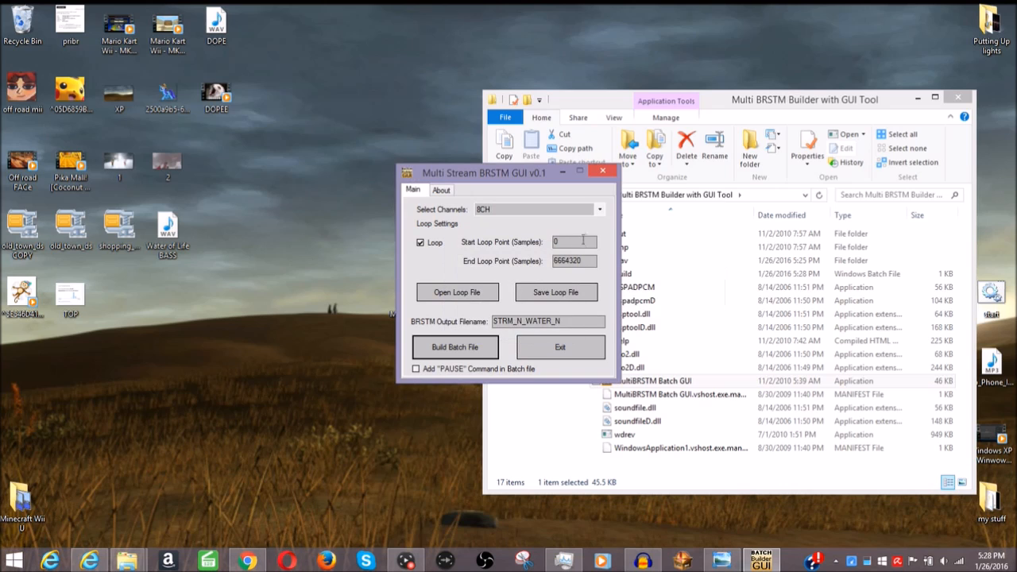
left_click(602, 174)
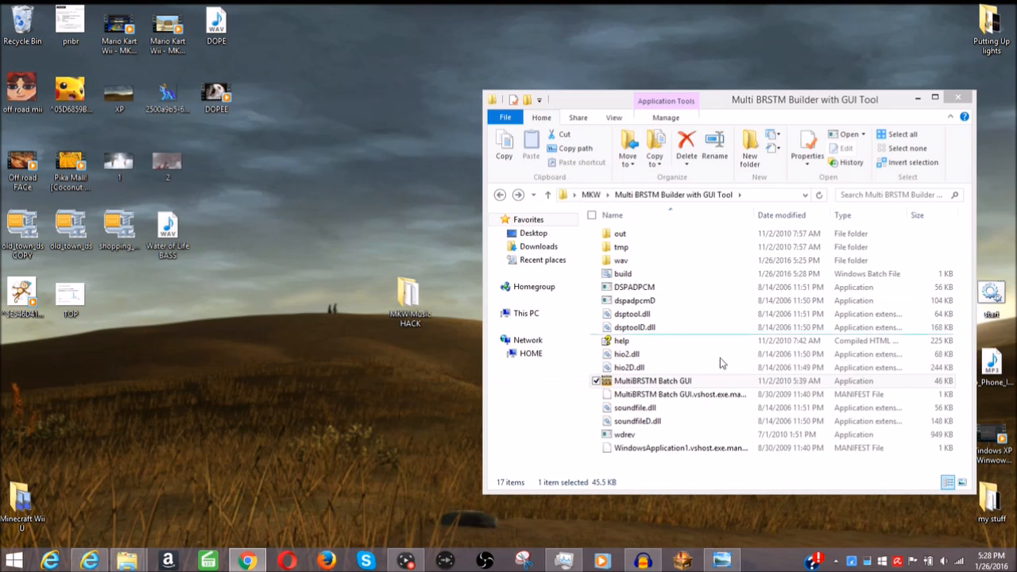
Step: Run the build batch file in the Multi BRSTM Builder folder and open the out folder
left_click(677, 276)
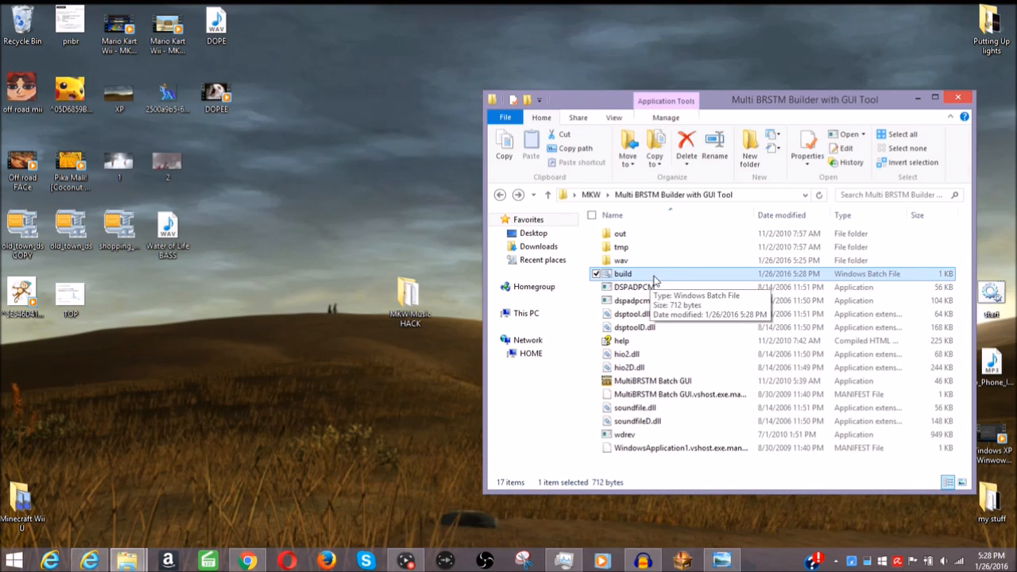
double_click(656, 278)
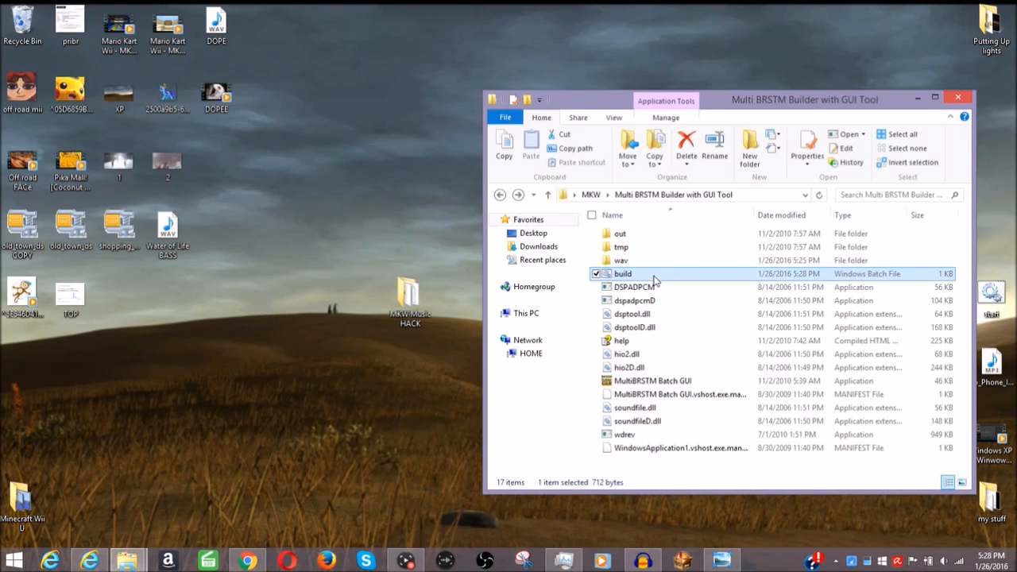
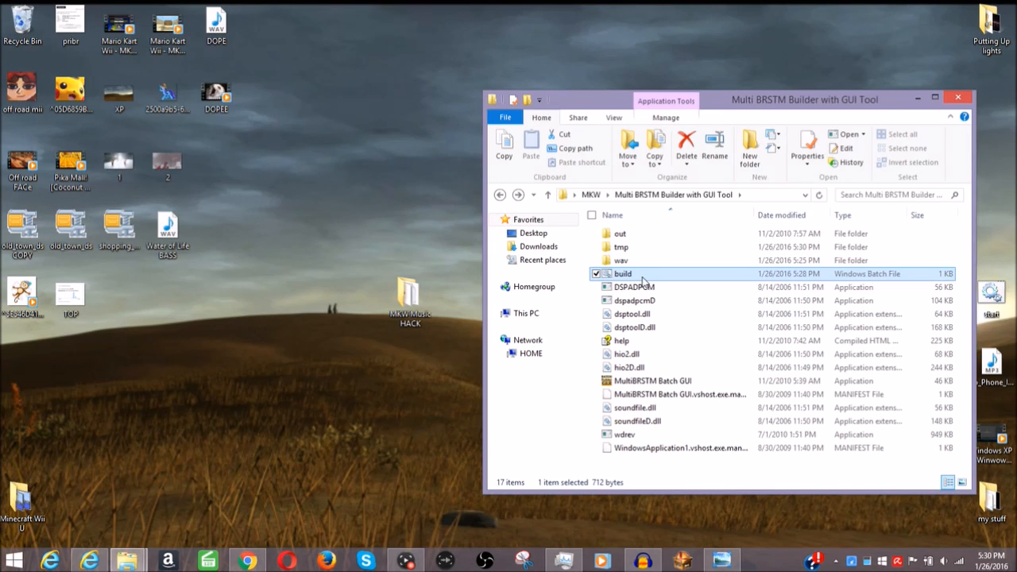
double_click(620, 234)
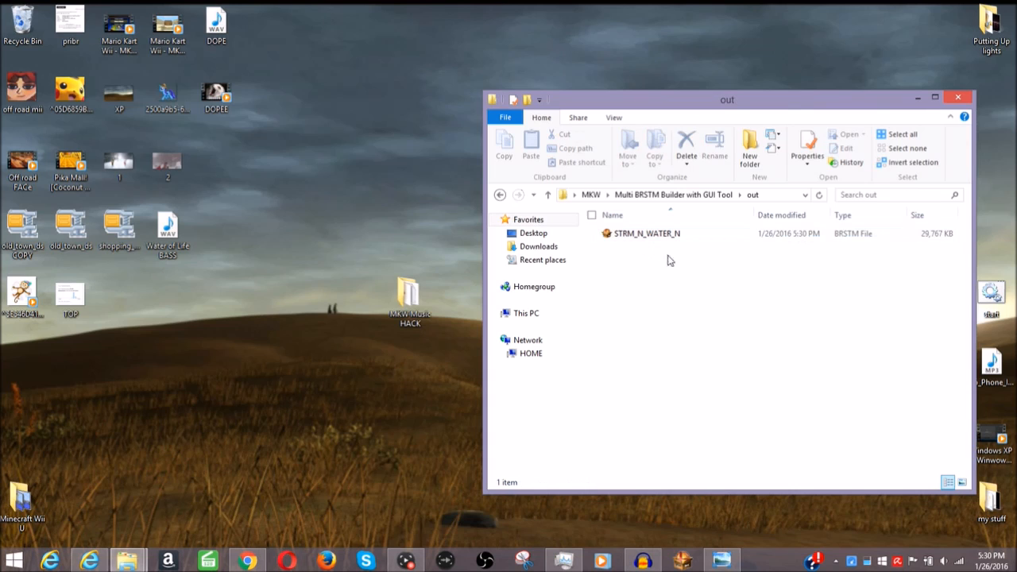
left_click(499, 195)
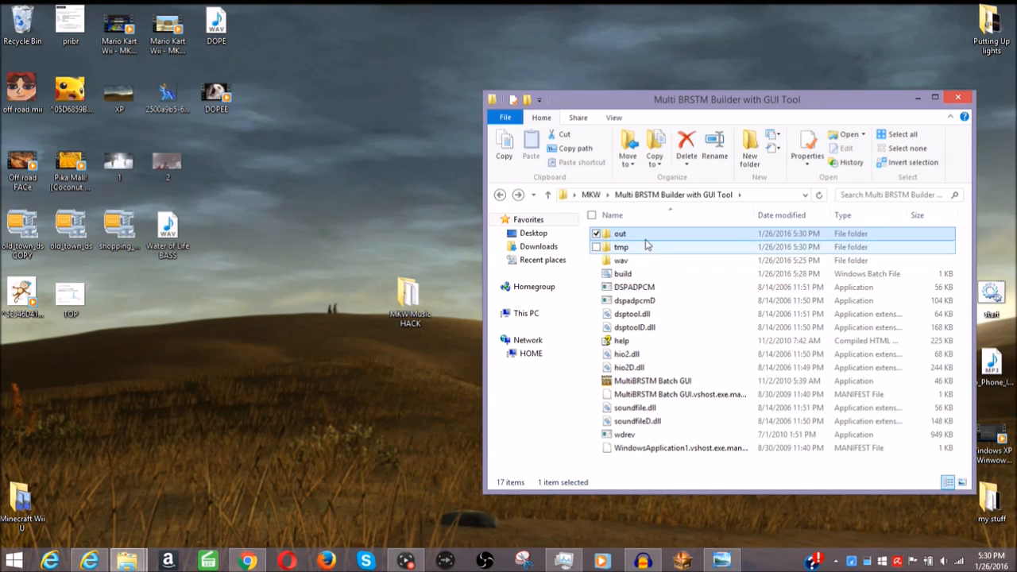
double_click(644, 237)
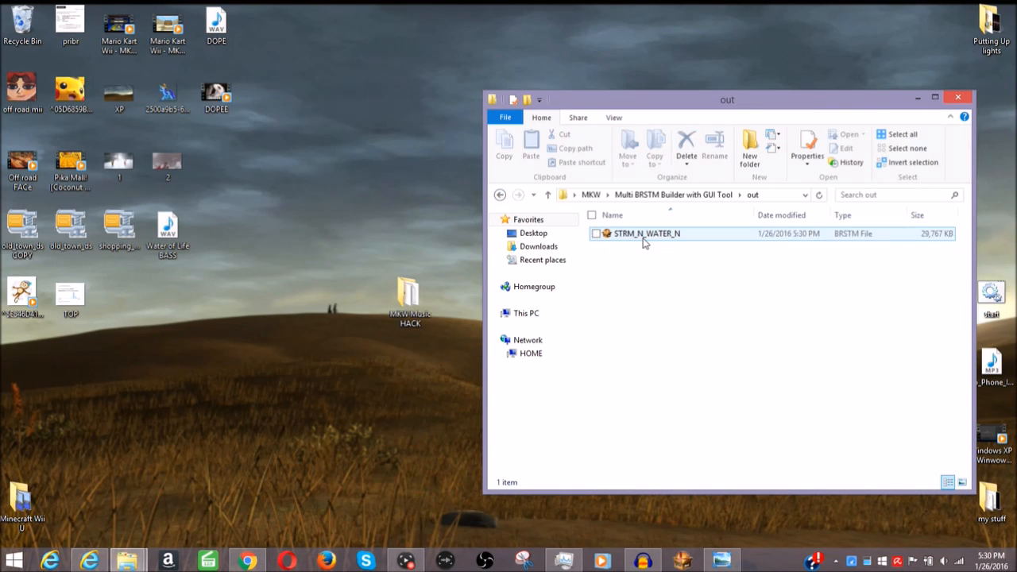
Step: Open STRM_N_WATER_N from the out folder in BrawlBox and move its window toward the middle of the desktop
left_click(647, 233)
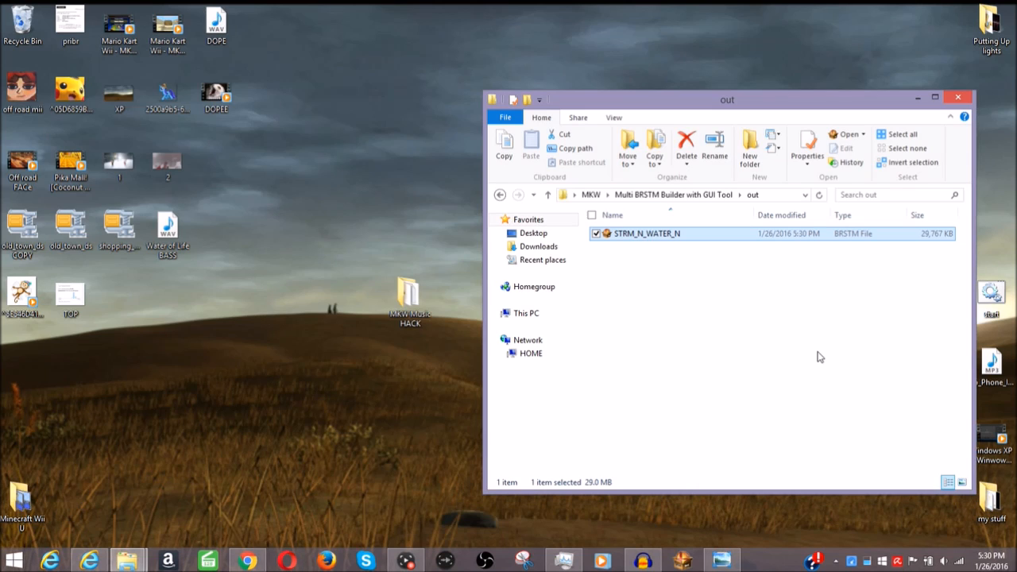
double_click(656, 236)
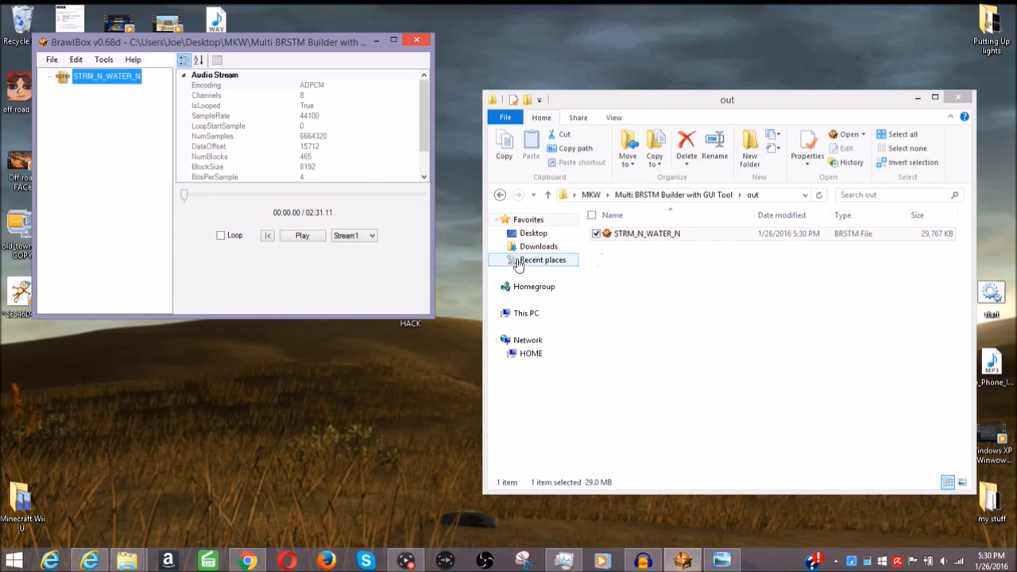
left_click_drag(274, 39, 509, 89)
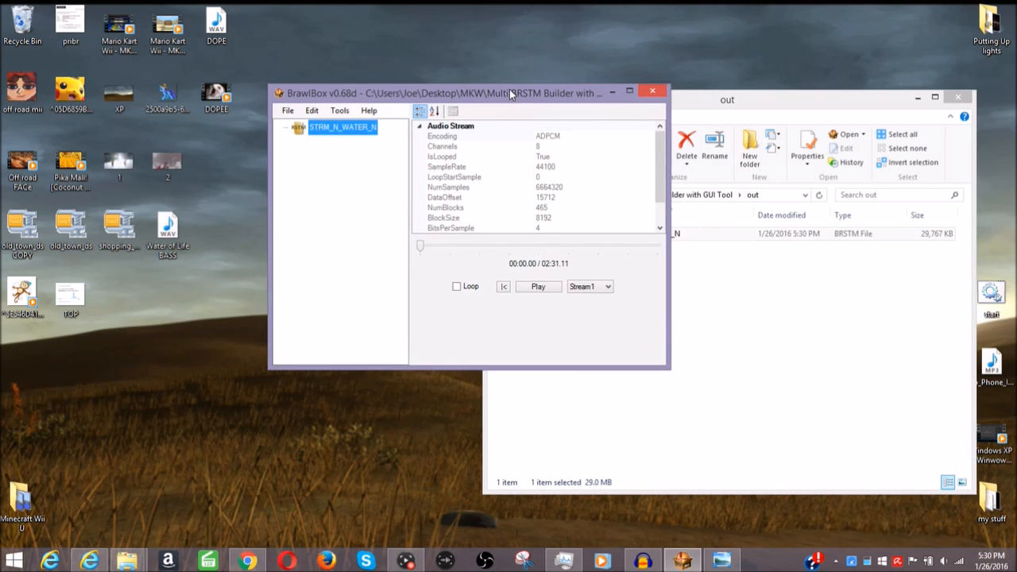
Step: Play STRM_N_WATER_N in BrawlBox, switching between Stream1 and Stream2, check its Channels property, and close BrawlBox
left_click(538, 290)
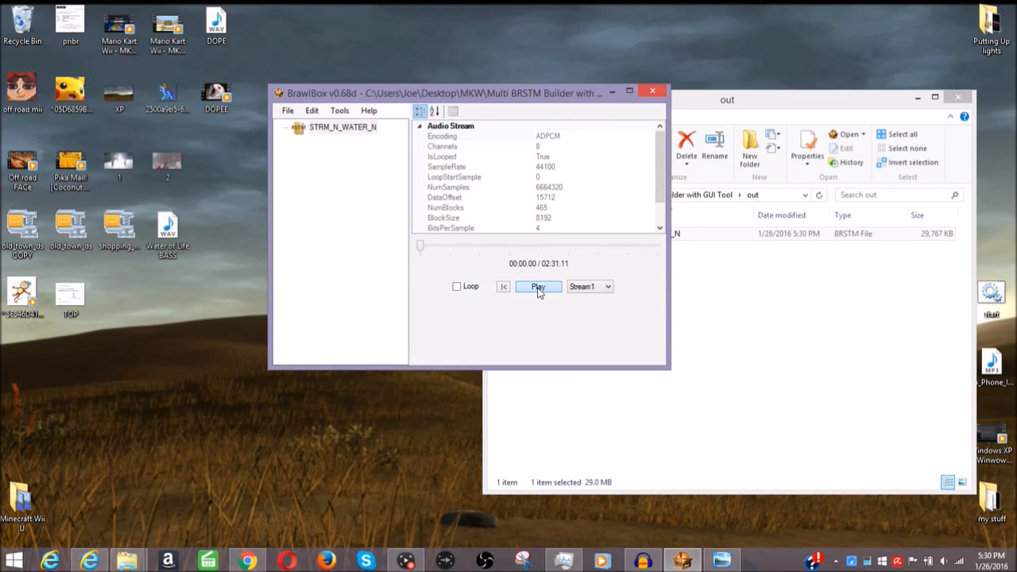
left_click(581, 288)
left_click(595, 308)
left_click(597, 296)
left_click(588, 306)
left_click(559, 292)
left_click(590, 287)
left_click(588, 305)
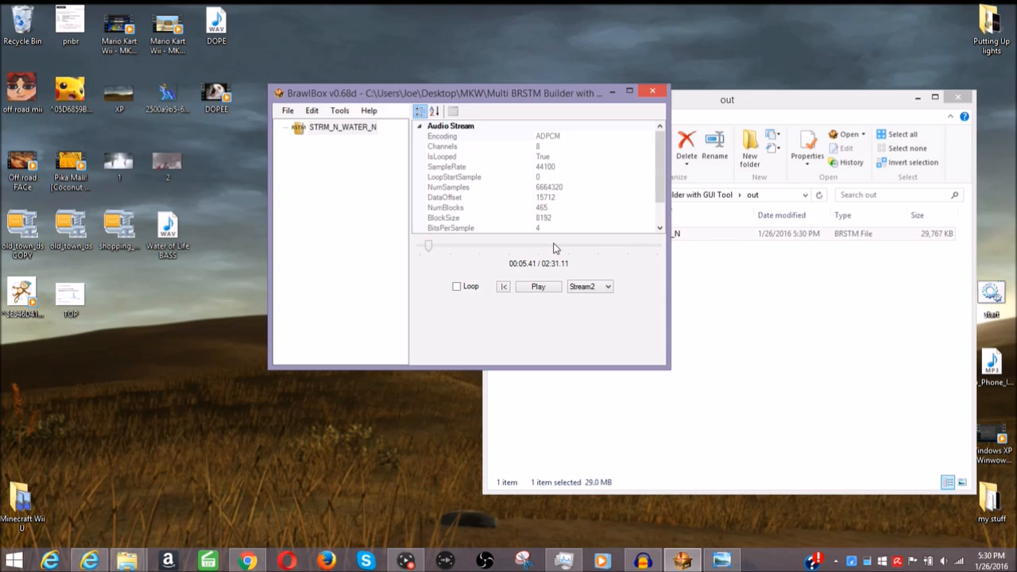
left_click(541, 148)
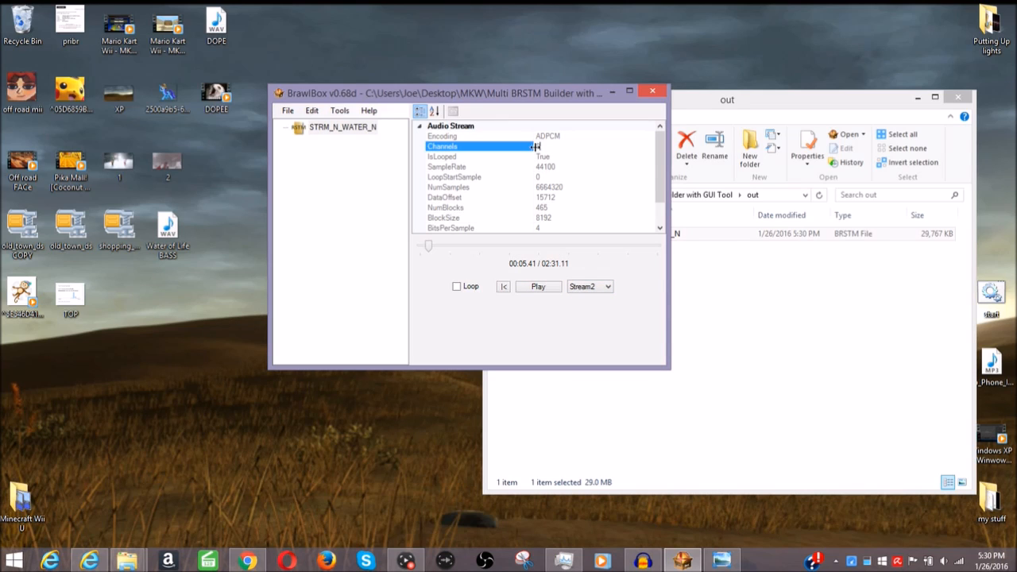
left_click(590, 290)
left_click(588, 307)
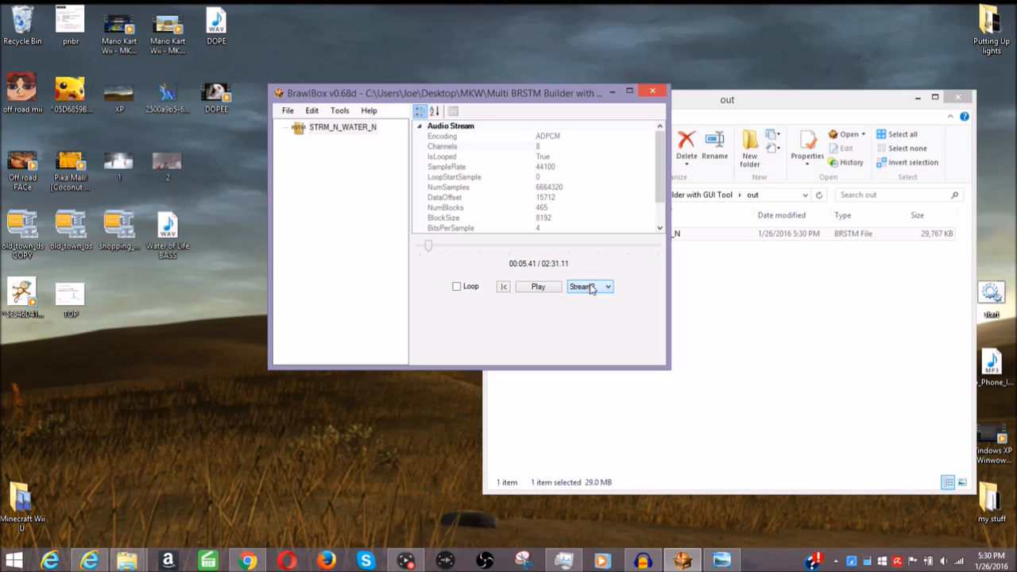
left_click(655, 92)
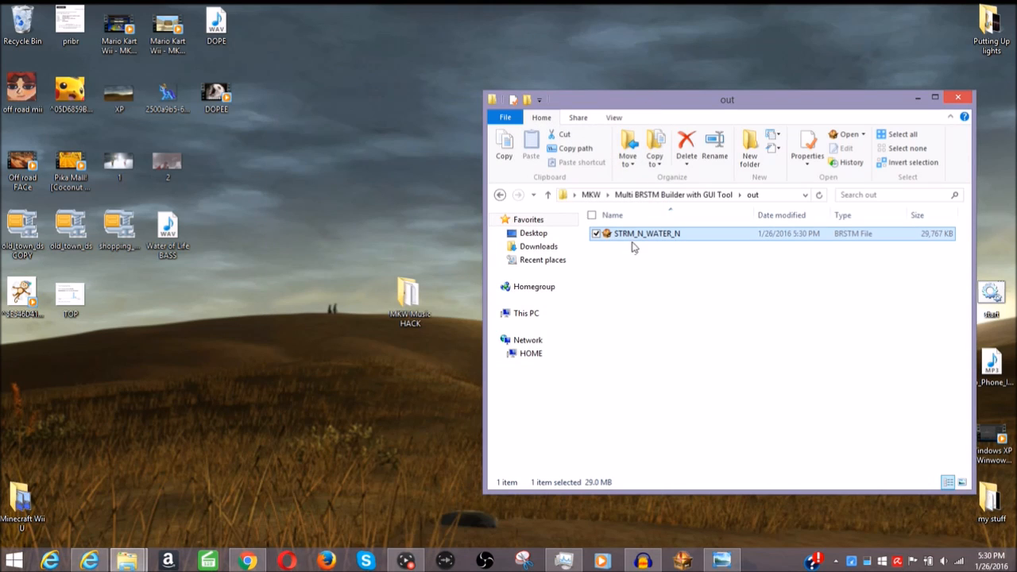
Step: Move STRM_N_WATER_N from the out folder into the MKW folder on the desktop
left_click_drag(707, 111, 830, 119)
left_click_drag(785, 243, 556, 296)
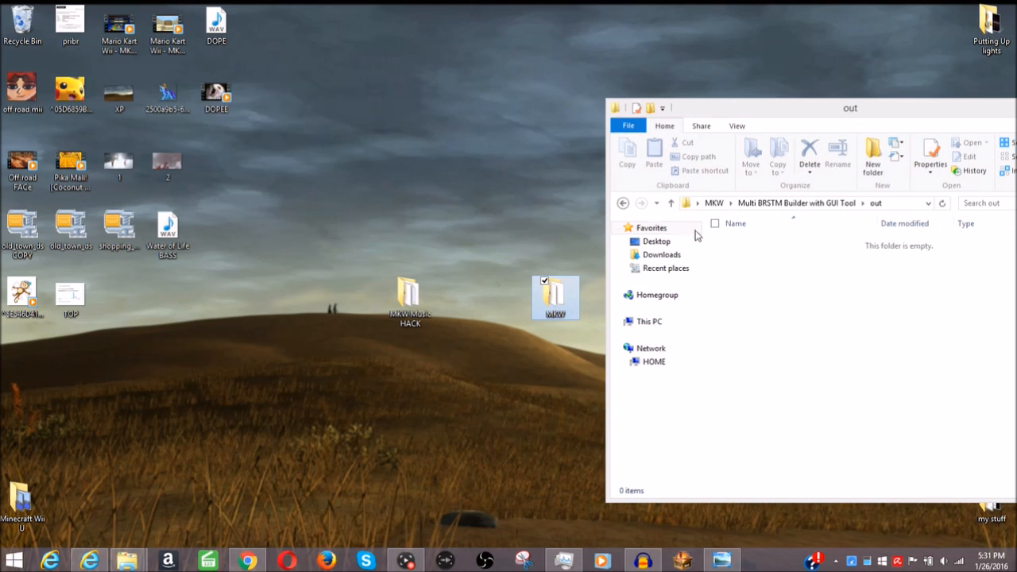
Step: Delete all eight WAV files from the Multi BRSTM Builder's wav folder and return to the parent folder
left_click(622, 205)
left_click_drag(790, 114, 577, 108)
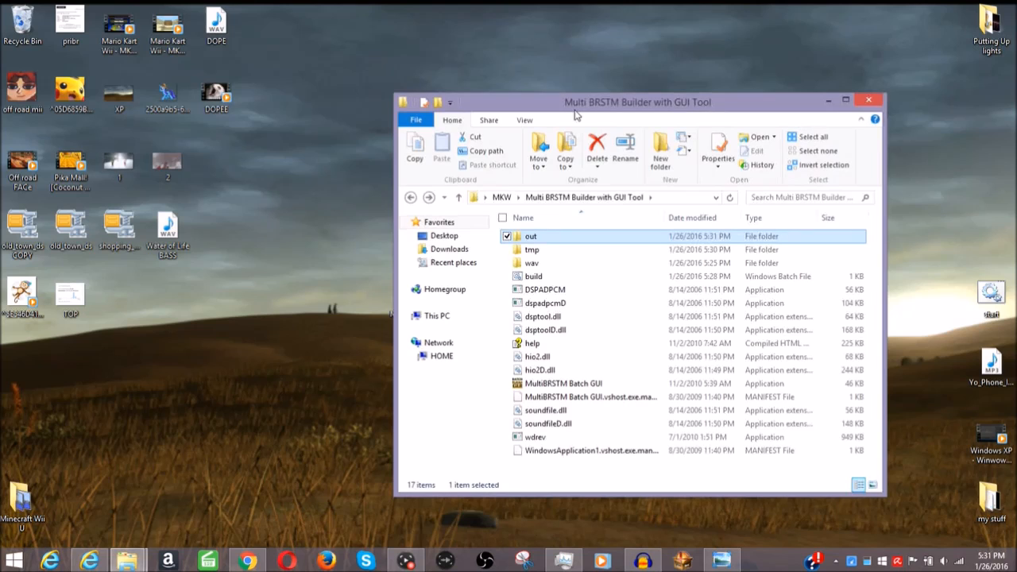
double_click(534, 264)
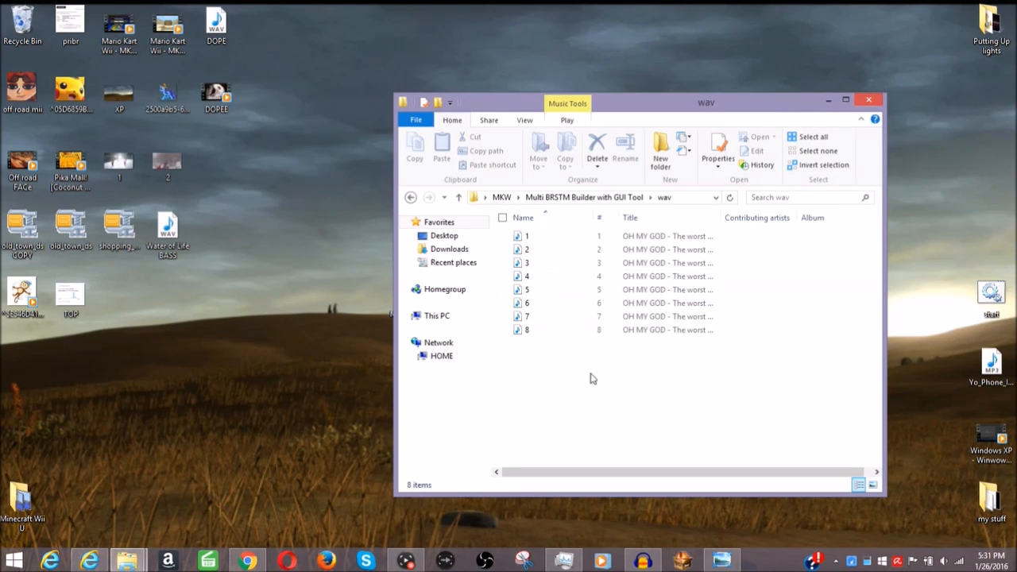
left_click_drag(588, 409, 494, 227)
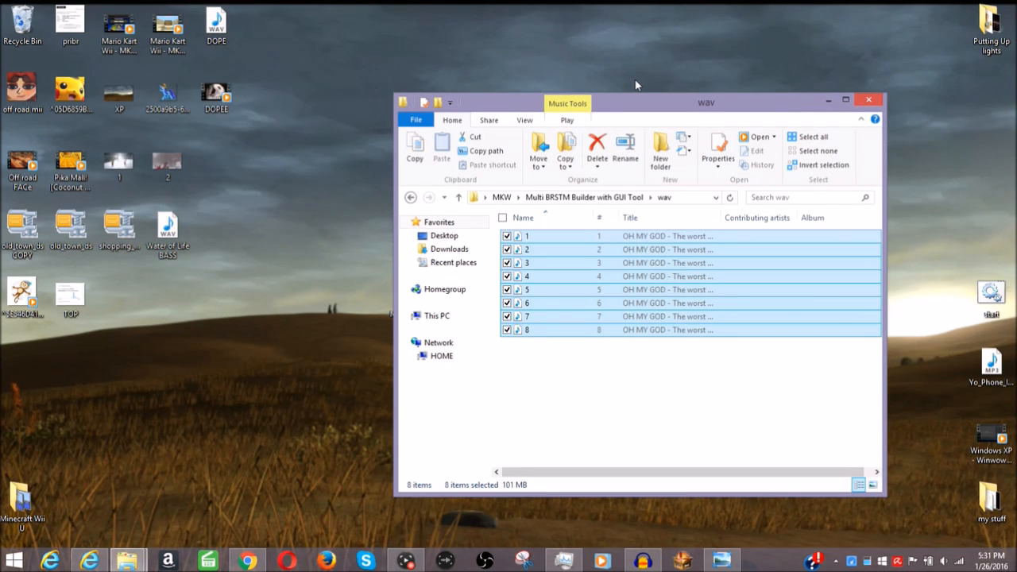
key("Delete")
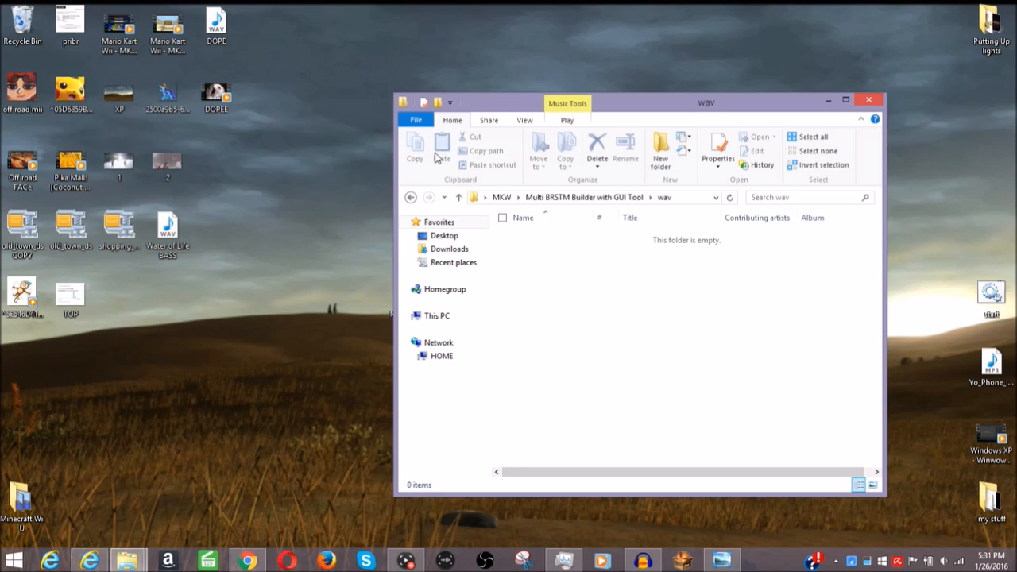
left_click(410, 198)
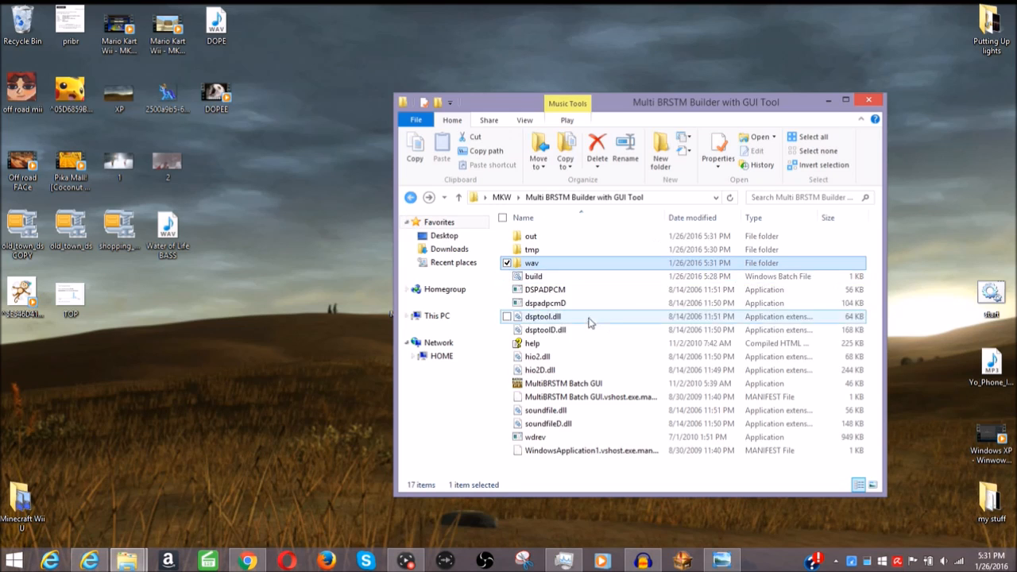
Step: Switch to Audacity and apply Change Speed with a 1.081 multiplier to the full length of all mono tracks
left_click(640, 561)
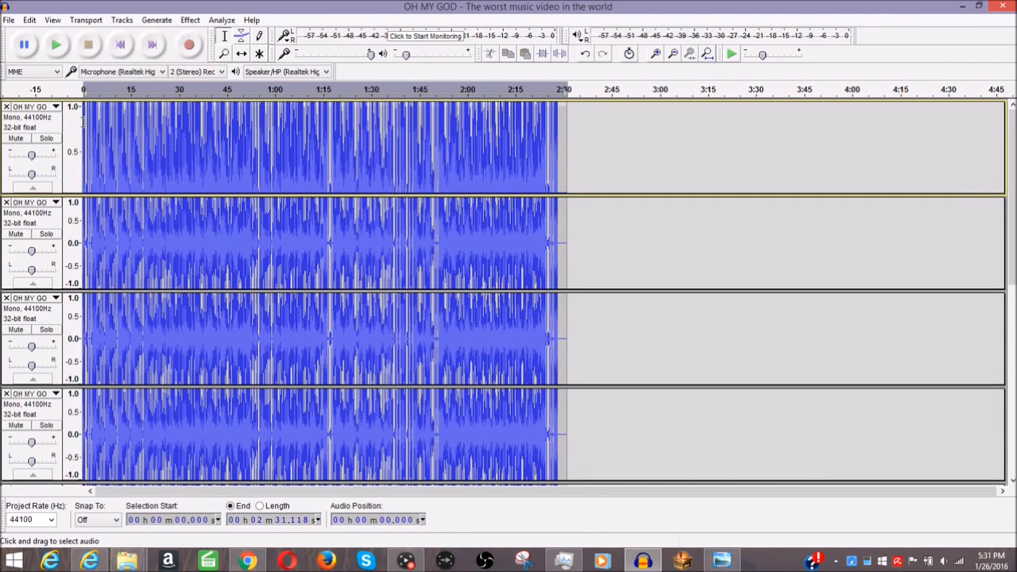
left_click_drag(84, 131, 510, 405)
scroll(511, 405, "down", 4)
scroll(511, 406, "down", 1)
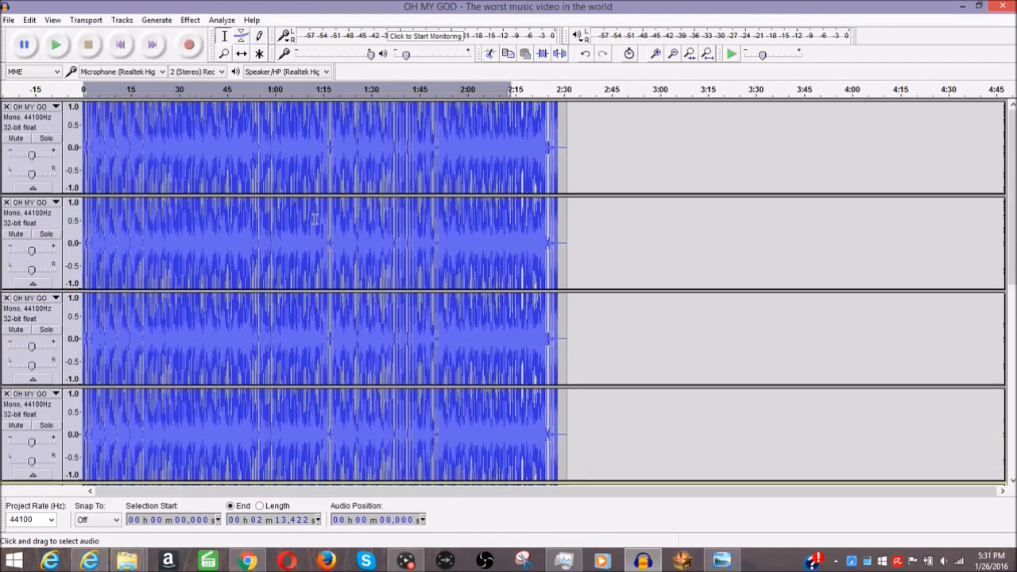
left_click(88, 158)
left_click_drag(82, 151, 555, 506)
scroll(556, 502, "down", 1)
scroll(516, 322, "up", 1)
left_click_drag(83, 151, 568, 464)
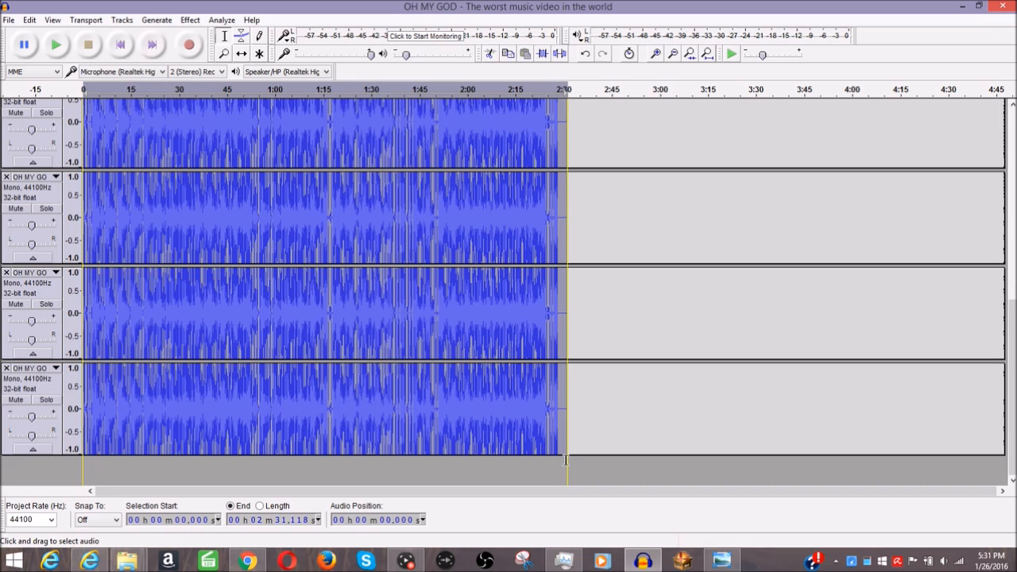
scroll(586, 311, "down", 1)
scroll(586, 311, "up", 1)
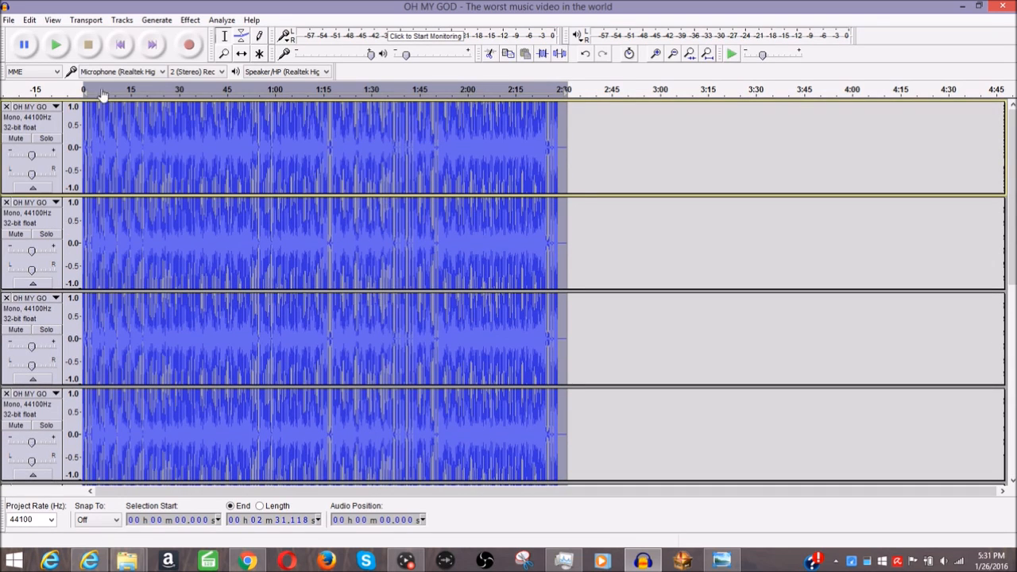
left_click(195, 22)
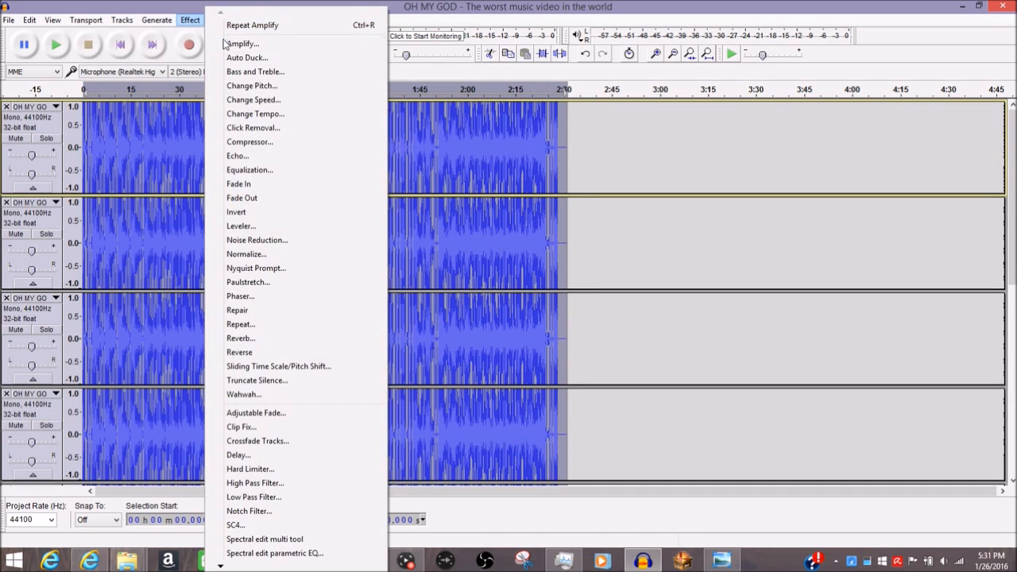
left_click(306, 98)
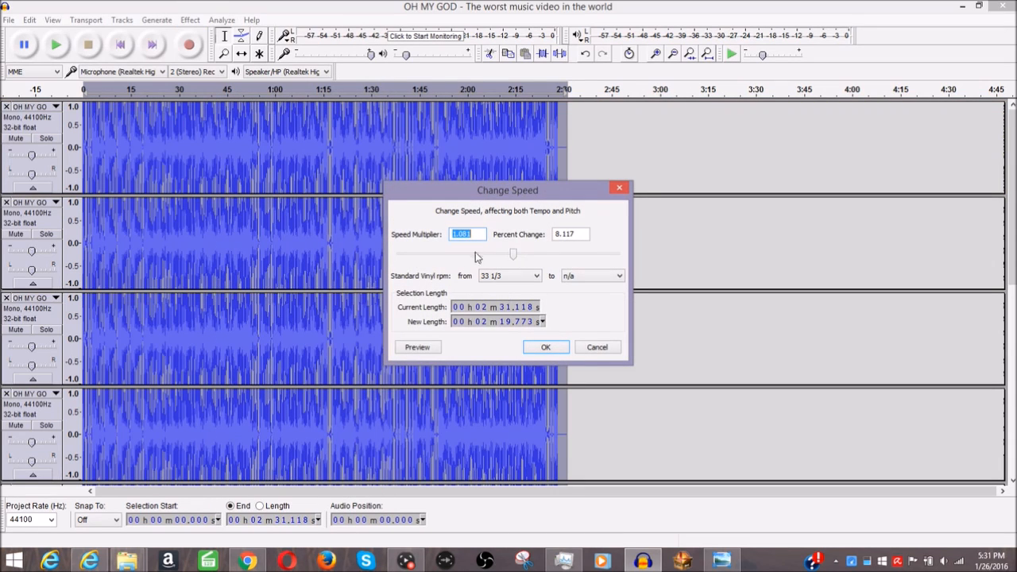
left_click(546, 348)
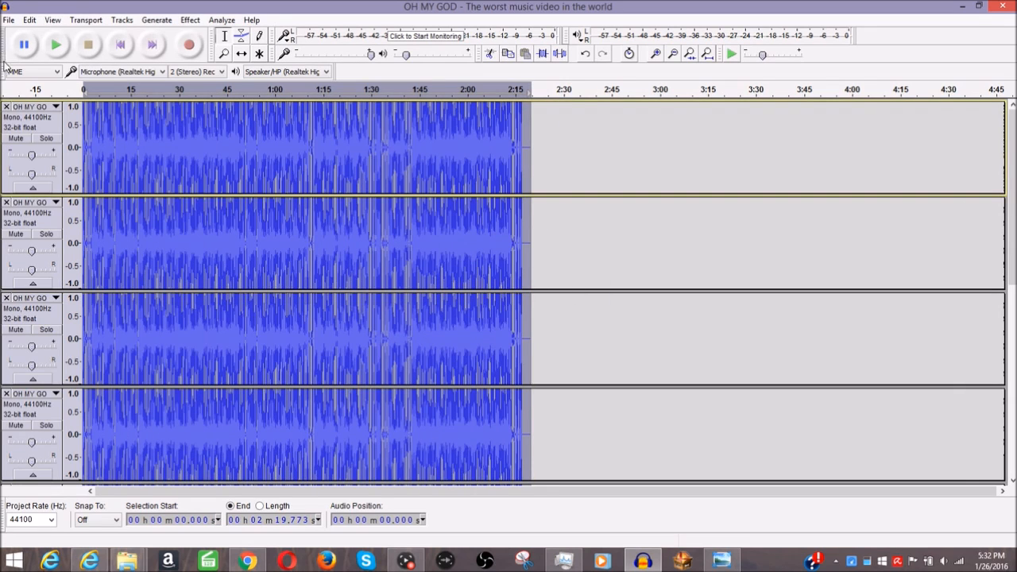
Step: Export every track separately as 16-bit PCM WAV into the wav folder using track names, accepting the metadata, and close Audacity
left_click(8, 20)
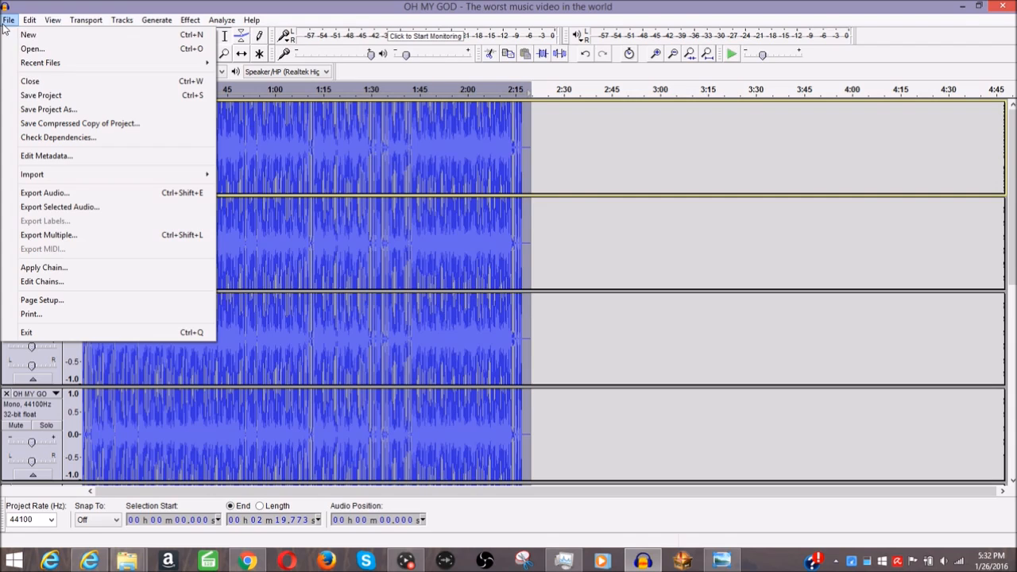
left_click(89, 235)
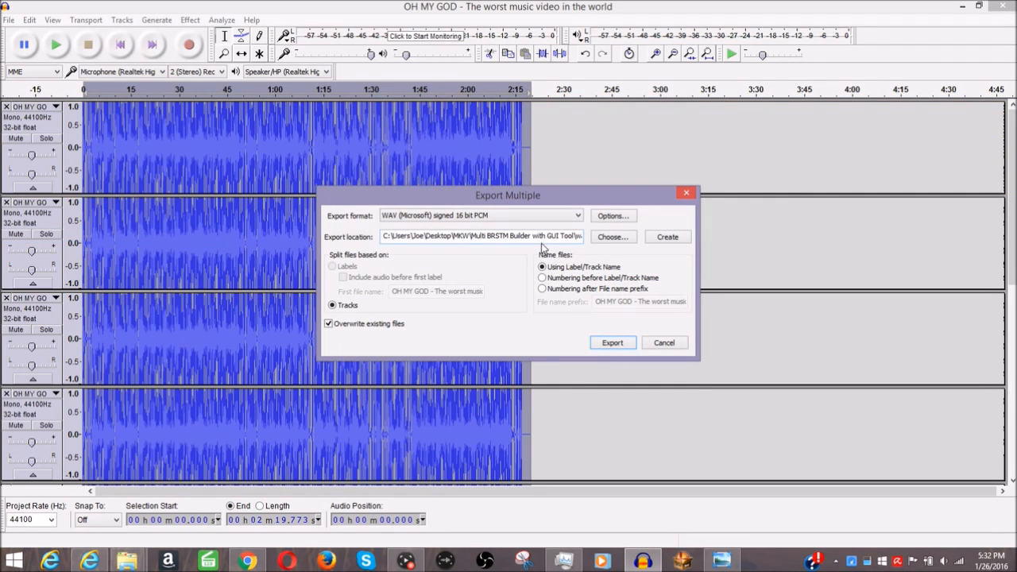
left_click(610, 347)
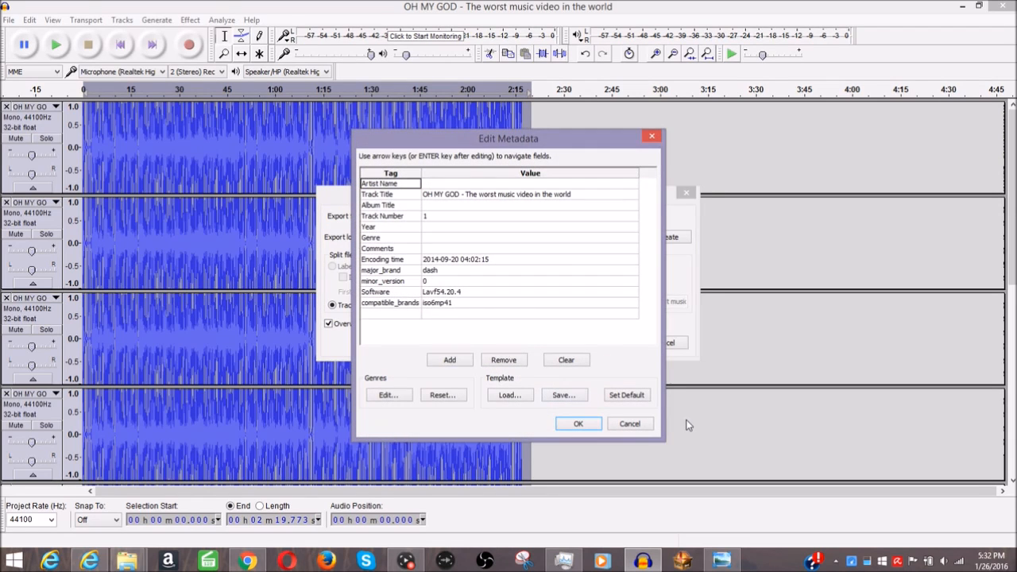
key("Return")
key("Return")
key("Return")
key("Return")
key("Return")
key("Return")
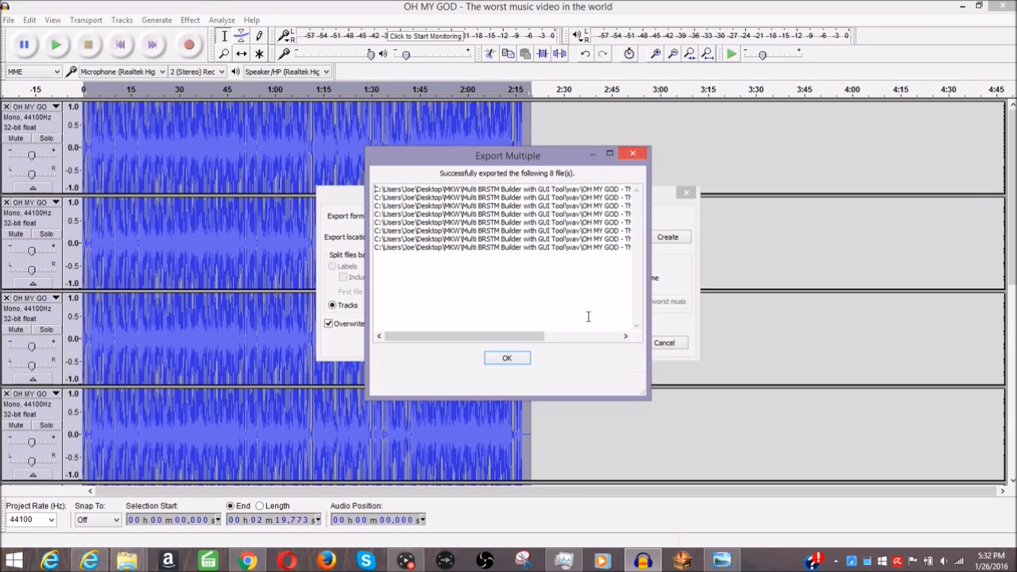
left_click(507, 358)
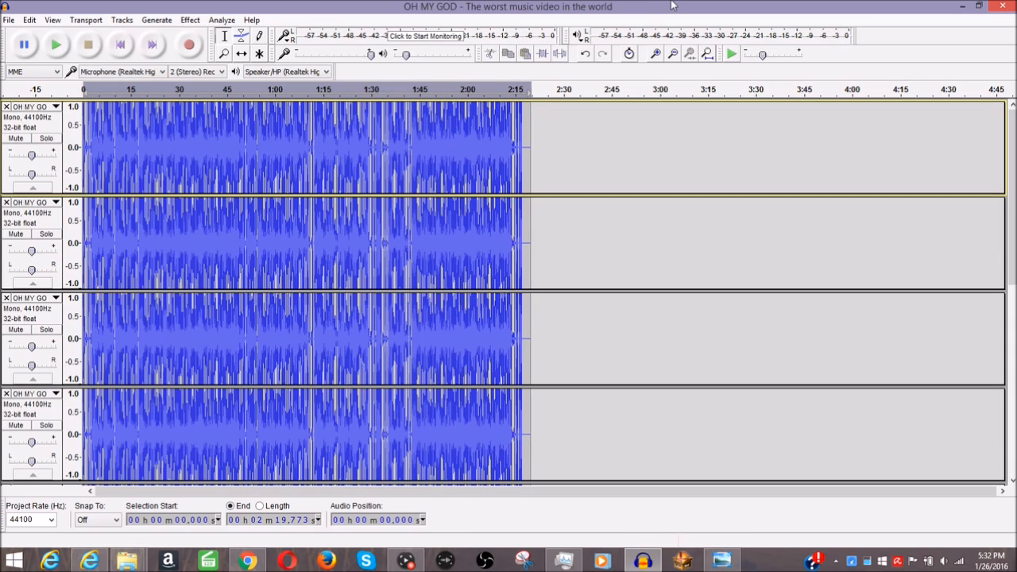
left_click(1002, 6)
left_click(521, 324)
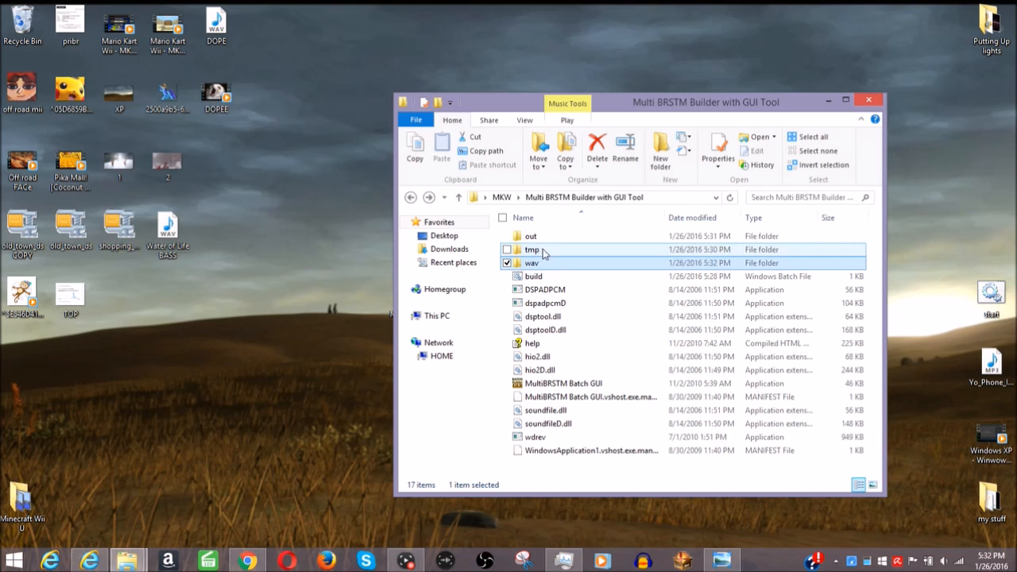
Step: Open the wav folder and rename the first four exported WAV files as 1, 2, 3 and 4
double_click(567, 264)
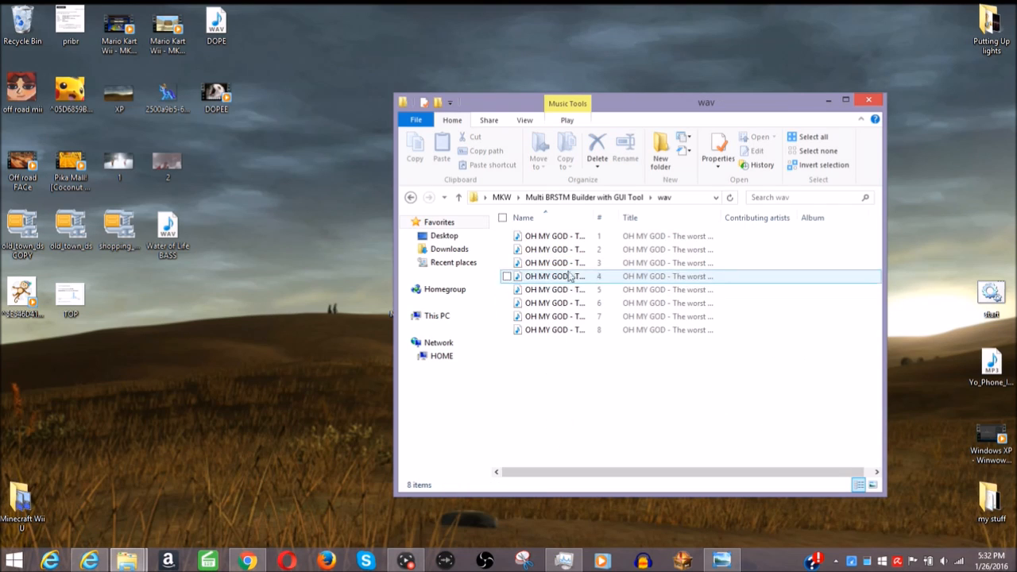
left_click(575, 237)
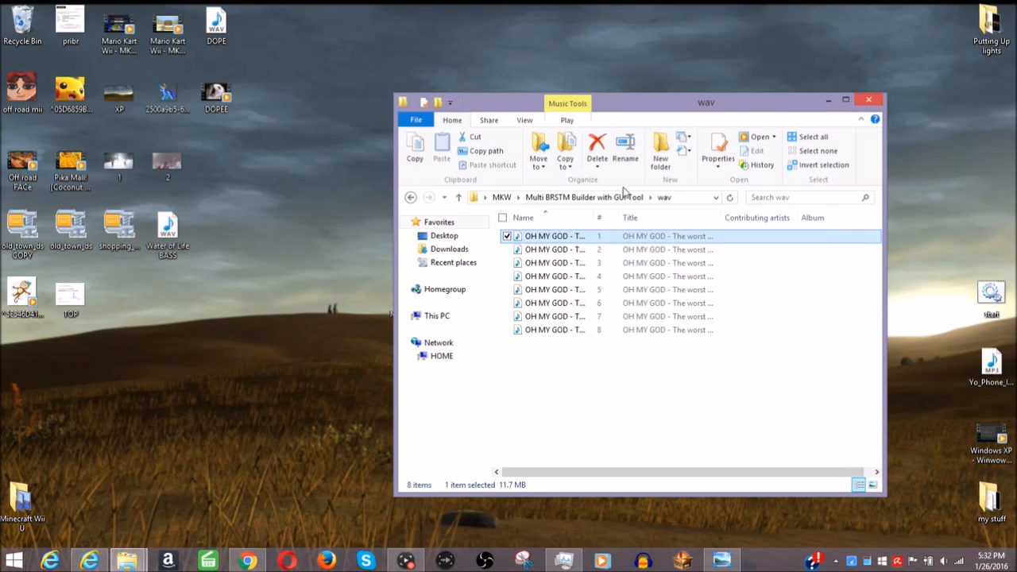
left_click(626, 151)
type("11")
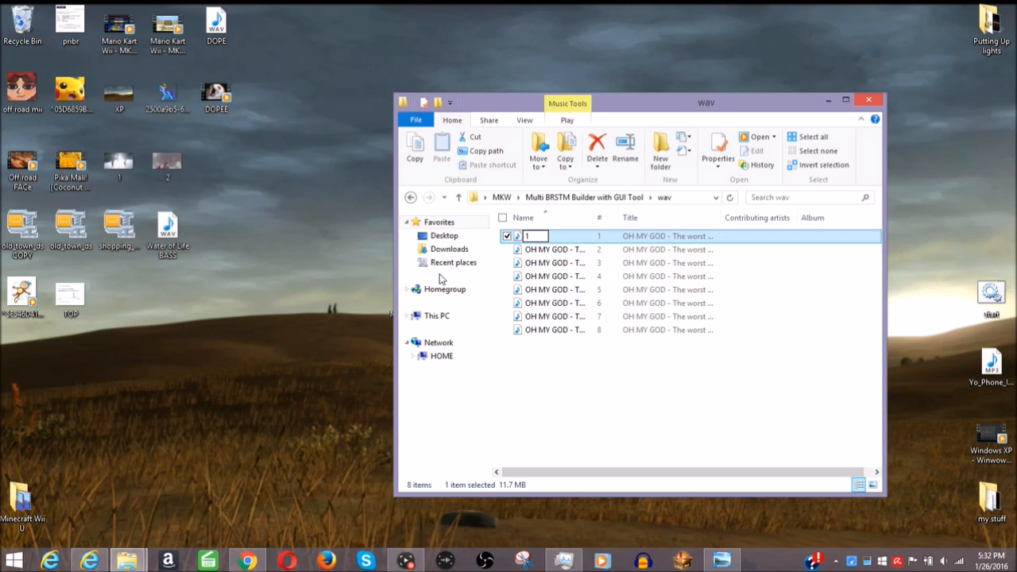
key("Tab")
type("2")
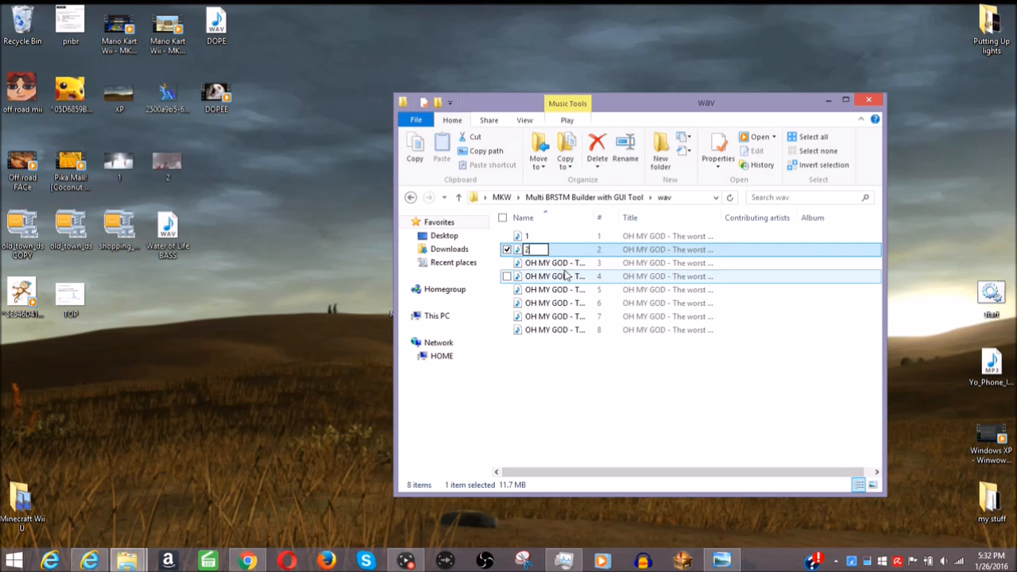
key("Tab")
type("3")
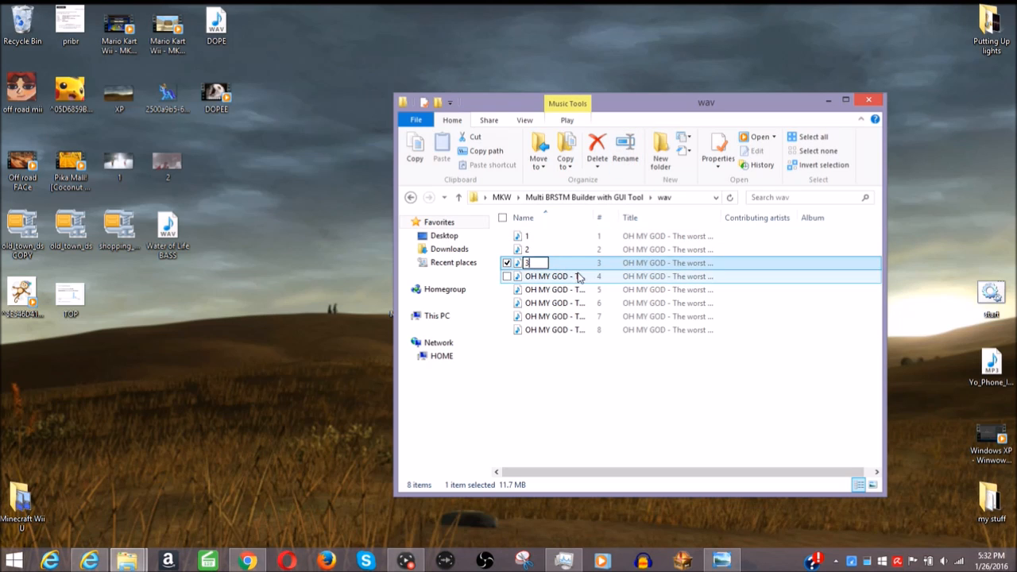
key("Tab")
type("4")
Step: Rename the remaining four exported WAV files as 5, 6, 7 and 8
left_click(561, 290)
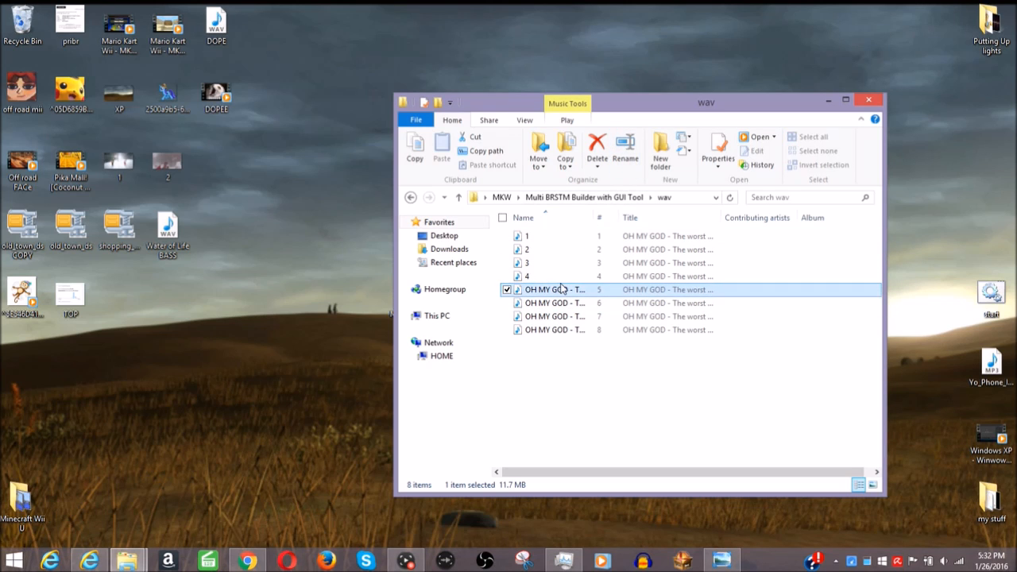
left_click(626, 159)
type("5")
key("Tab")
type("6")
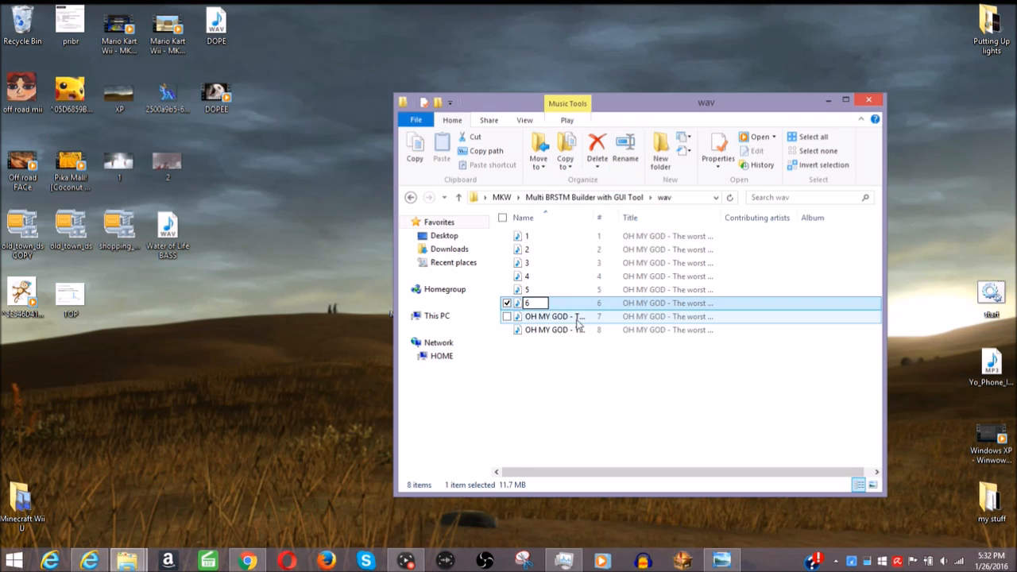
key("Tab")
type("7")
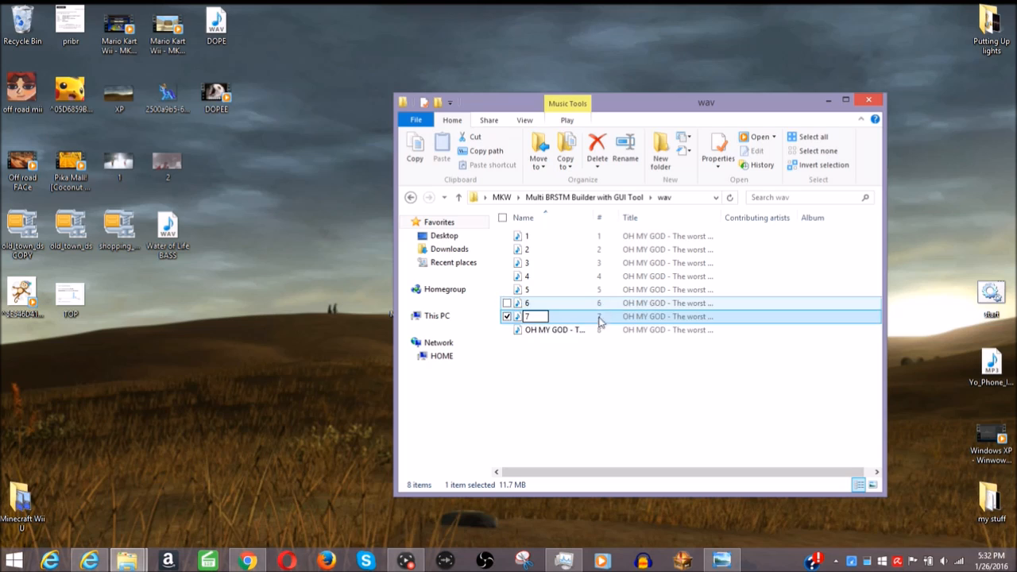
key("Return")
key("Down")
left_click(625, 159)
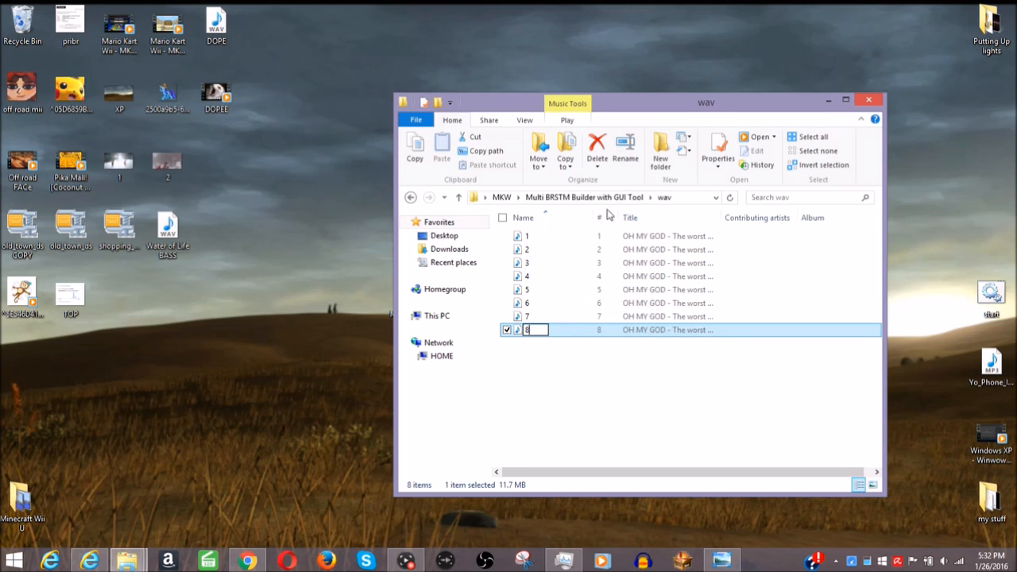
type("8")
left_click(588, 373)
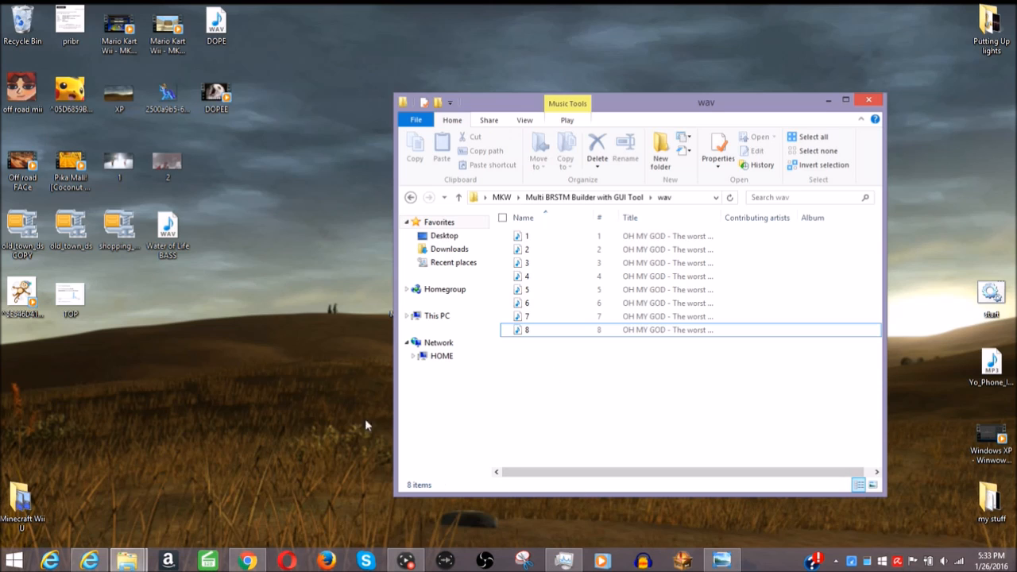
Step: Open BrawlBox v0.76b from the BrawlBox folder
left_click(111, 489)
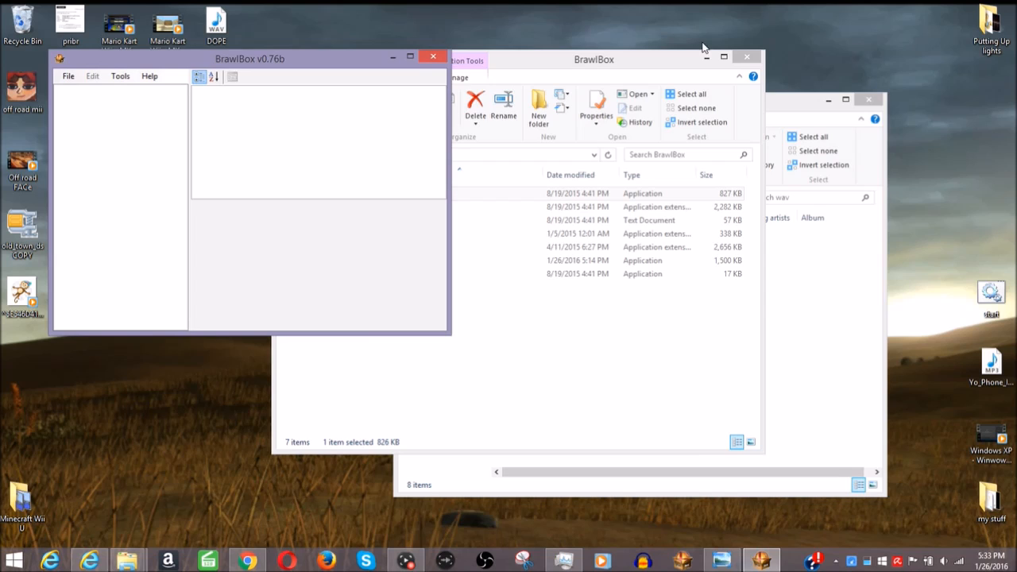
Step: Create a new BRSTM audio stream from the WAV file 1, keeping the loop enabled over the full length
left_click(706, 58)
left_click_drag(148, 50, 378, 91)
left_click(299, 116)
mouse_move(313, 132)
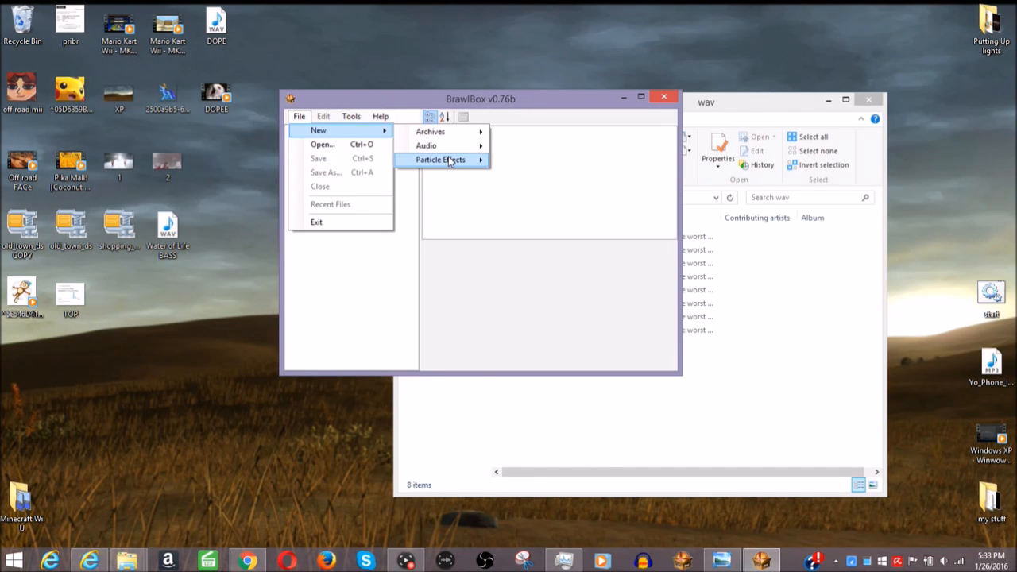
mouse_move(455, 150)
left_click(521, 154)
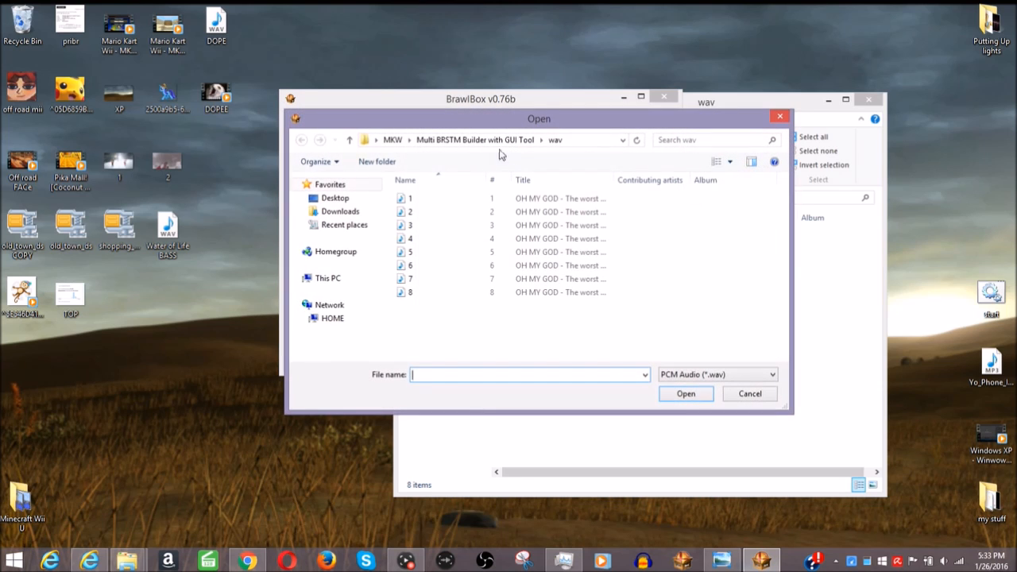
double_click(458, 199)
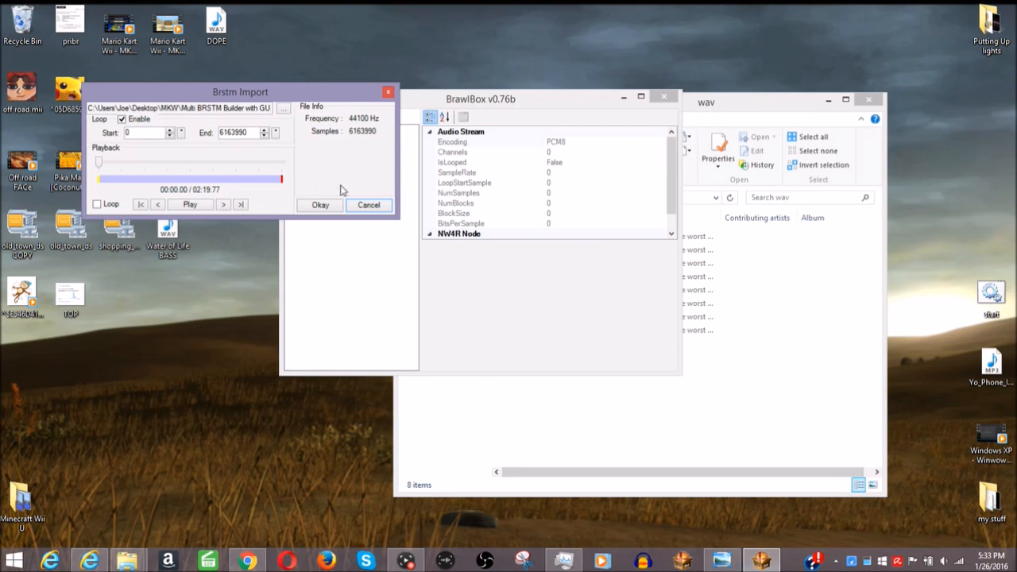
left_click(97, 204)
left_click(319, 205)
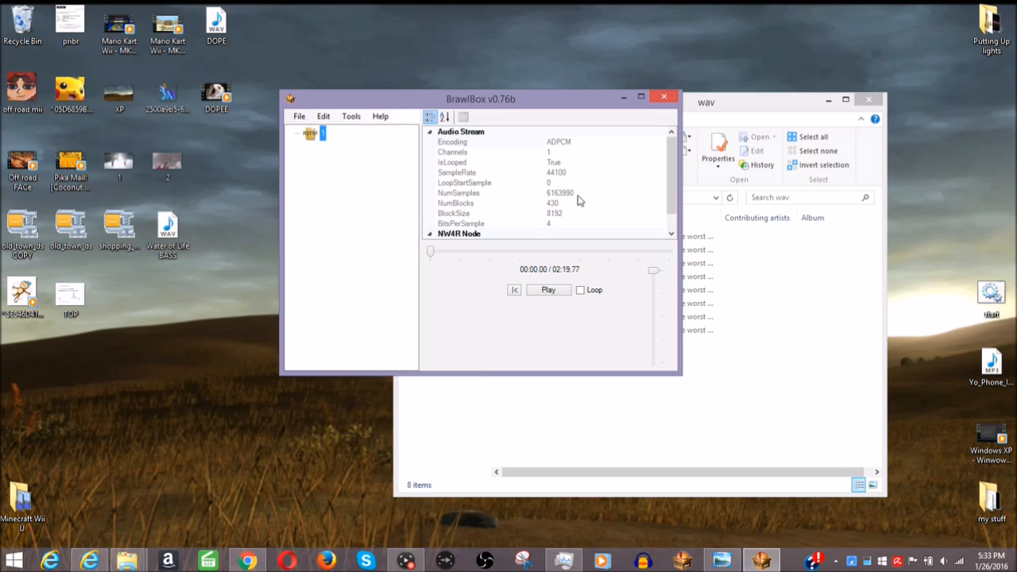
Step: Copy the NumSamples value of stream 1 and minimize BrawlBox
left_click(554, 193)
left_click_drag(558, 196, 575, 193)
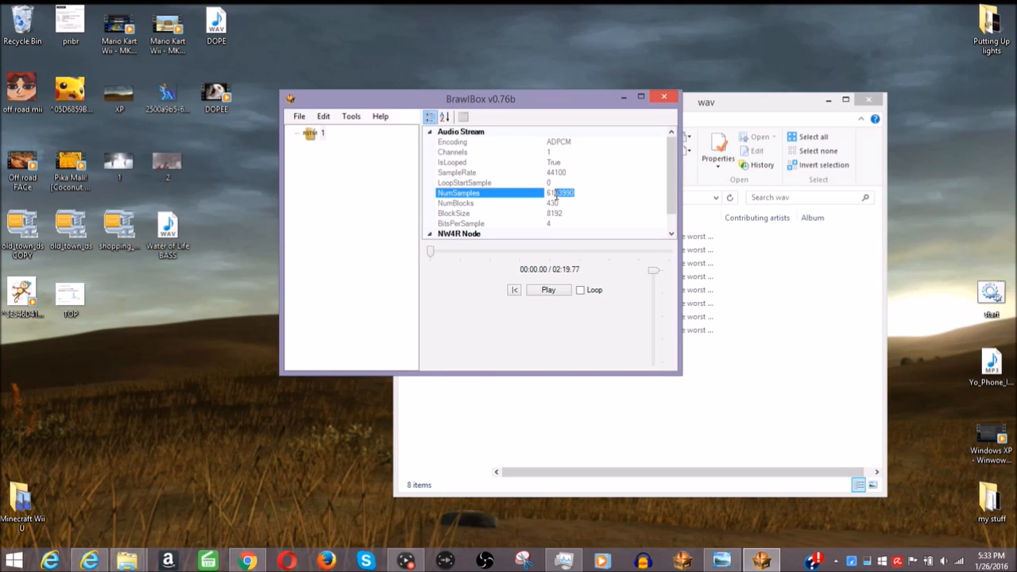
right_click(559, 197)
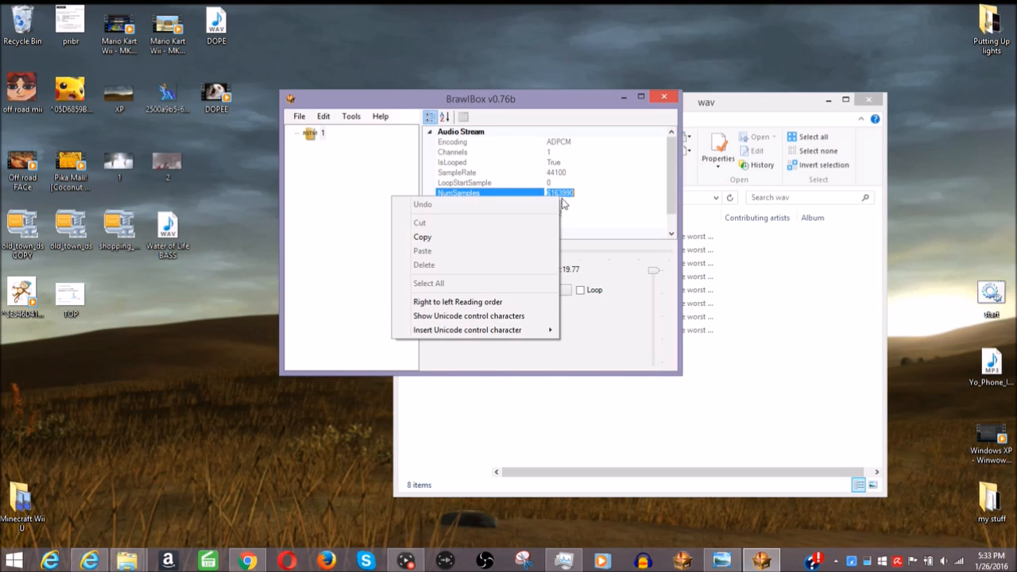
left_click(537, 237)
left_click(623, 97)
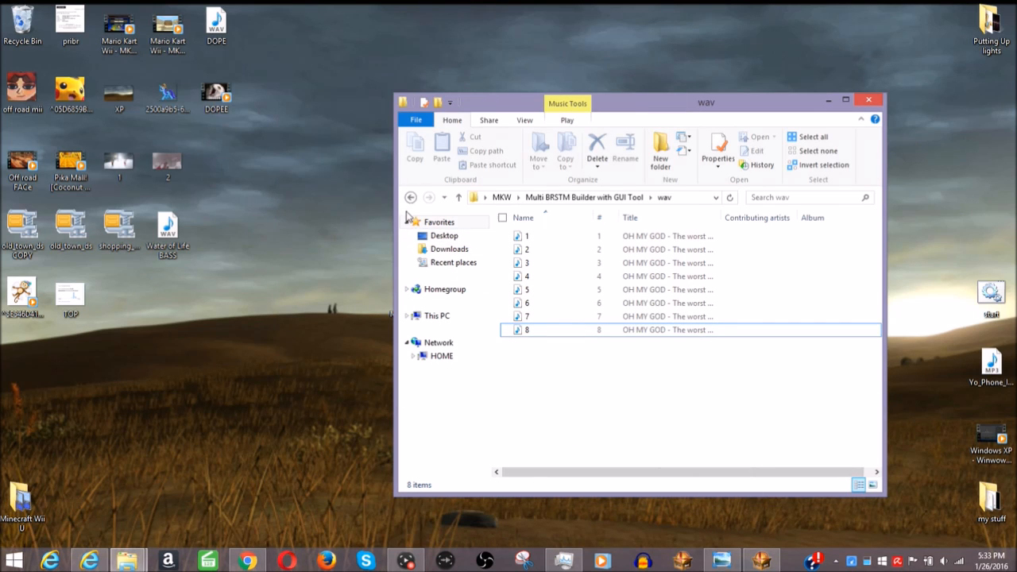
Step: Launch MultiBRSTM Batch GUI from the Multi BRSTM Builder with GUI Tool folder and set the channels to 8CH
left_click(410, 198)
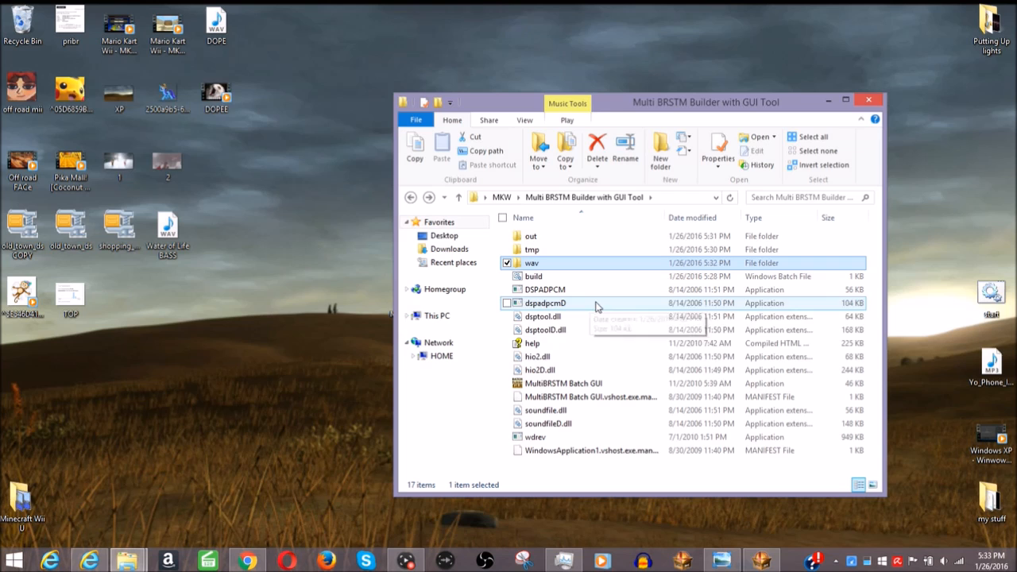
double_click(659, 384)
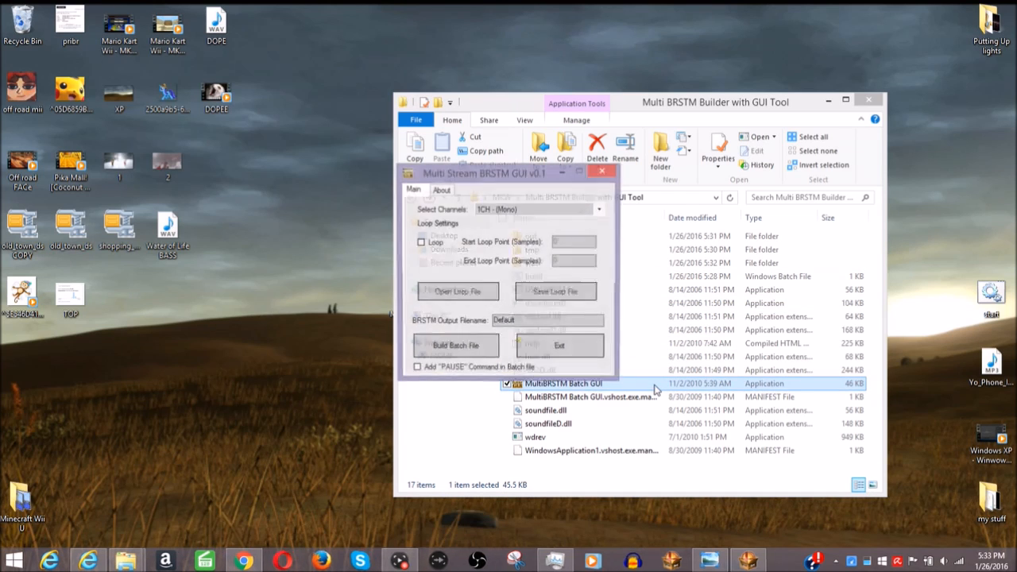
left_click(559, 211)
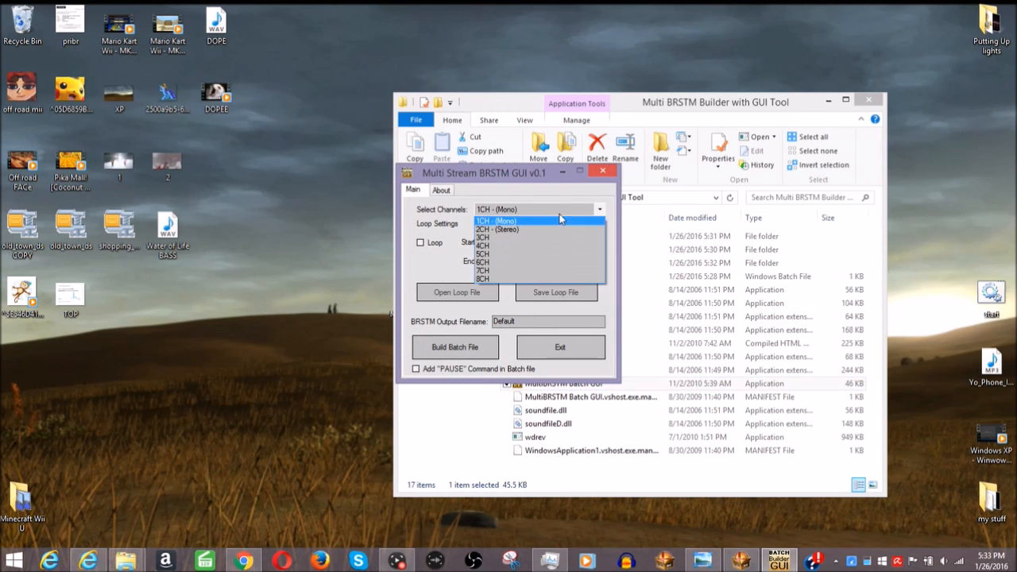
left_click(542, 276)
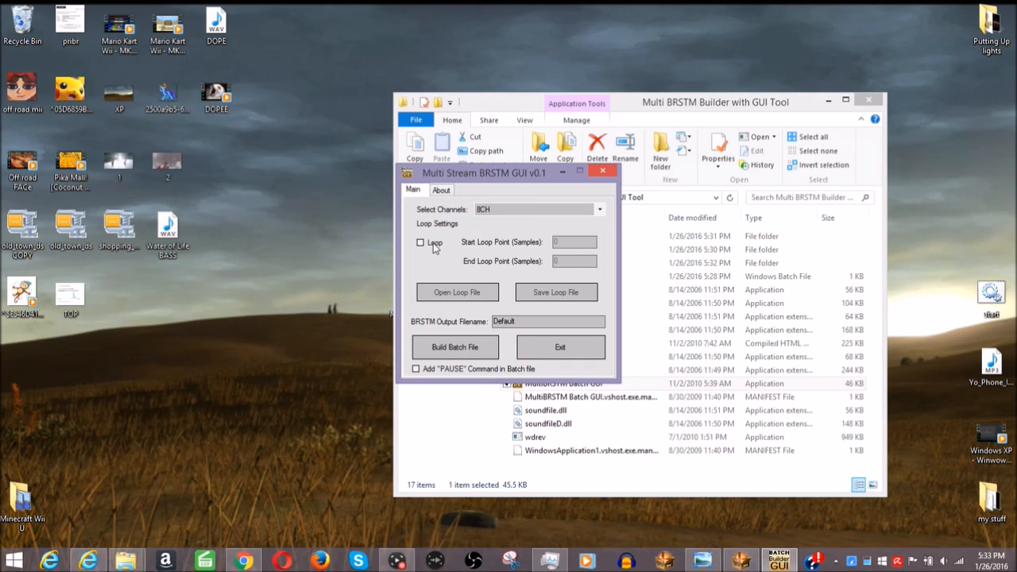
Step: Enable looping and paste the copied sample count 6163990 as the end loop point
left_click(434, 246)
double_click(563, 263)
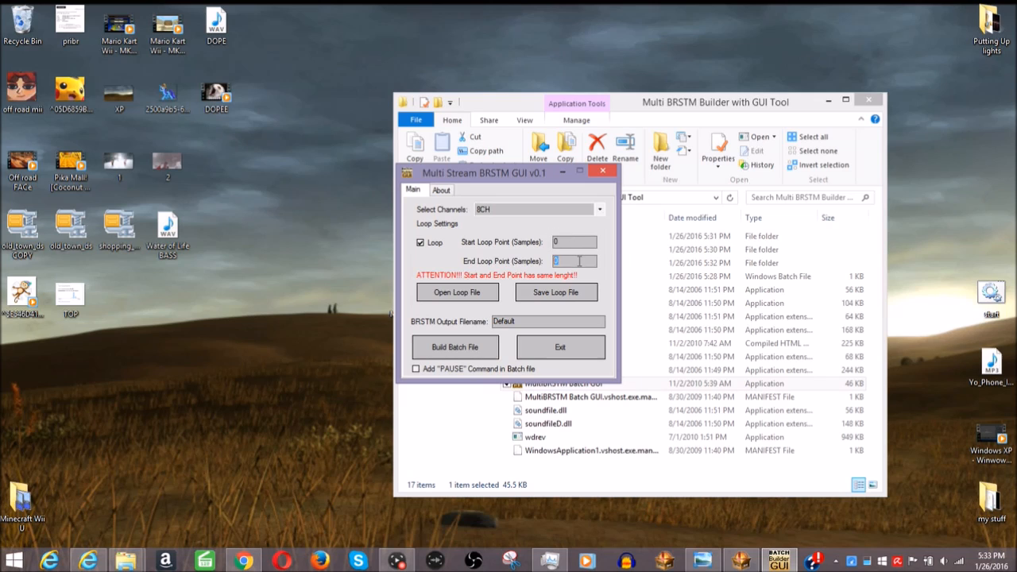
right_click(569, 264)
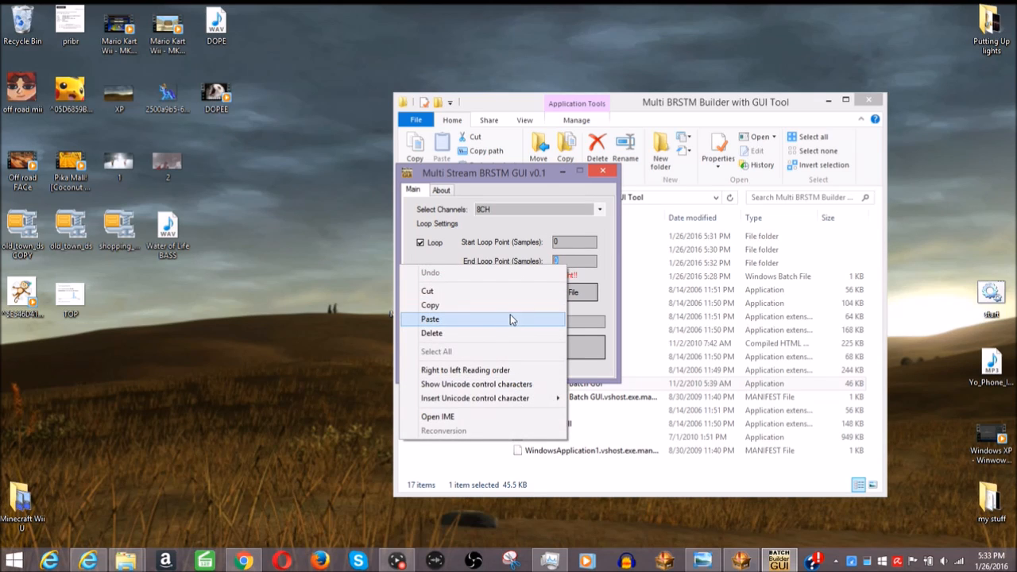
left_click(511, 319)
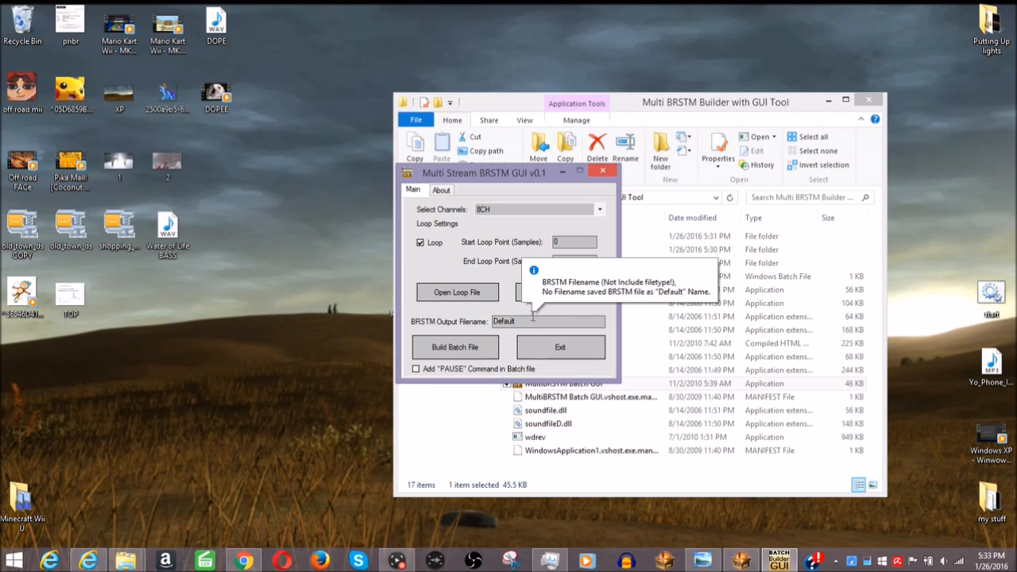
Step: Copy the Koopa Cape music name from the MKWii file names list in Chrome and set the BRSTM output filename to STRM_N_WATER_F
left_click(244, 561)
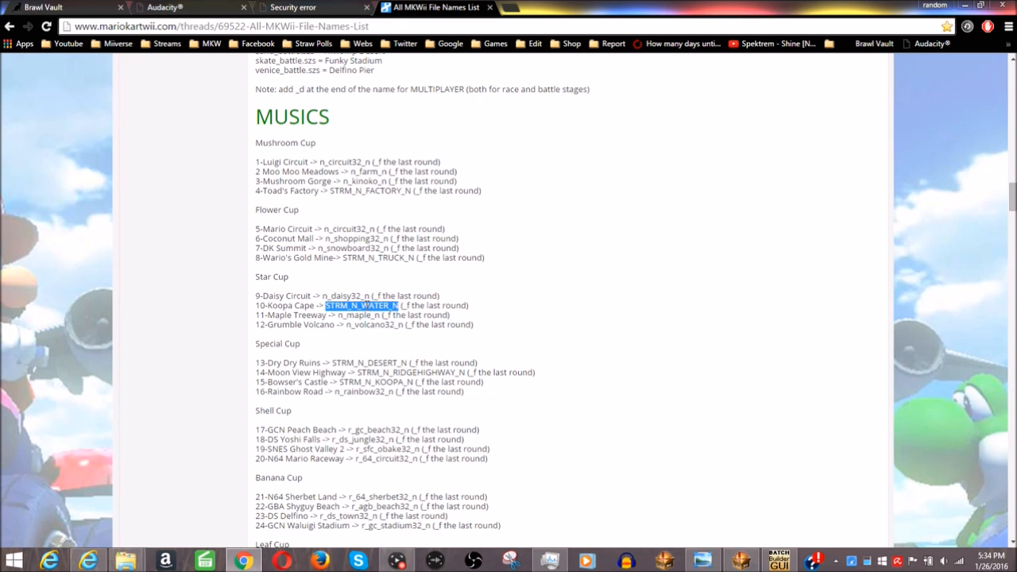
right_click(367, 306)
left_click(398, 315)
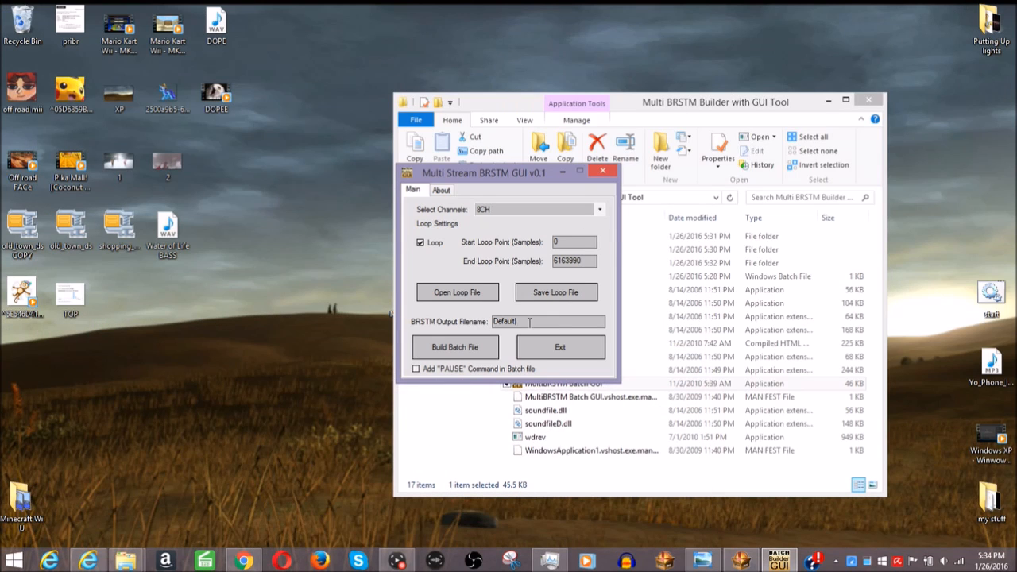
left_click_drag(529, 321, 462, 319)
right_click(520, 322)
left_click(481, 385)
Step: Build the batch file with these settings and close the Multi Stream BRSTM GUI
left_click(484, 349)
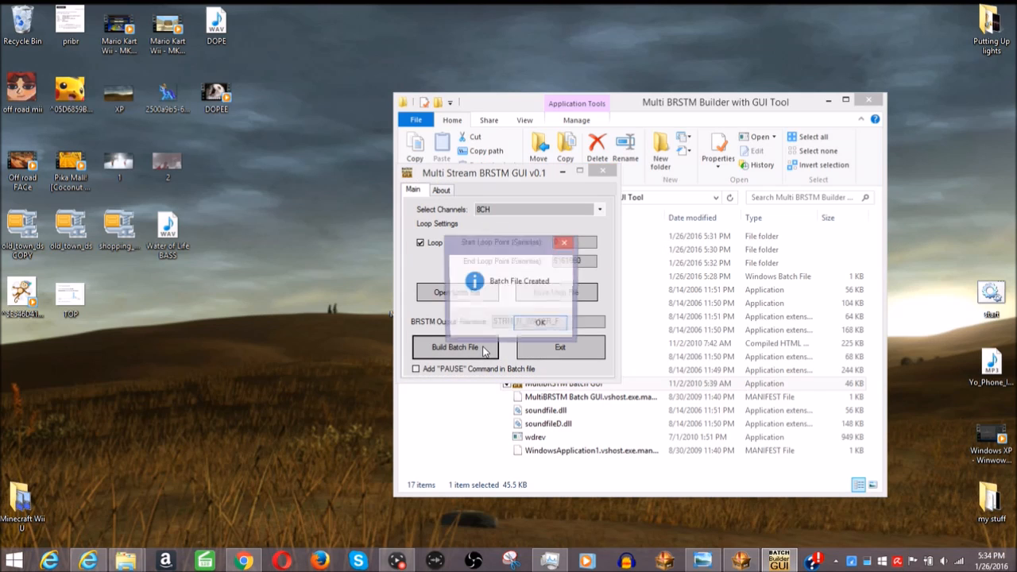
left_click(537, 325)
left_click(601, 174)
Step: Run the build batch file to encode the eight WAV files into one BRSTM
double_click(560, 275)
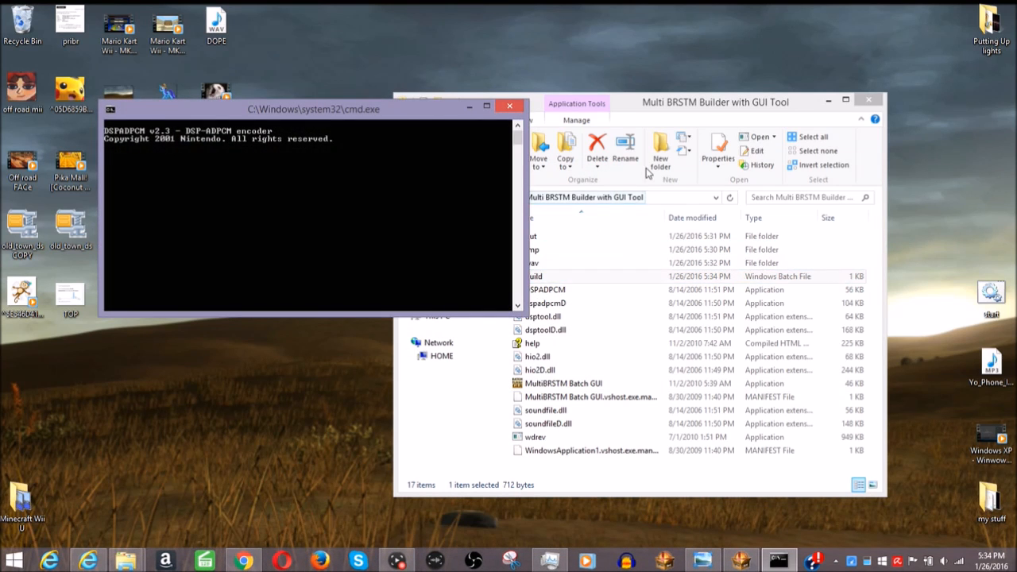
left_click_drag(412, 118, 514, 108)
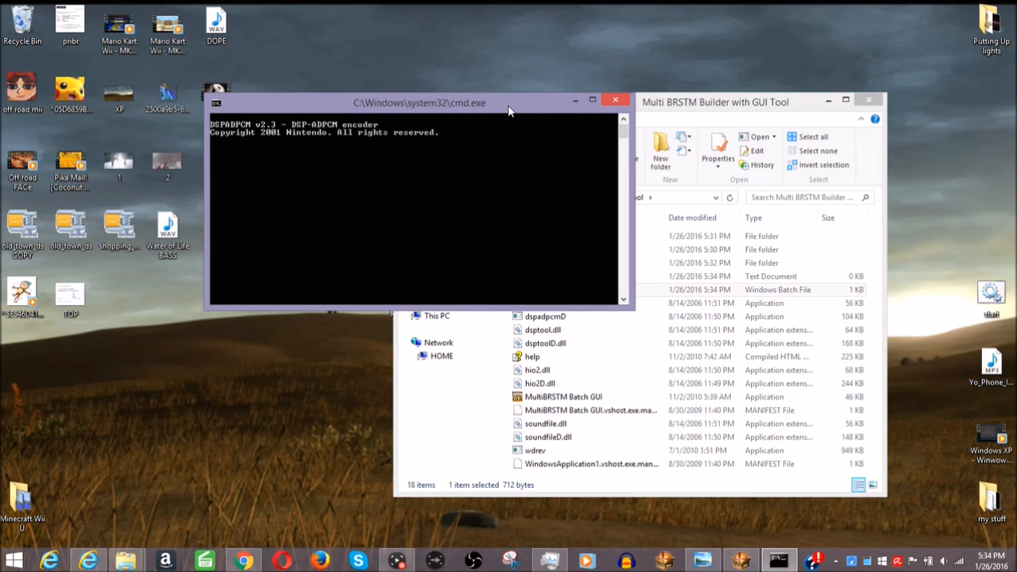
left_click_drag(530, 108, 378, 119)
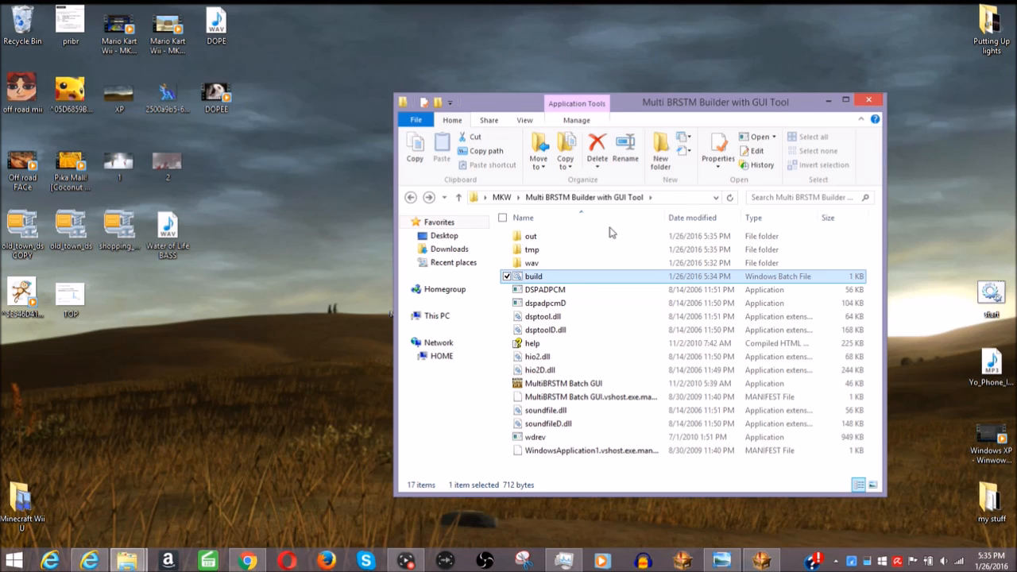
Step: Open STRM_N_WATER_F from the out folder in BrawlBox, play a few seconds of Stream1, and close it
left_click(557, 242)
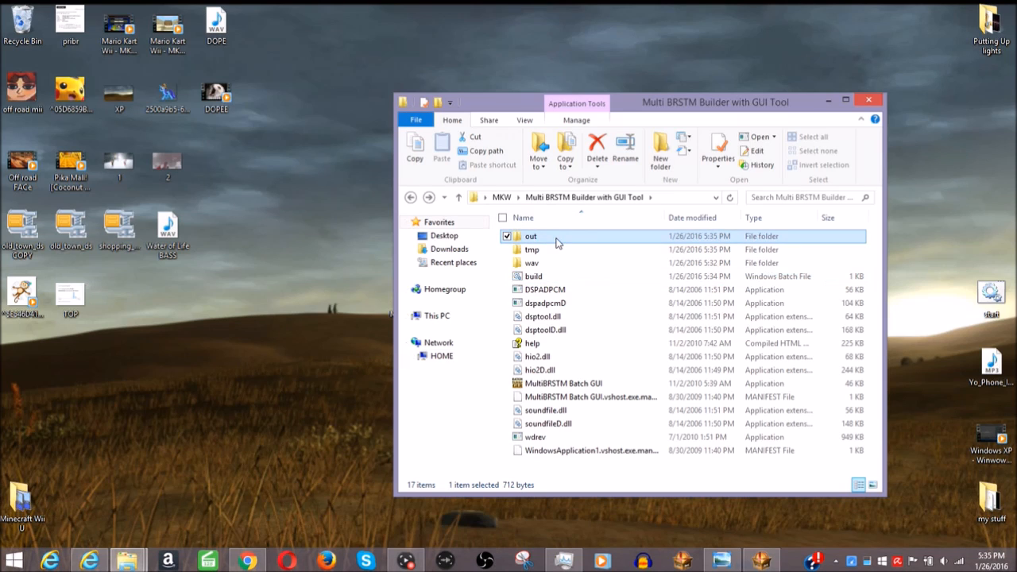
double_click(557, 241)
left_click(558, 238)
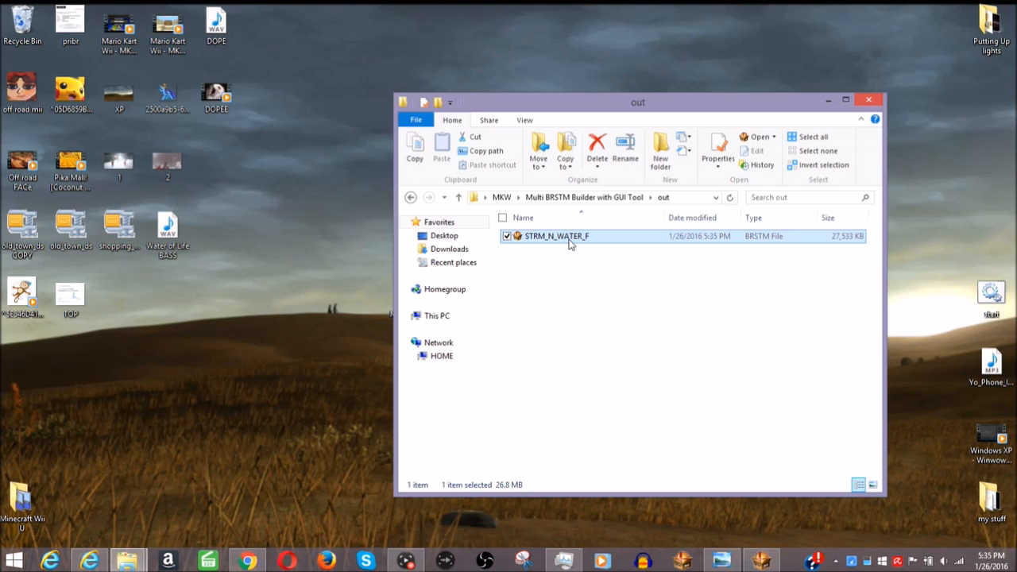
double_click(569, 242)
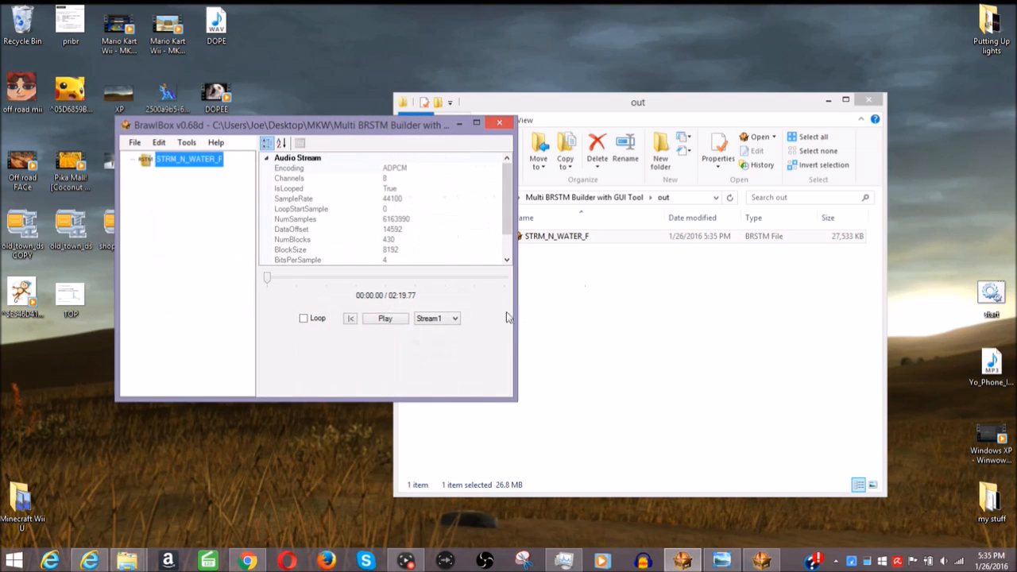
left_click(397, 321)
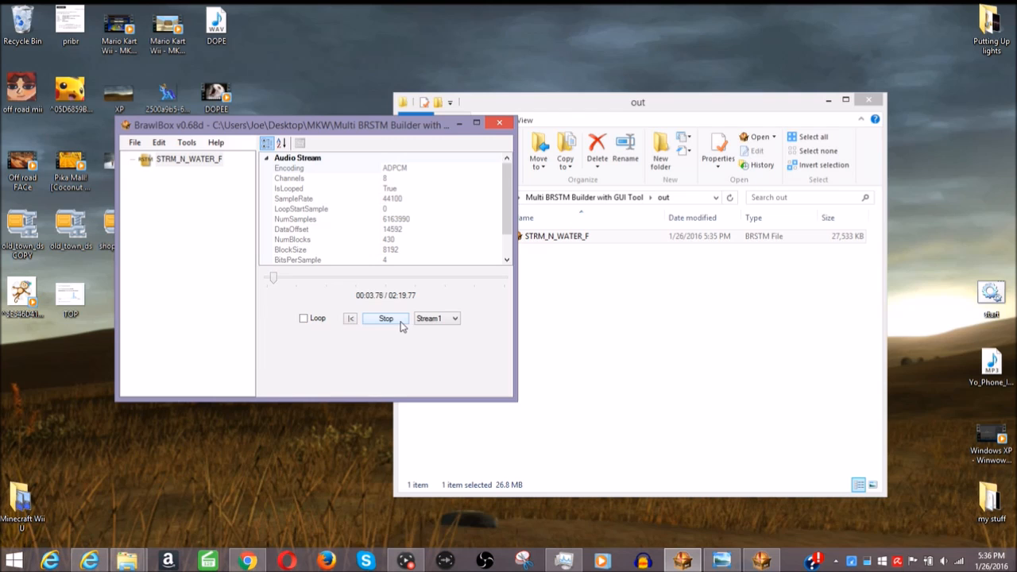
left_click(401, 321)
left_click(510, 122)
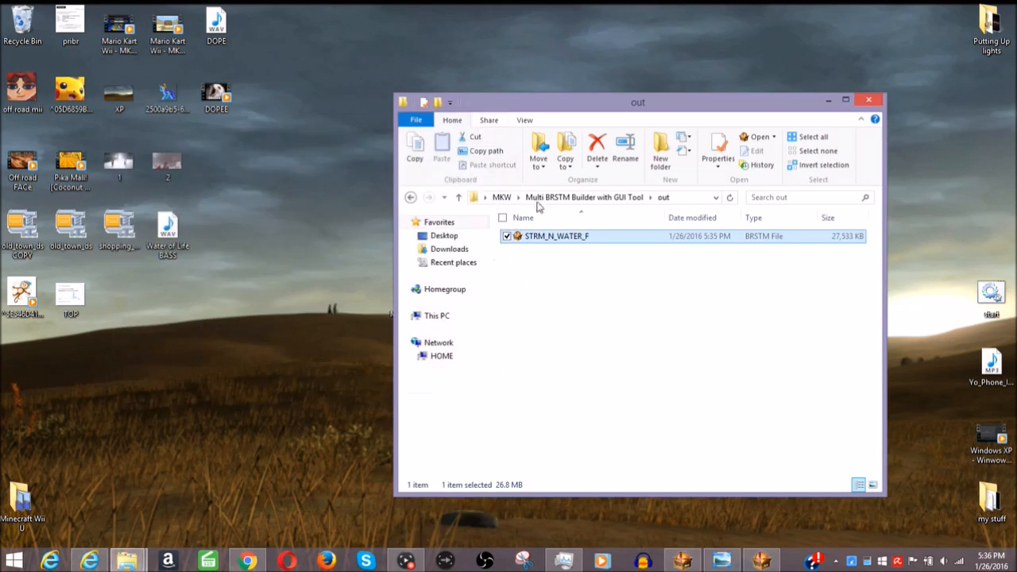
Step: Move STRM_N_WATER_F from the out folder into the desktop's MKW folder and close the out folder
left_click_drag(642, 108, 874, 135)
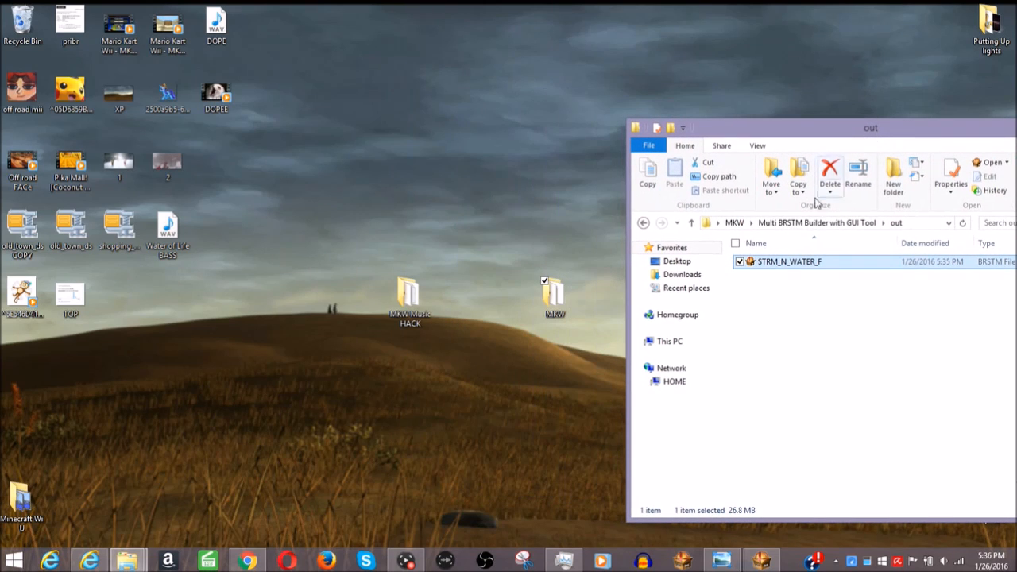
left_click_drag(792, 264, 564, 308)
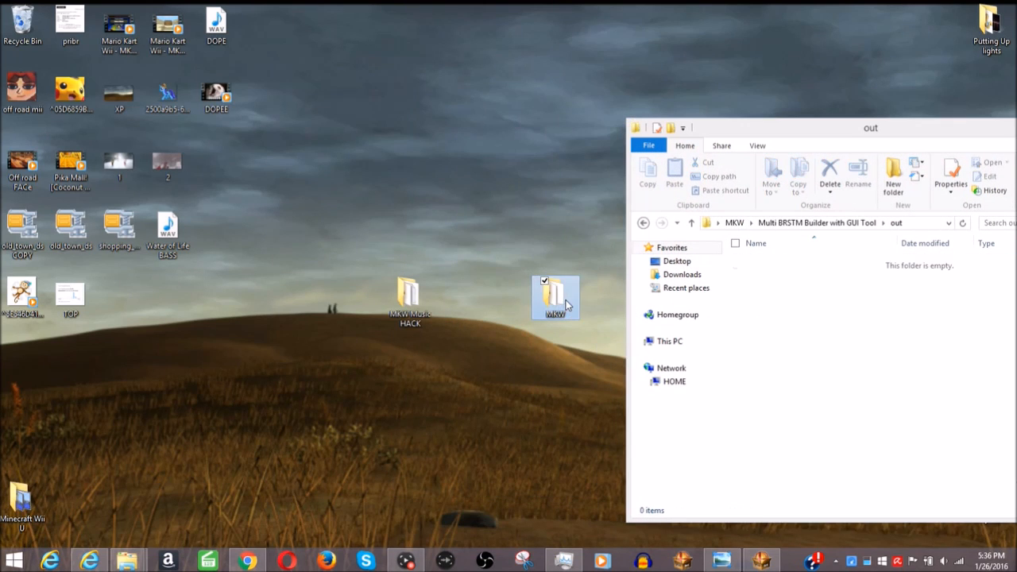
left_click_drag(822, 135, 592, 93)
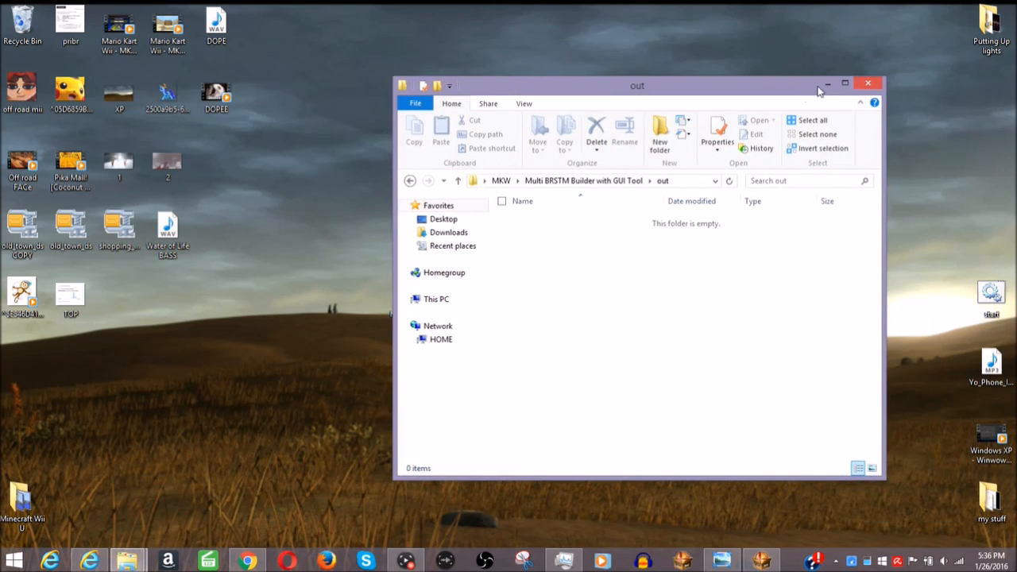
left_click(868, 84)
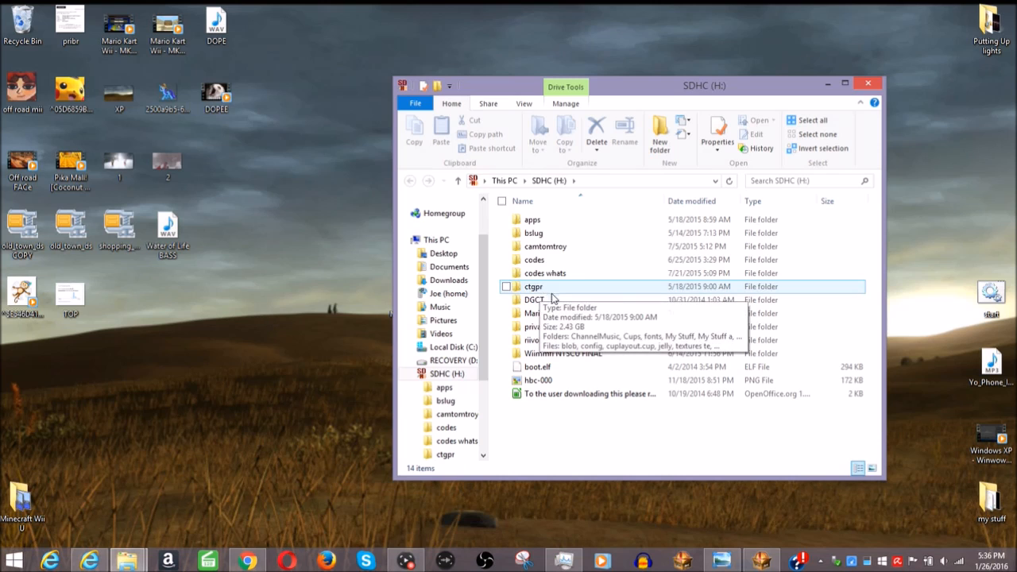
Step: Open the ctgpr folder on the SD card and rename its My Stuff folder as My Stuff NEW
double_click(567, 289)
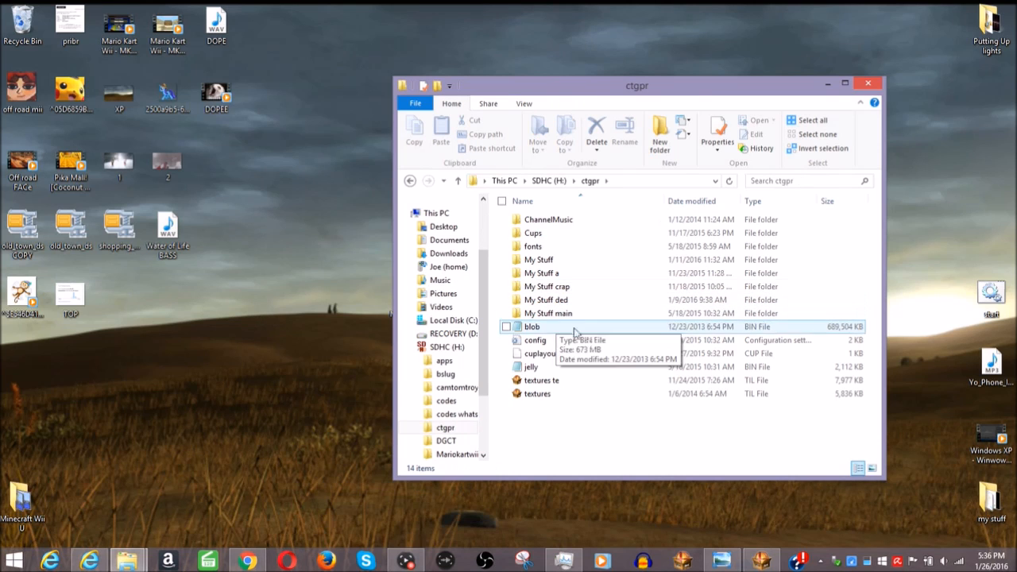
left_click(574, 260)
left_click(624, 136)
left_click(567, 259)
type("NEW")
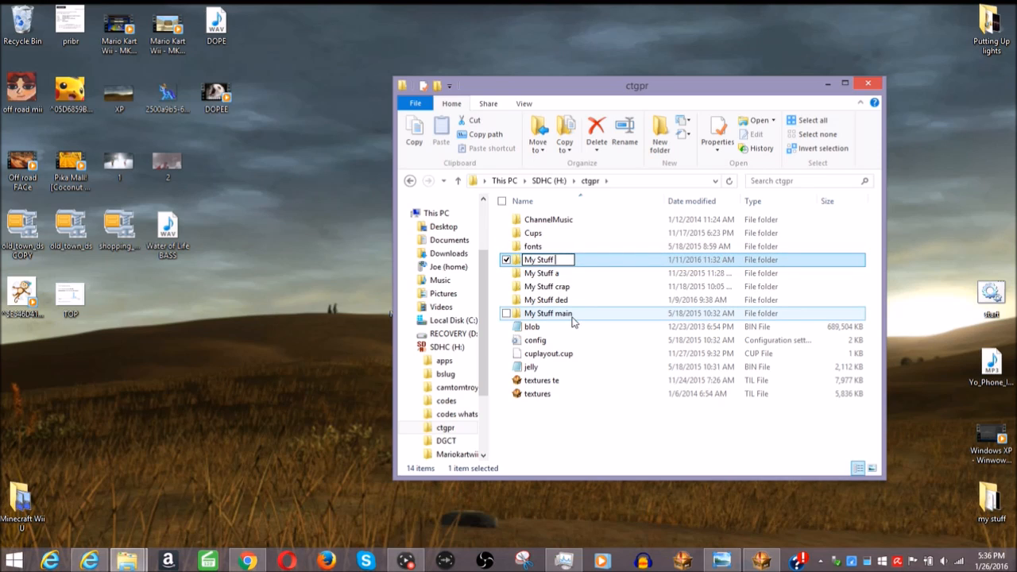
key("Return")
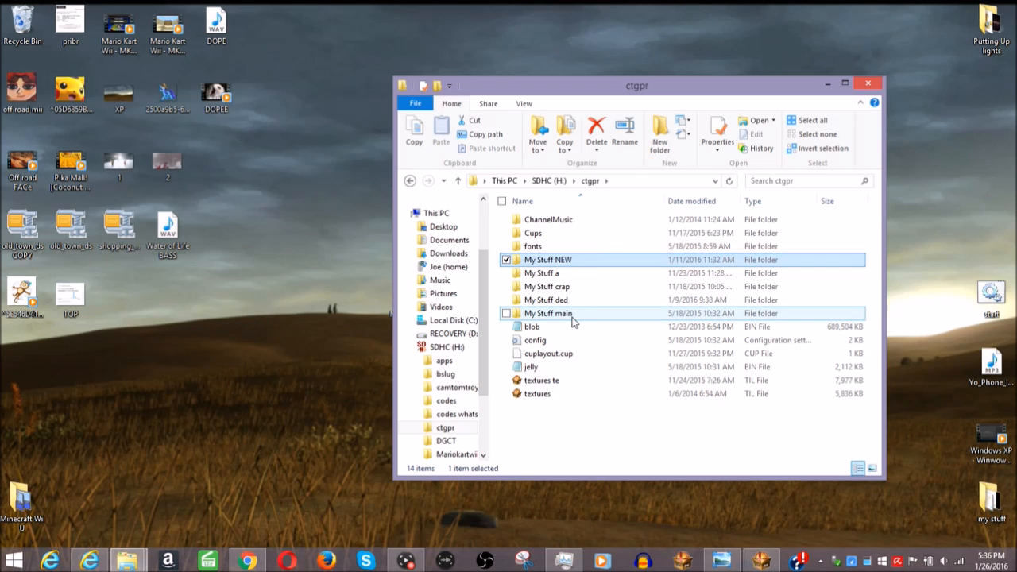
Step: Create a new folder named My Stuff in the ctgpr folder
left_click(661, 145)
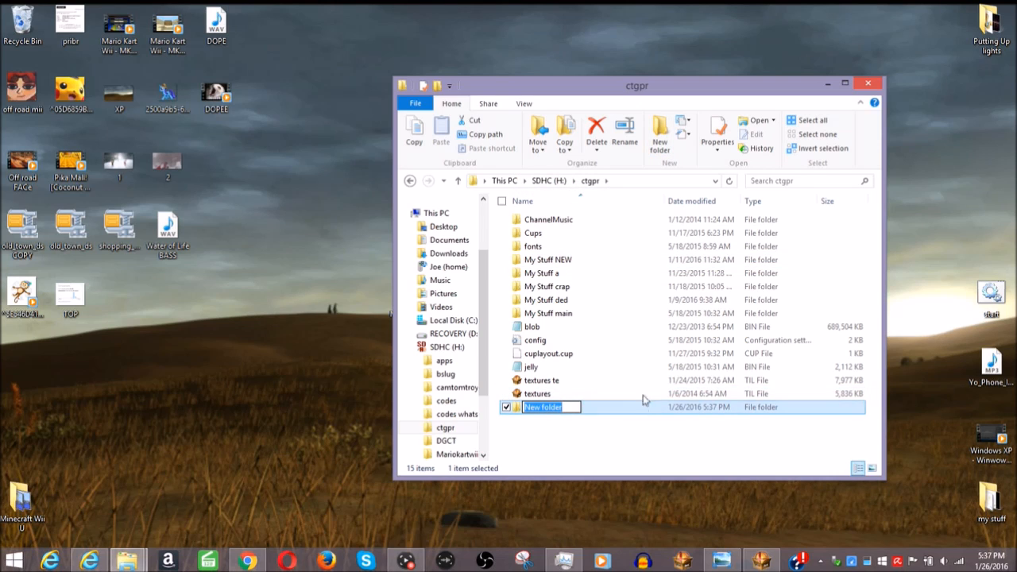
type("M")
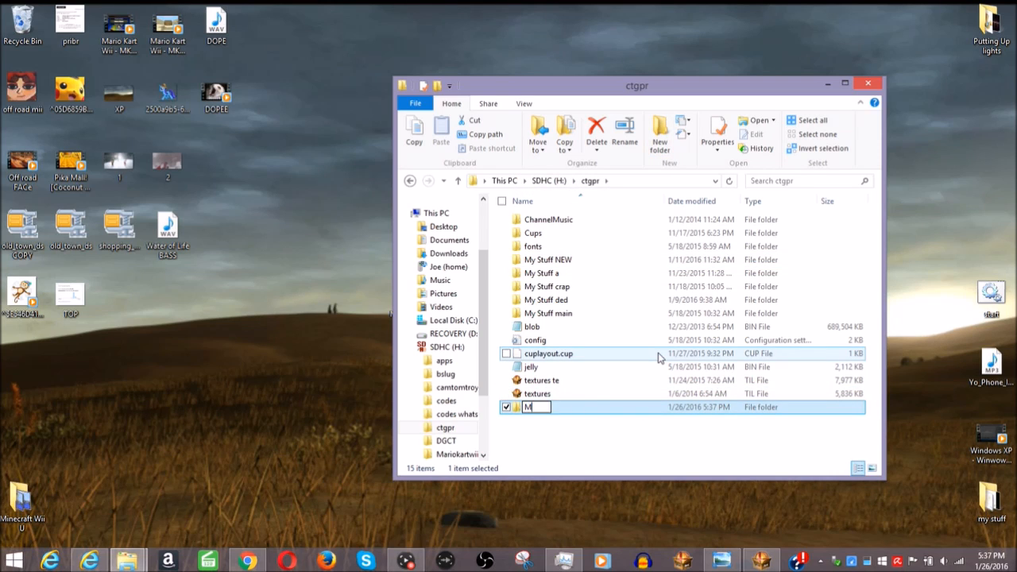
type("y ")
type("S")
type("tudd")
key("BackSpace")
key("BackSpace")
key("BackSpace")
type("ff")
key("BackSpace")
key("Return")
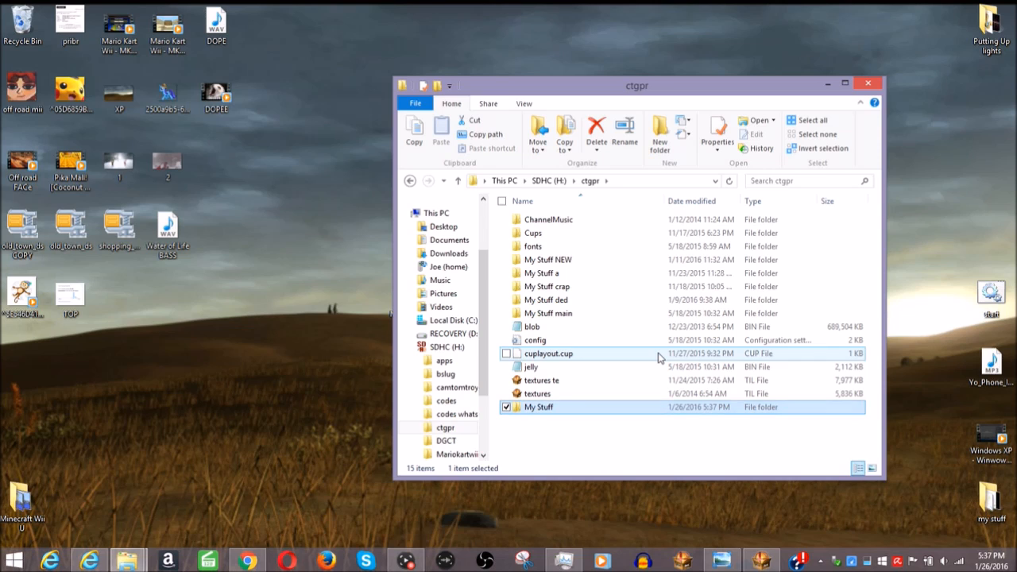
Step: Open the new My Stuff folder and the desktop's MKW folder, and arrange their windows side by side
double_click(585, 413)
left_click_drag(722, 102, 339, 117)
double_click(553, 296)
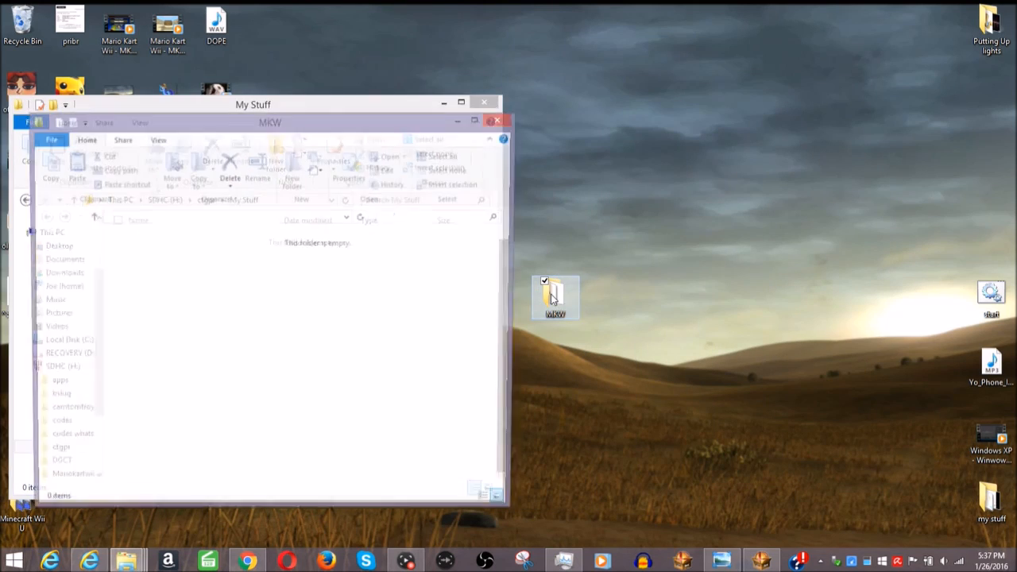
left_click_drag(351, 131, 802, 75)
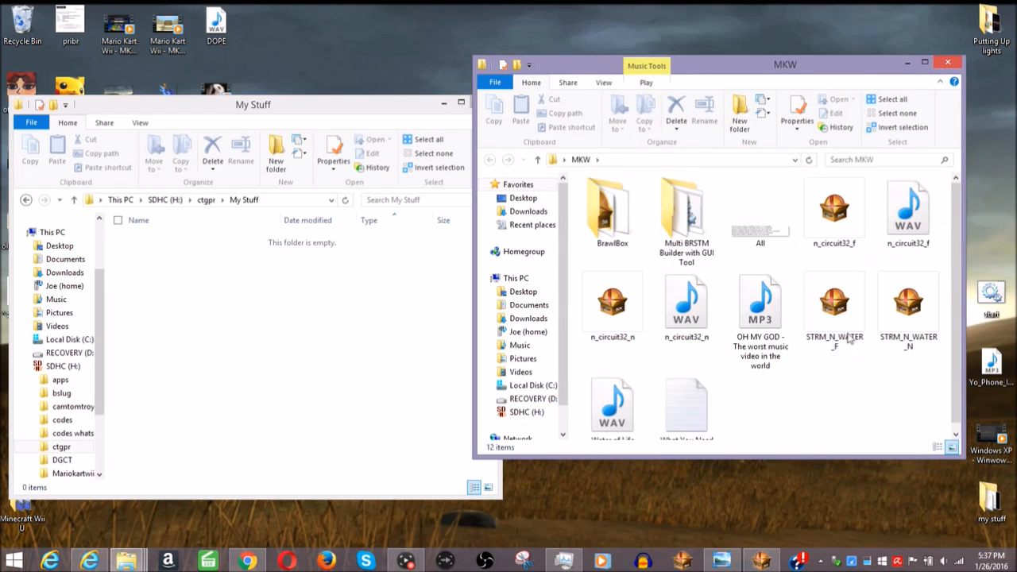
Step: Copy the BRSTM files n_circuit32_f, n_circuit32_n, STRM_N_WATER_F and STRM_N_WATER_N from the MKW folder into the SD card's My Stuff folder
left_click_drag(826, 195, 320, 295)
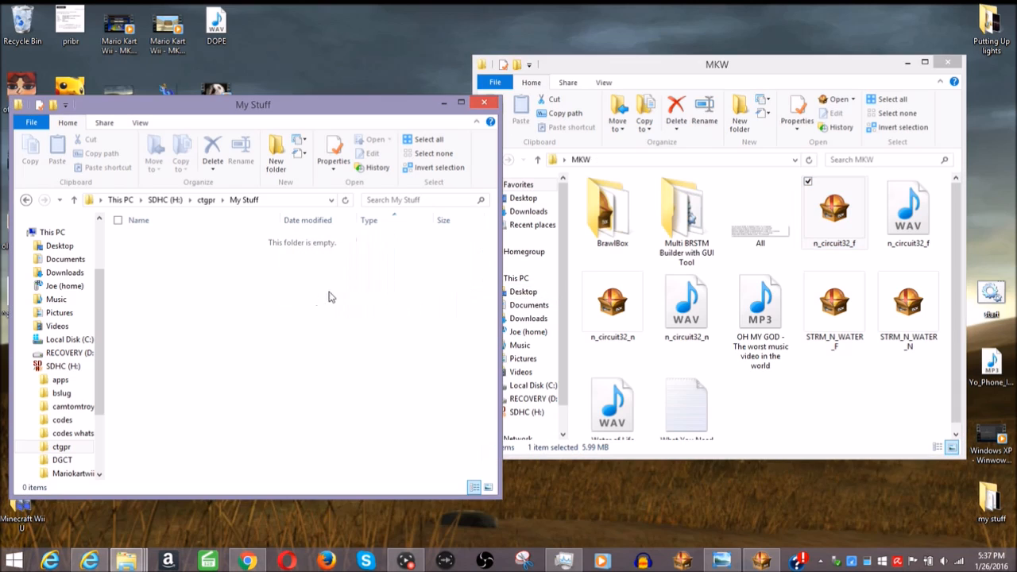
left_click_drag(626, 322, 366, 347)
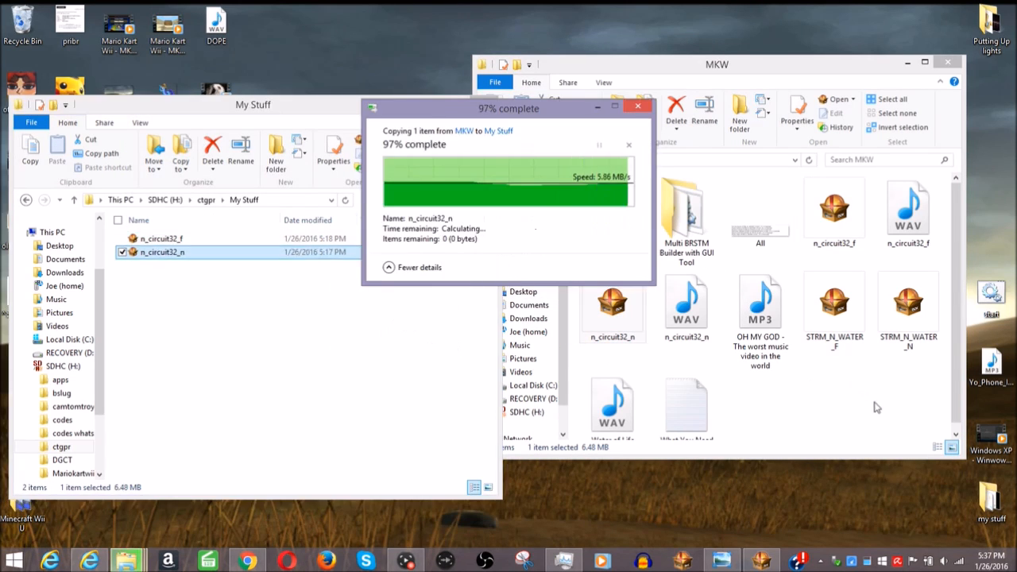
left_click(834, 313)
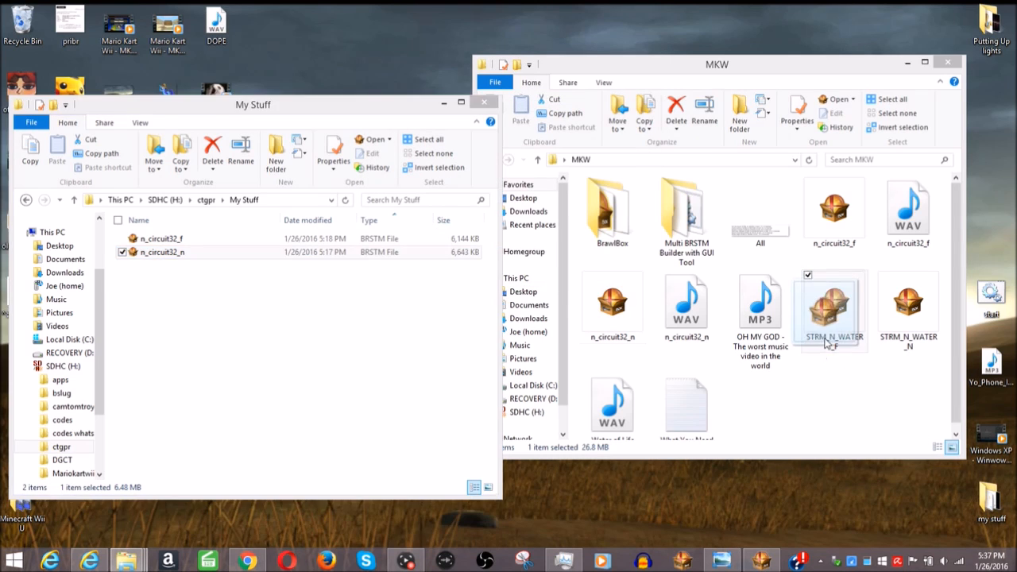
left_click_drag(841, 340, 941, 272)
left_click_drag(839, 322, 302, 325)
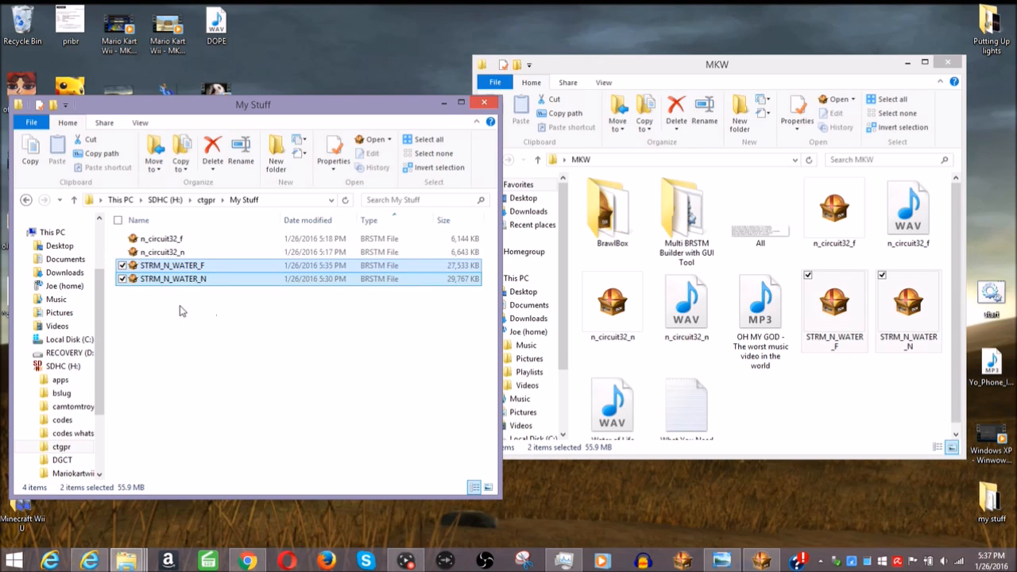
mouse_move(181, 308)
left_mouse_down()
mouse_move(184, 248)
mouse_move(191, 315)
left_mouse_up()
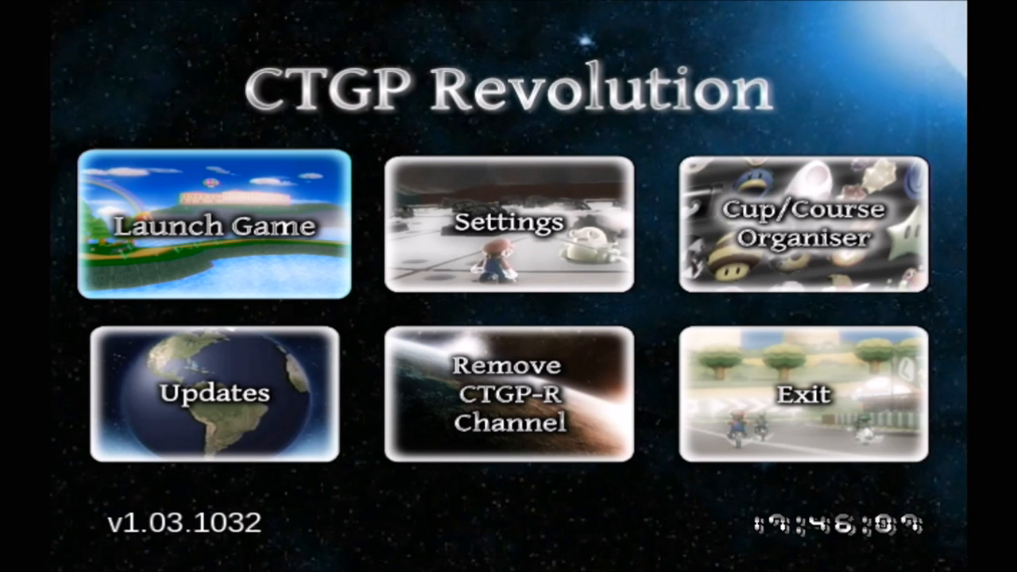
Step: In CTGP Revolution, check that the 'My Stuff' Folder setting is ON, and save and return to the main screen
key("Right")
key("Return")
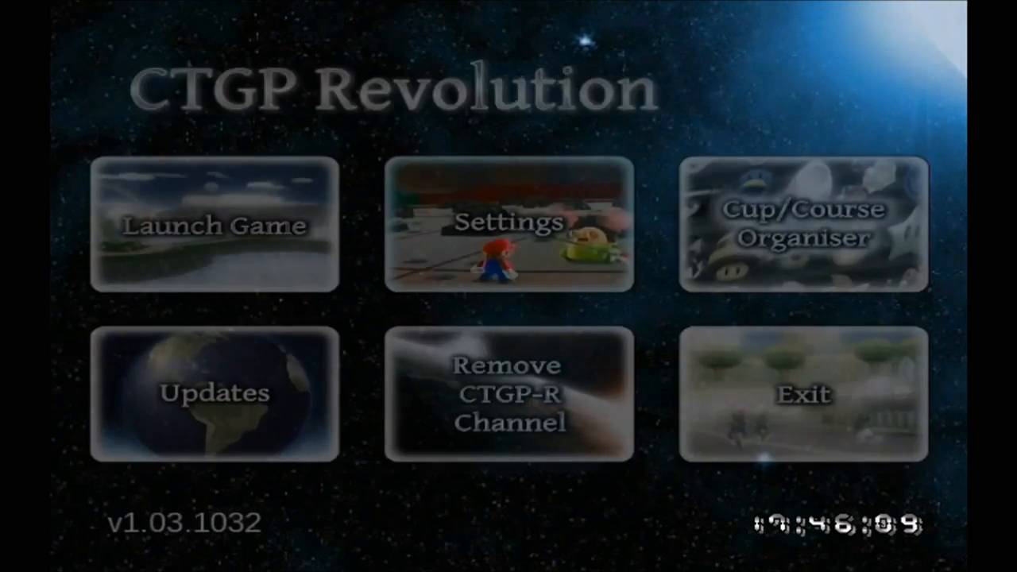
key("Down")
key("Down")
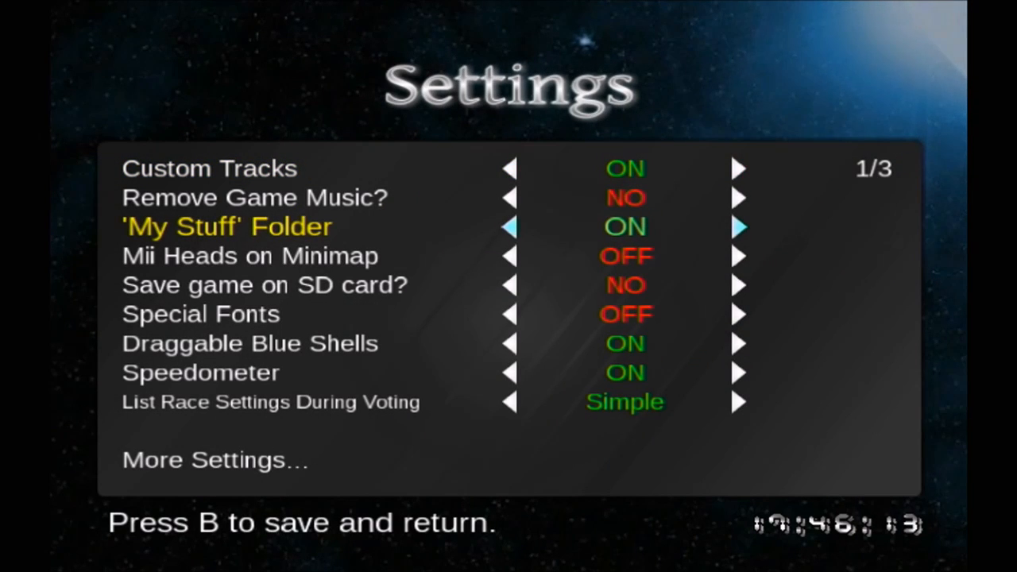
key("Escape")
Step: Launch the game to test the music in a Luigi Circuit time trial, and choose Change Course during lap 3
key("Return")
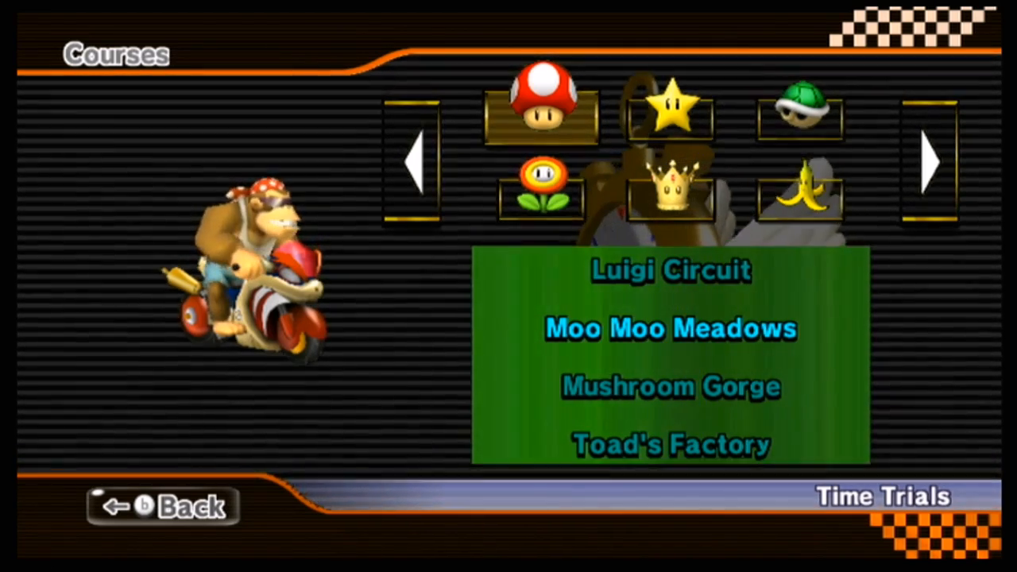
key("Return")
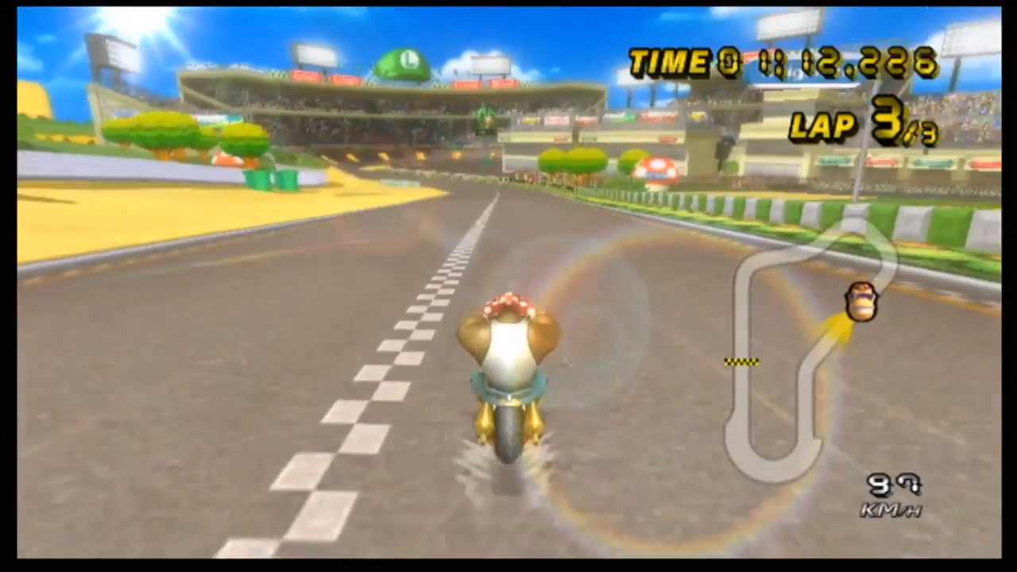
key("Down")
key("Down")
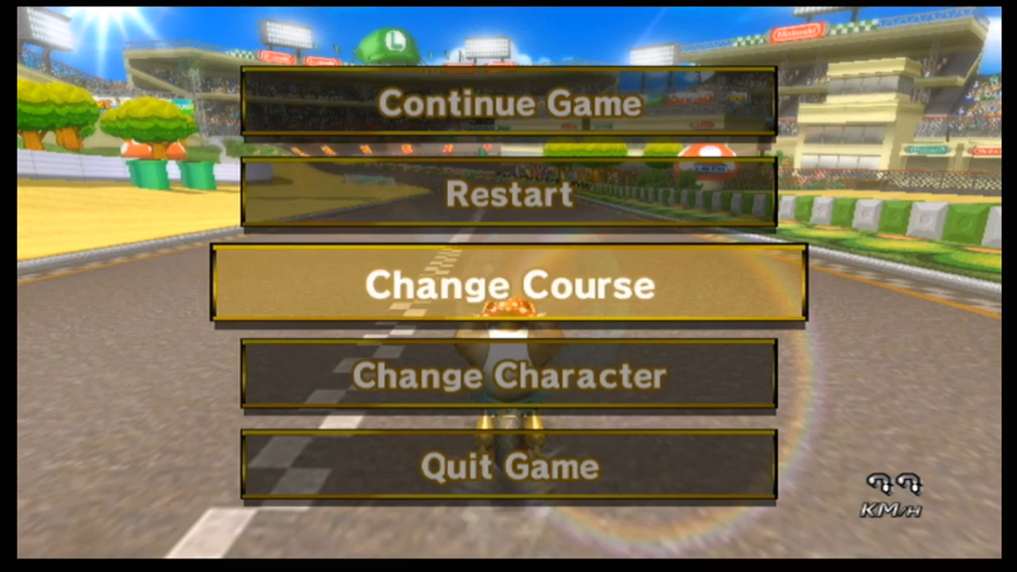
key("Return")
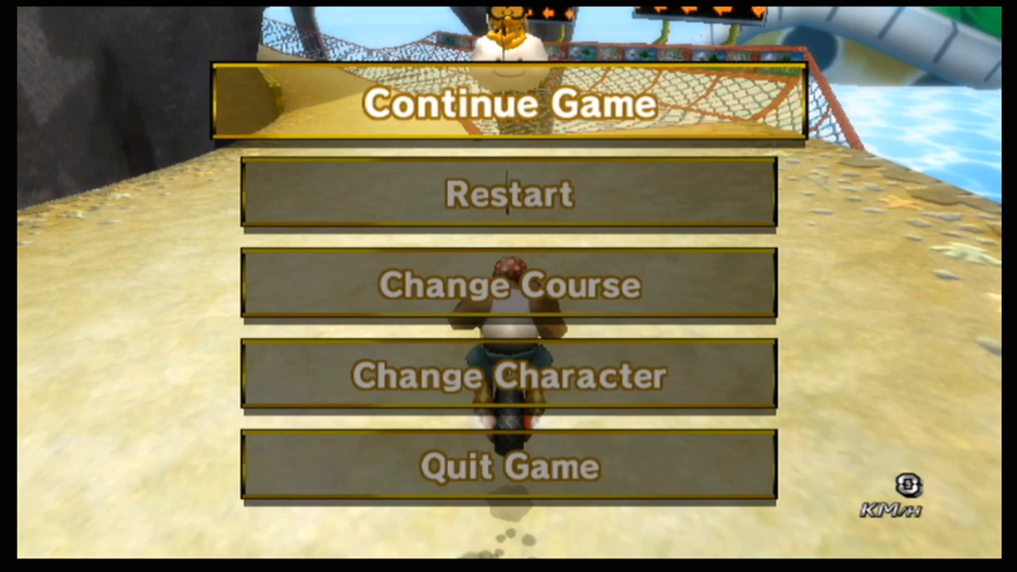
Step: Continue the paused Koopa Cape time trial to test its music, and choose Change Course during lap 3
key("Return")
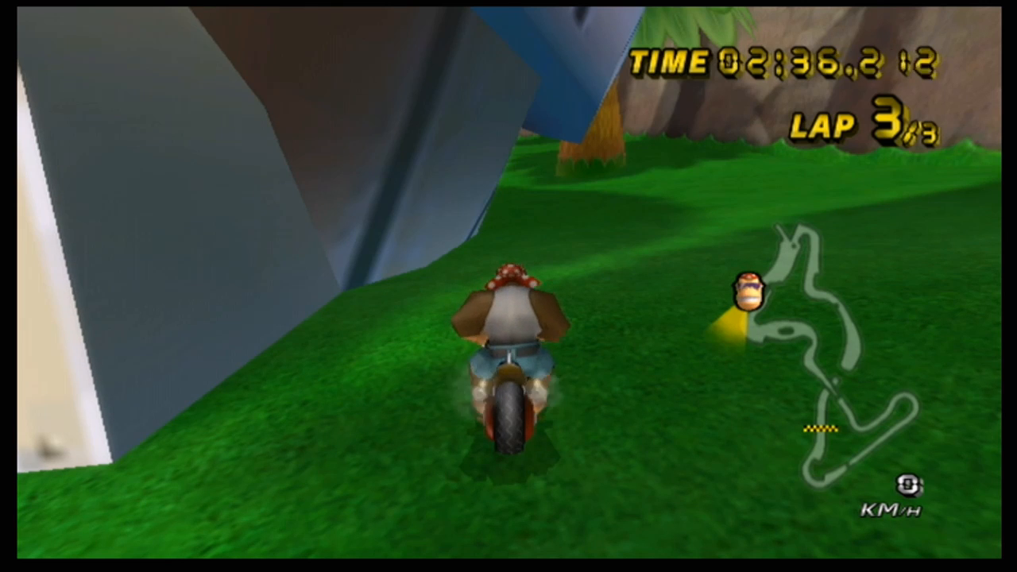
key("Return")
key("Up")
key("Up")
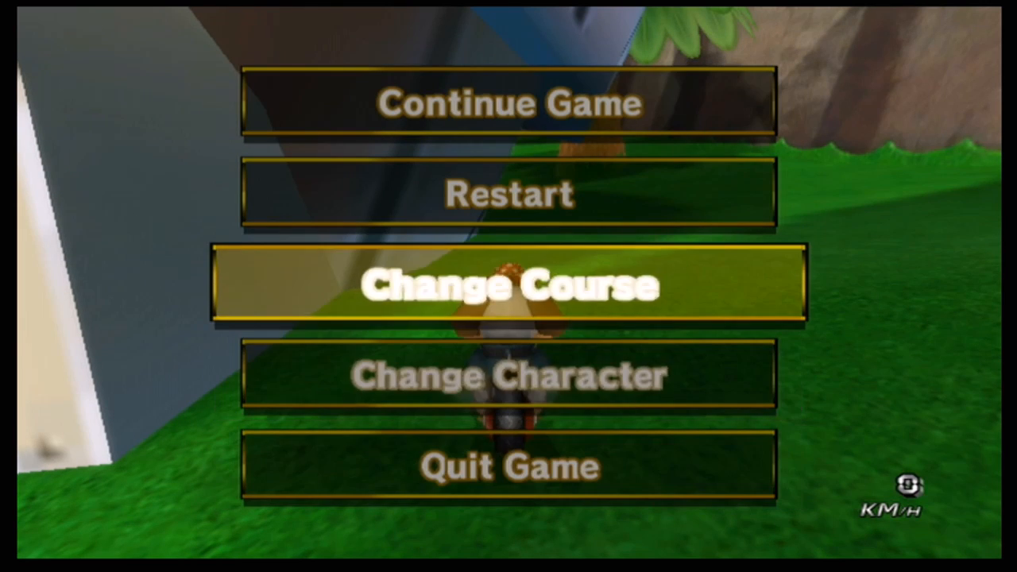
key("Return")
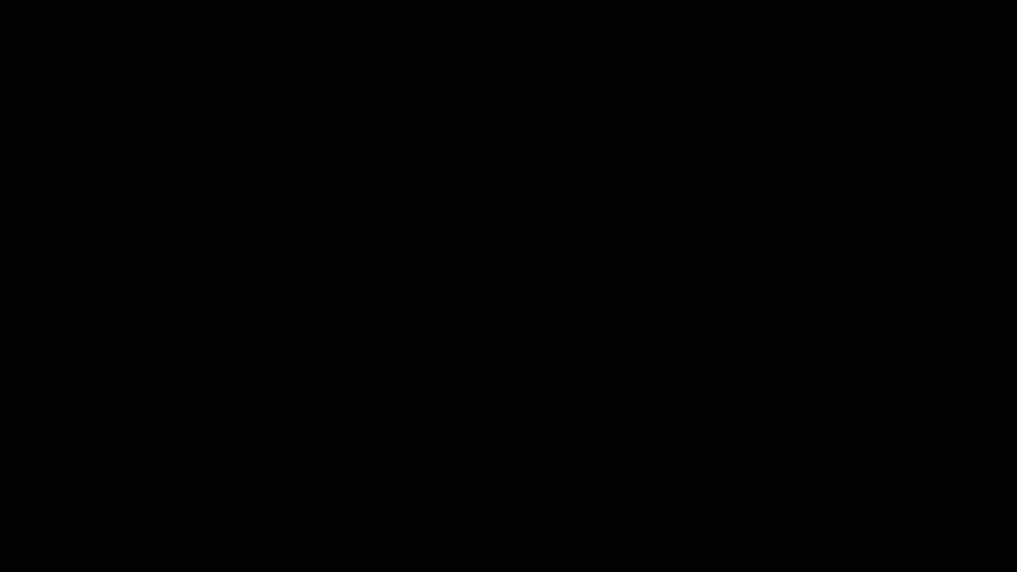